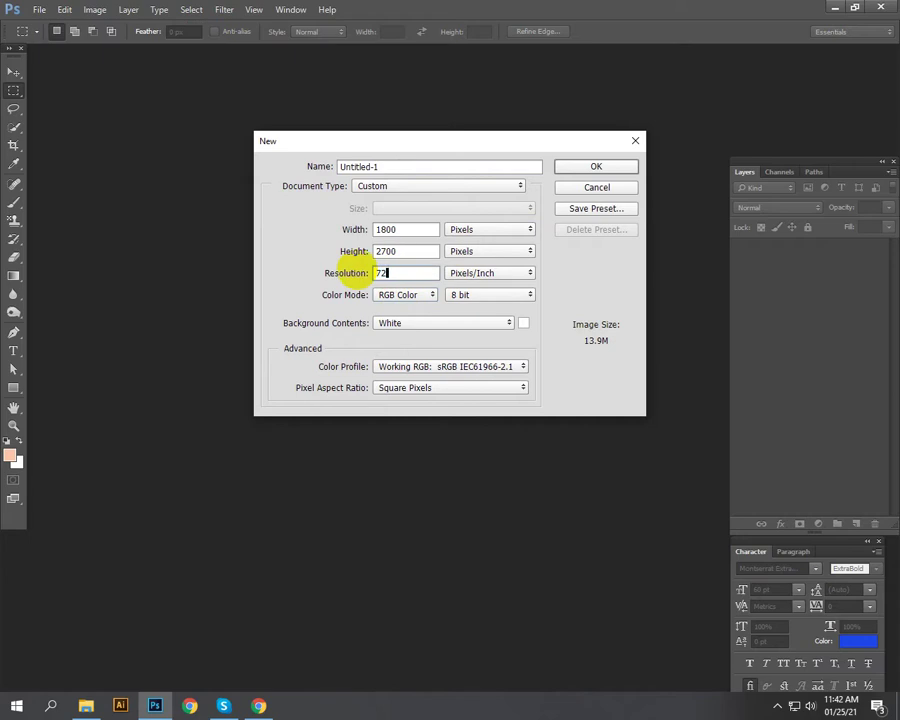
# Step: Create a new 1800 × 2700 pixel RGB document with a resolution of 72 pixels/inch
pyautogui.write('72')
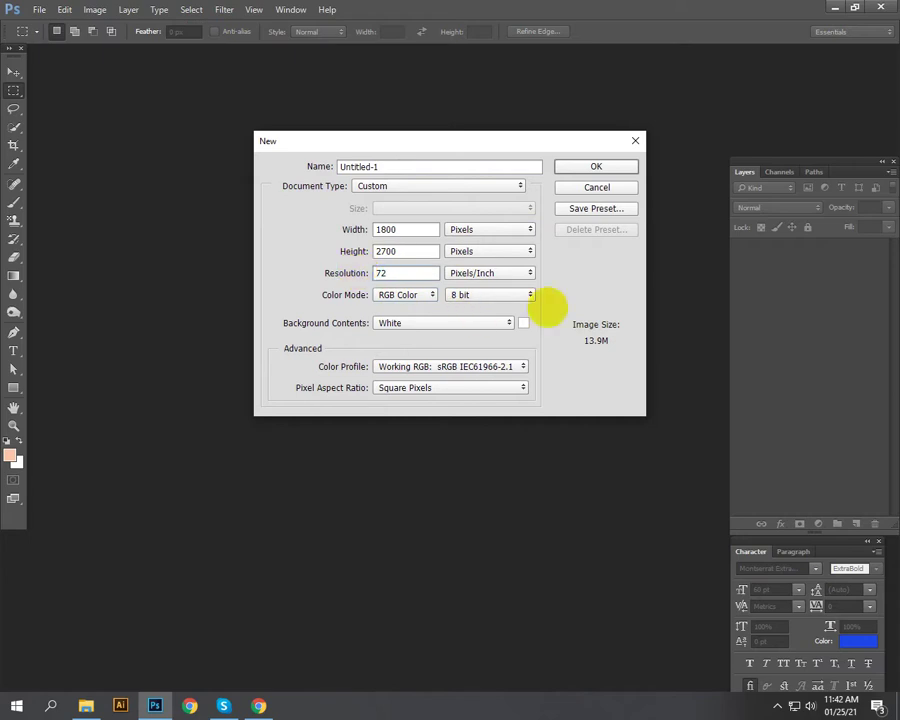
pyautogui.click(600, 167)
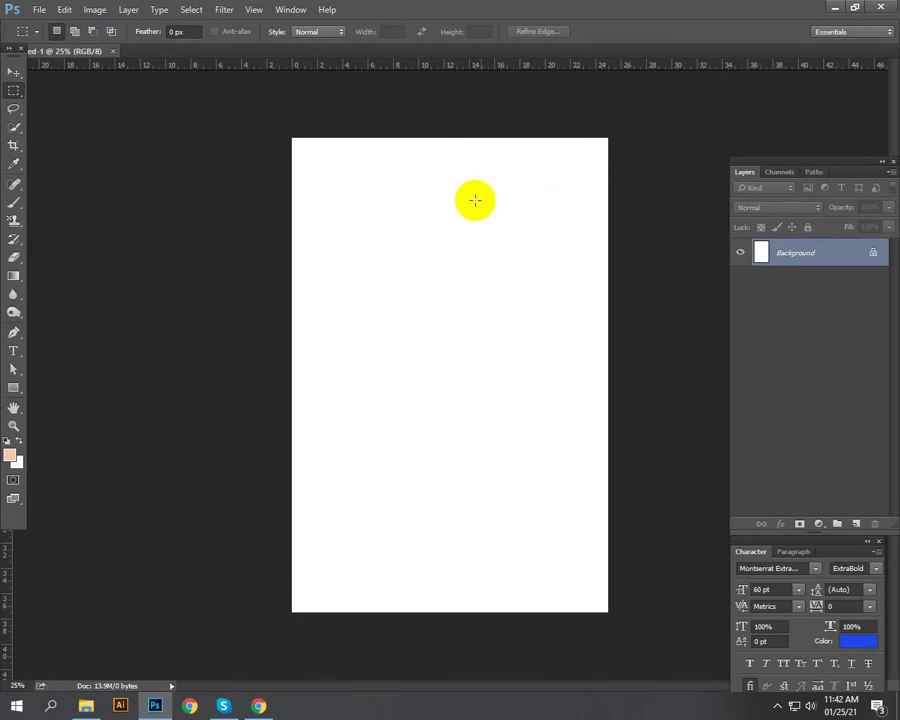
# Step: Open the Apps image of the man holding a phone from the Downloads folder
pyautogui.click(41, 14)
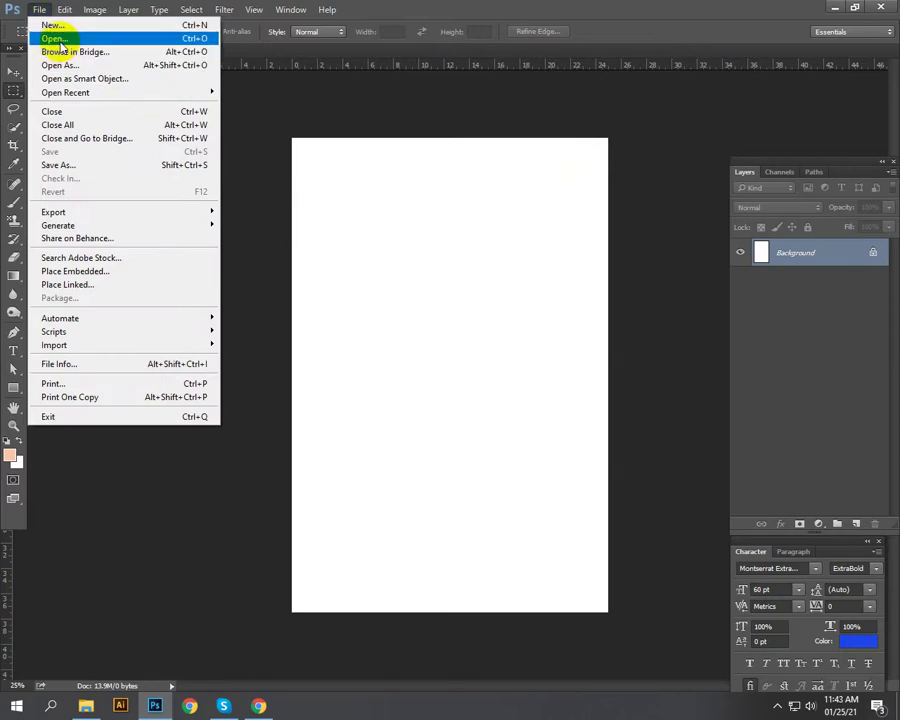
pyautogui.click(58, 39)
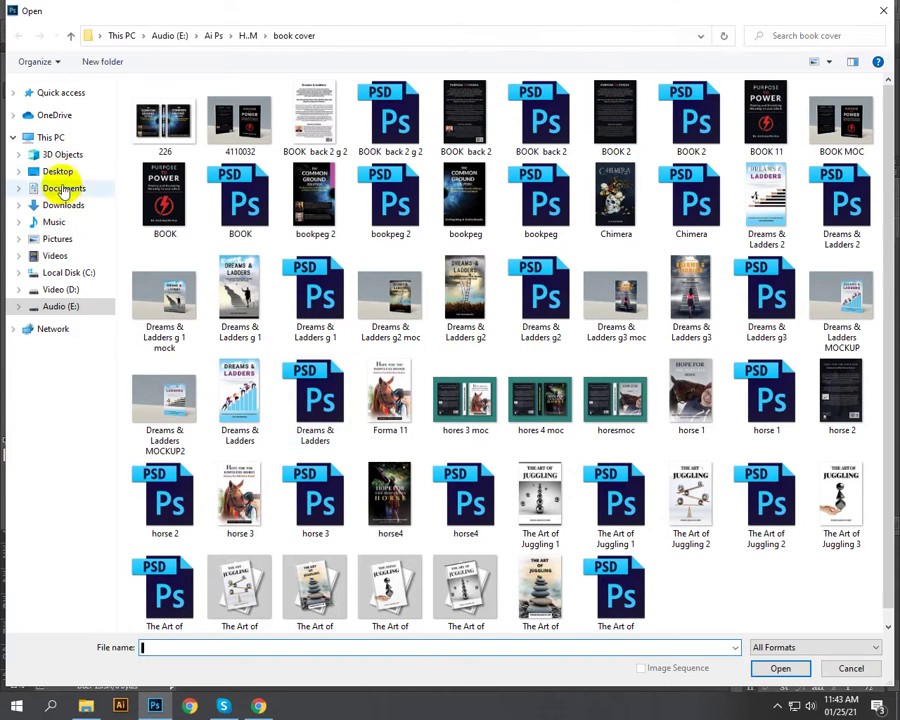
pyautogui.click(66, 205)
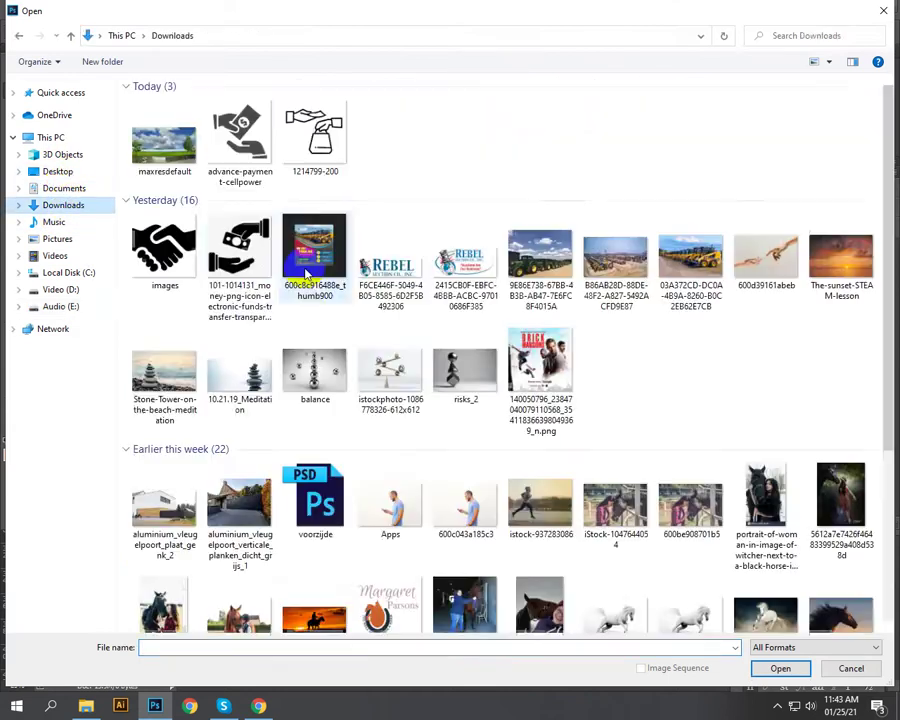
pyautogui.scroll(-3, 536, 456)
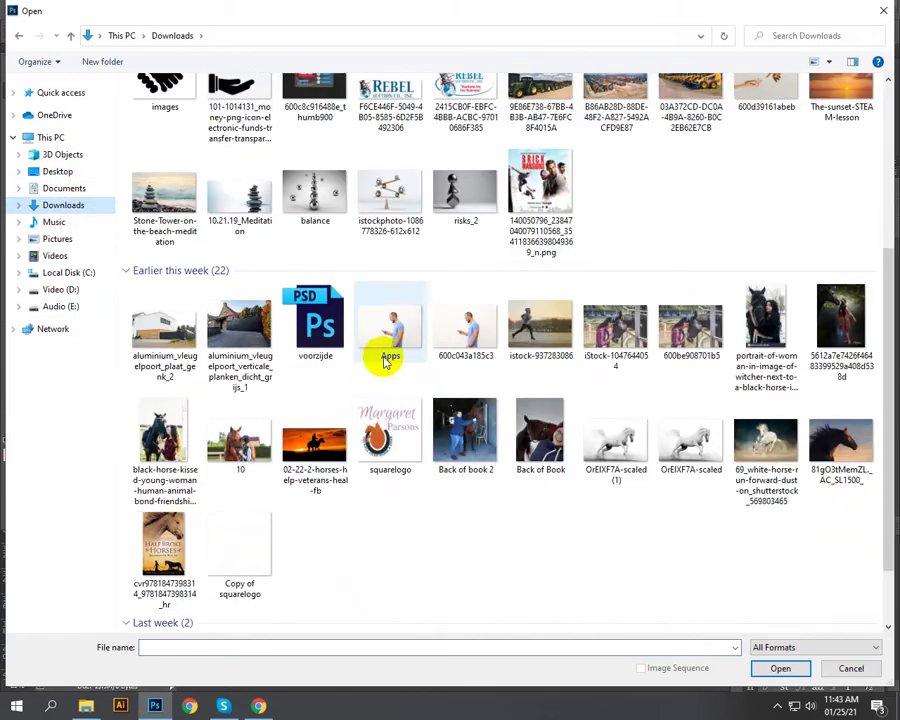
pyautogui.moveTo(392, 353); pyautogui.dragTo(162, 705)
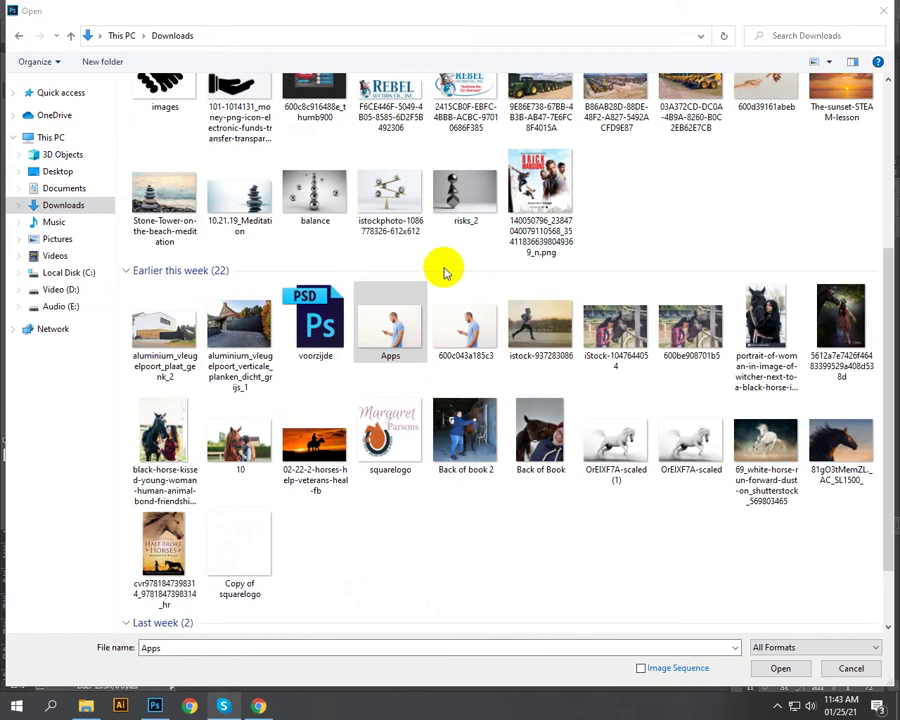
pyautogui.click(780, 668)
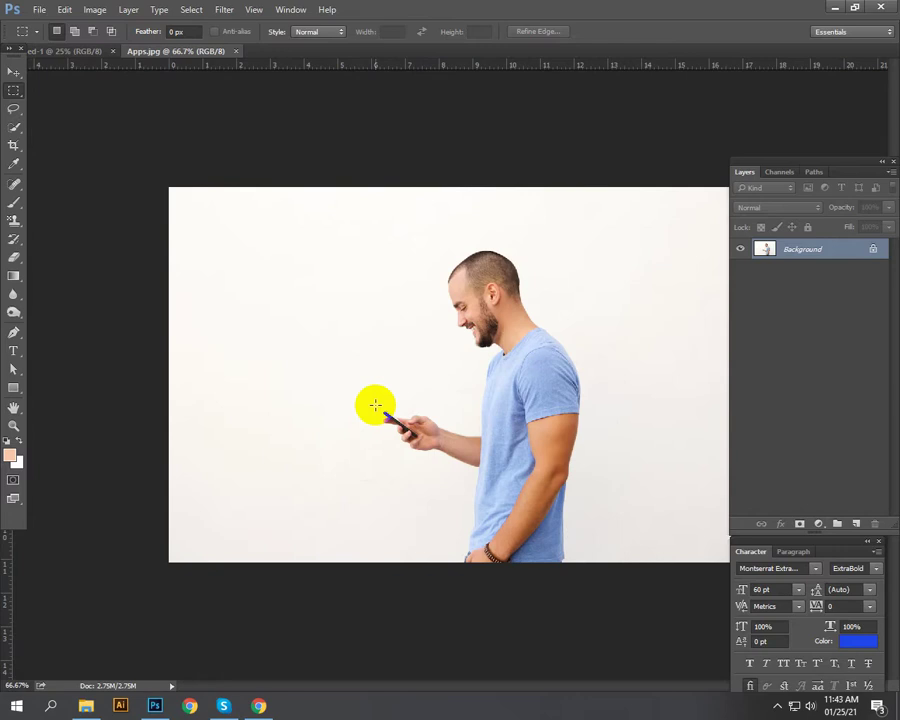
# Step: Start a Pen tool outline at the photo's lower edge beside the man's hand and trace up around the jeans pocket
pyautogui.hotkey('ctrl', '+')
pyautogui.hotkey('ctrl', '+')
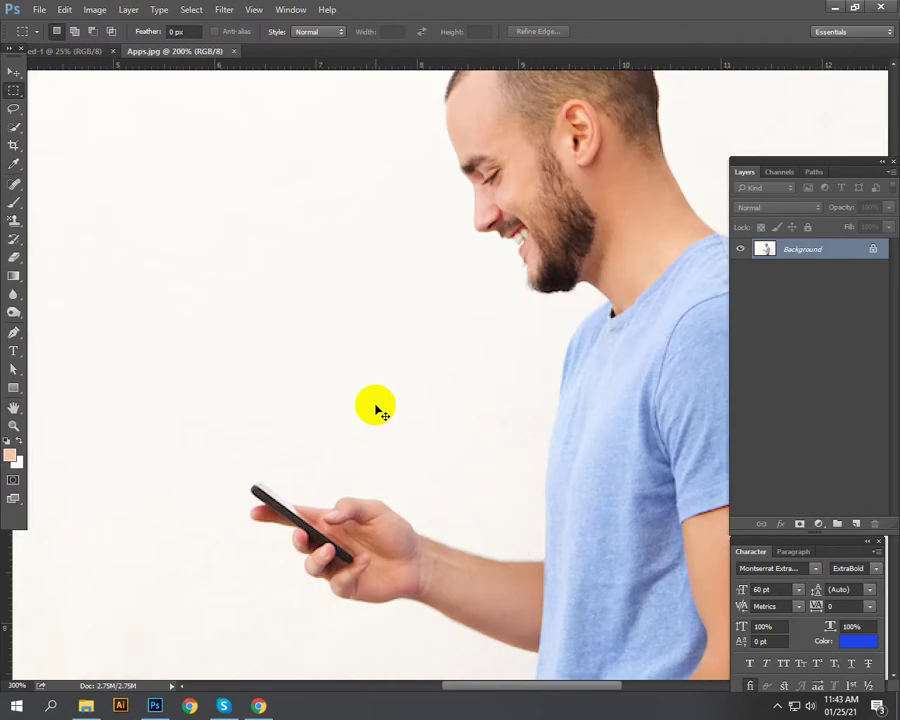
pyautogui.hotkey('ctrl', '+')
pyautogui.hotkey('ctrl', '+')
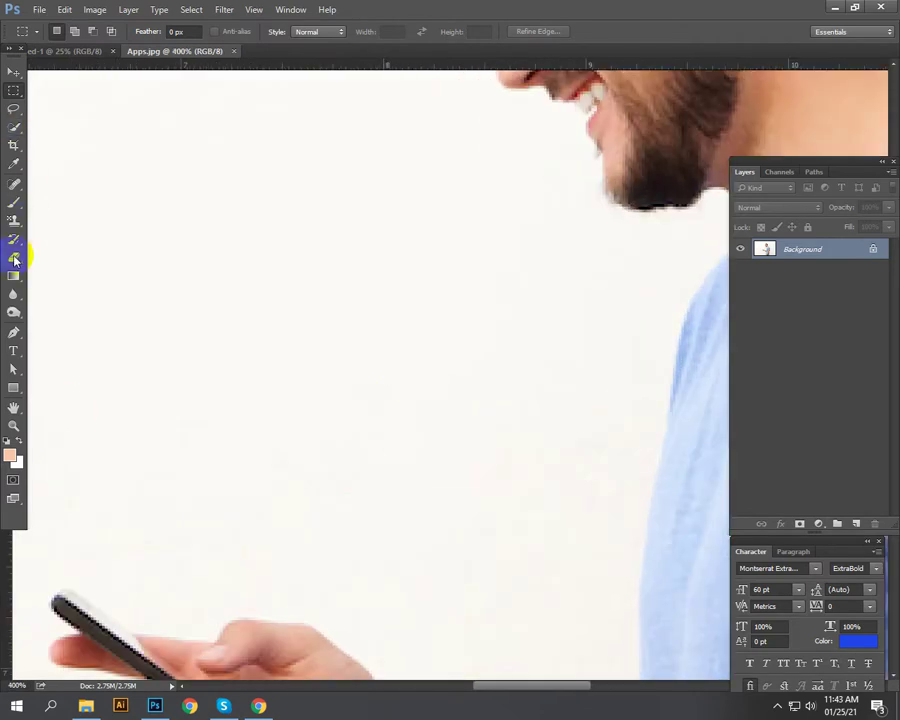
pyautogui.click(14, 333)
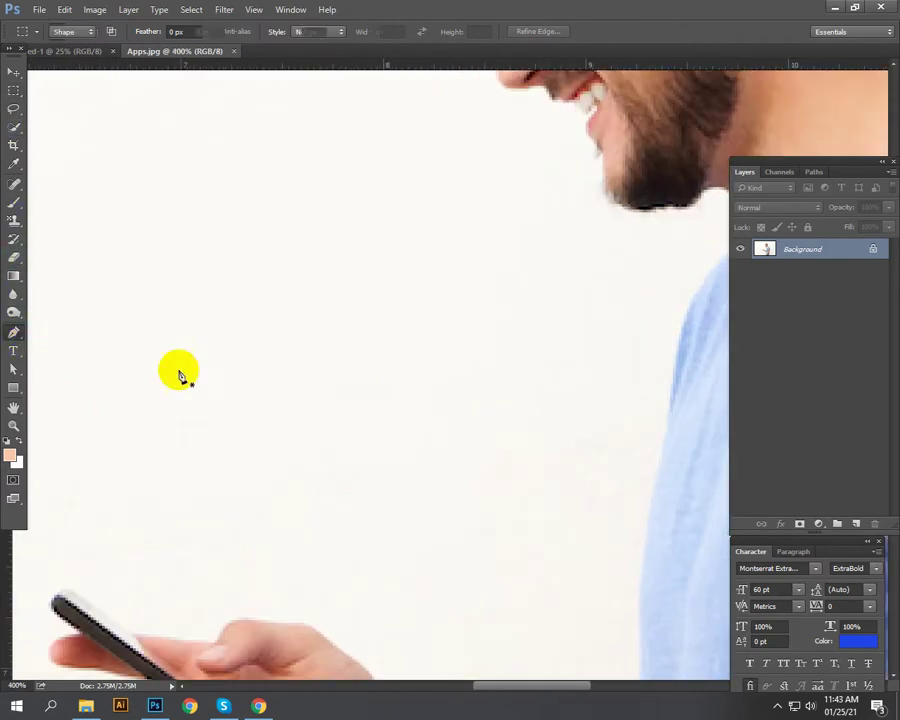
pyautogui.moveTo(477, 500)
pyautogui.mouseDown()
pyautogui.moveTo(367, 361)
pyautogui.moveTo(370, 316)
pyautogui.moveTo(279, 72)
pyautogui.mouseUp()
pyautogui.moveTo(414, 503); pyautogui.dragTo(378, 278)
pyautogui.moveTo(434, 304); pyautogui.dragTo(467, 45)
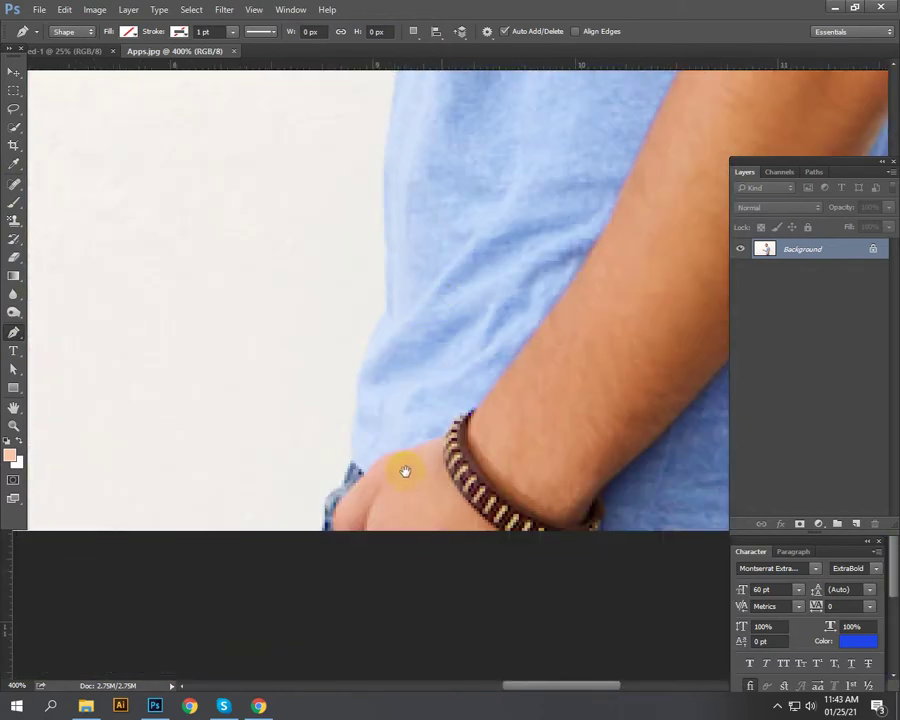
pyautogui.hotkey('ctrl', '+')
pyautogui.hotkey('ctrl', '+')
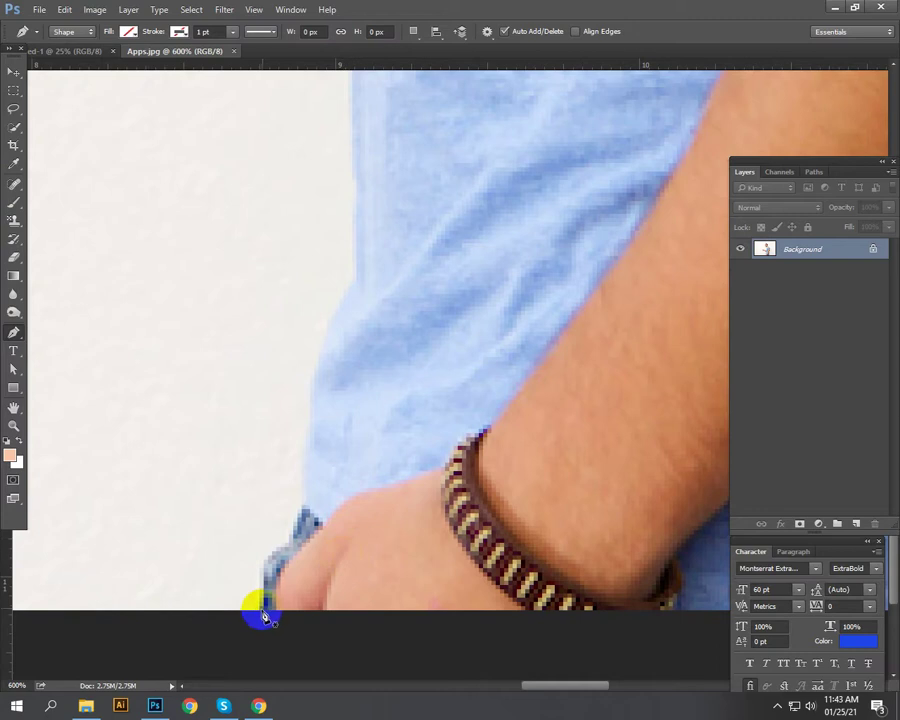
pyautogui.click(262, 612)
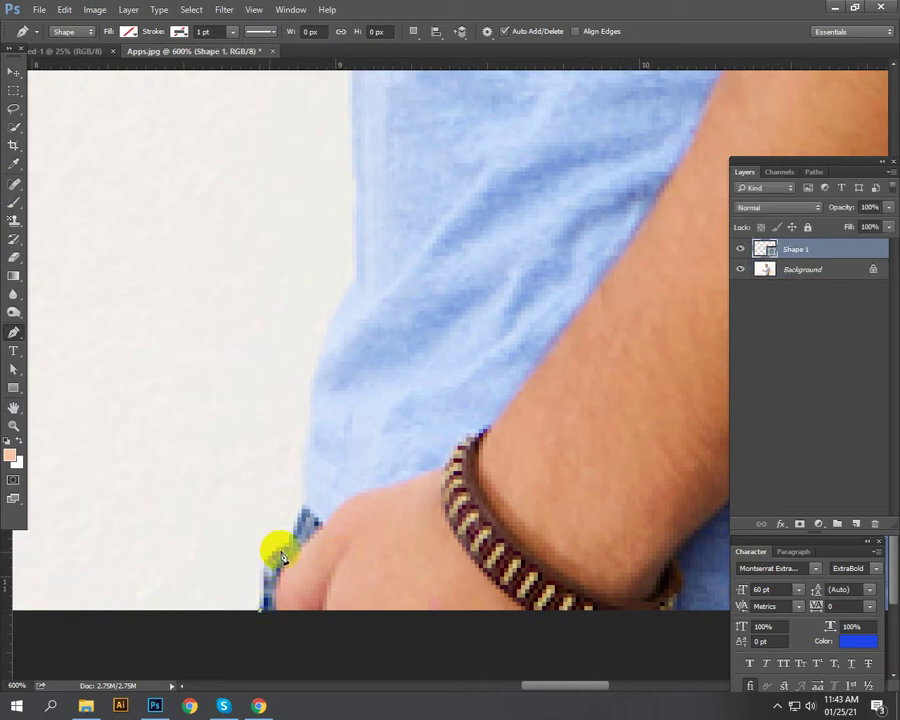
pyautogui.moveTo(297, 541); pyautogui.dragTo(297, 516)
# Step: Continue the pen outline up the front edge of the blue shirt to the corner where it meets the forearm
pyautogui.click(303, 481)
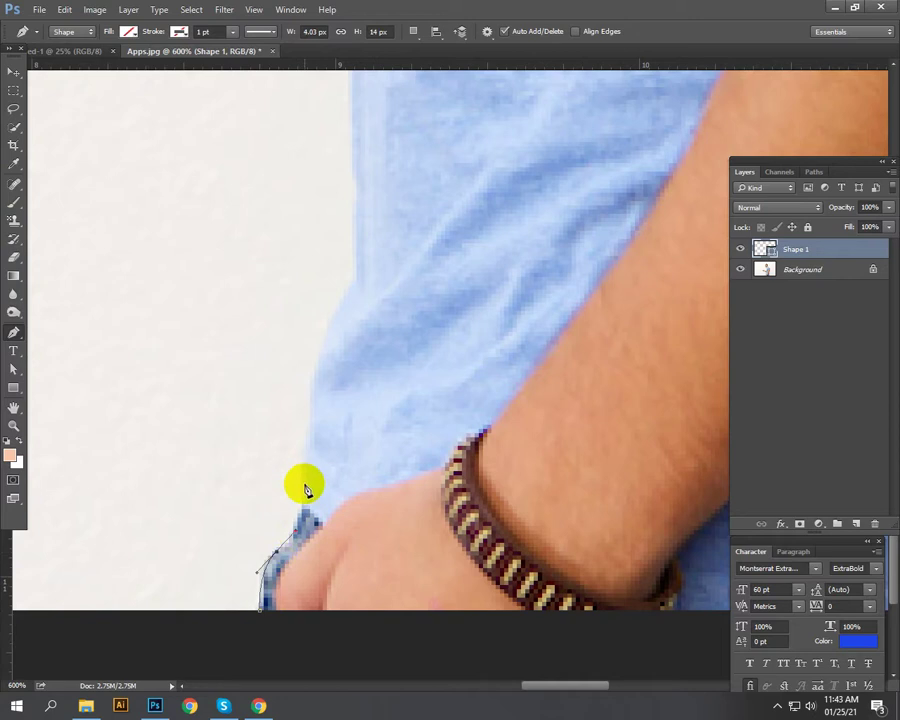
pyautogui.click(305, 421)
pyautogui.scroll(3, 325, 476)
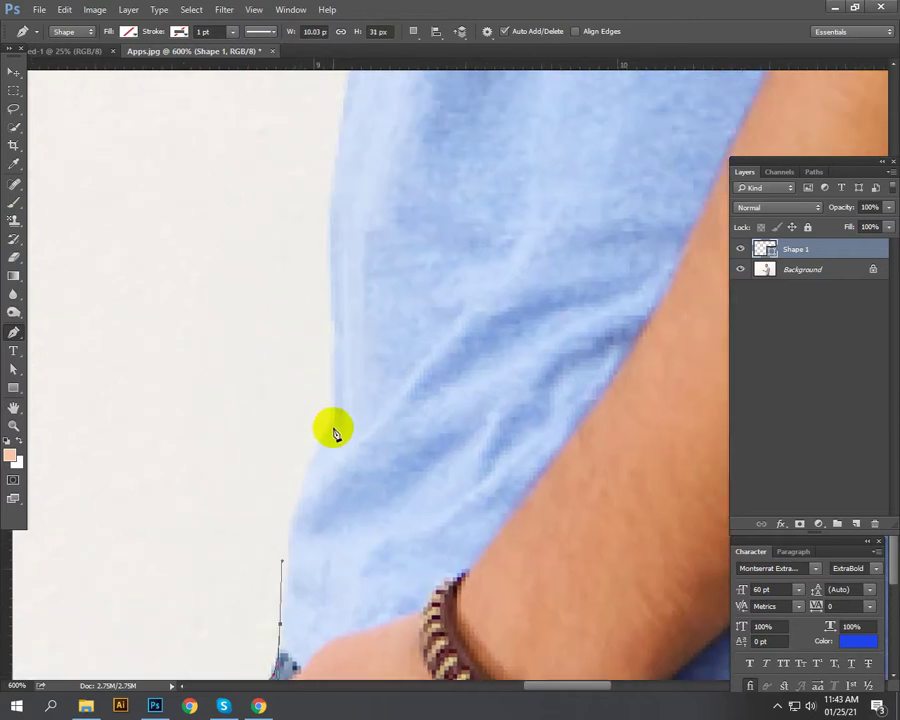
pyautogui.moveTo(335, 432)
pyautogui.mouseDown()
pyautogui.moveTo(373, 402)
pyautogui.moveTo(328, 418)
pyautogui.moveTo(333, 407)
pyautogui.mouseUp()
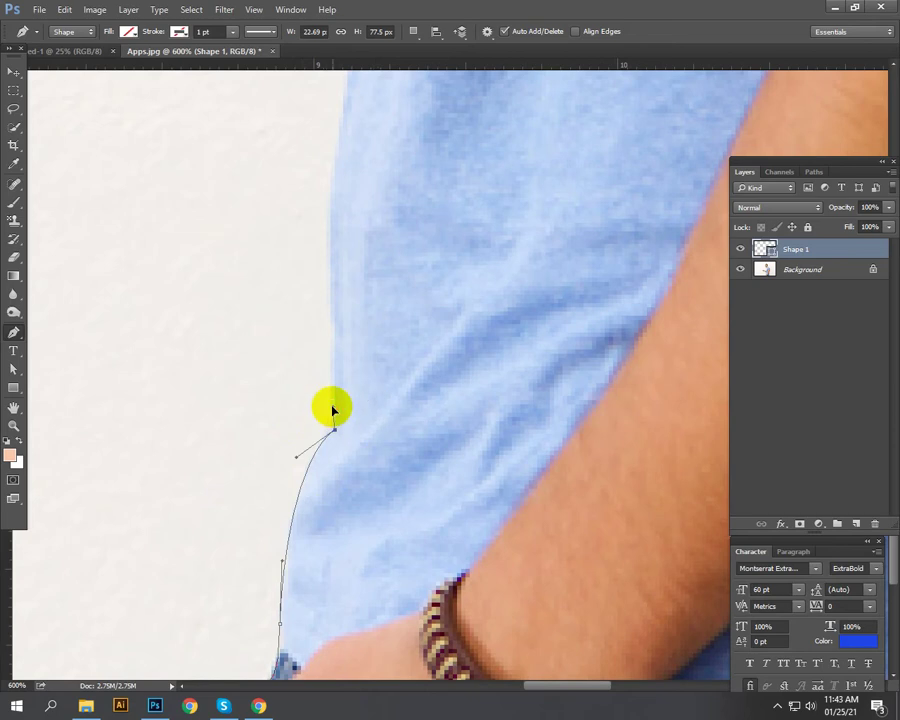
pyautogui.press('space')
pyautogui.moveTo(418, 304); pyautogui.dragTo(366, 500)
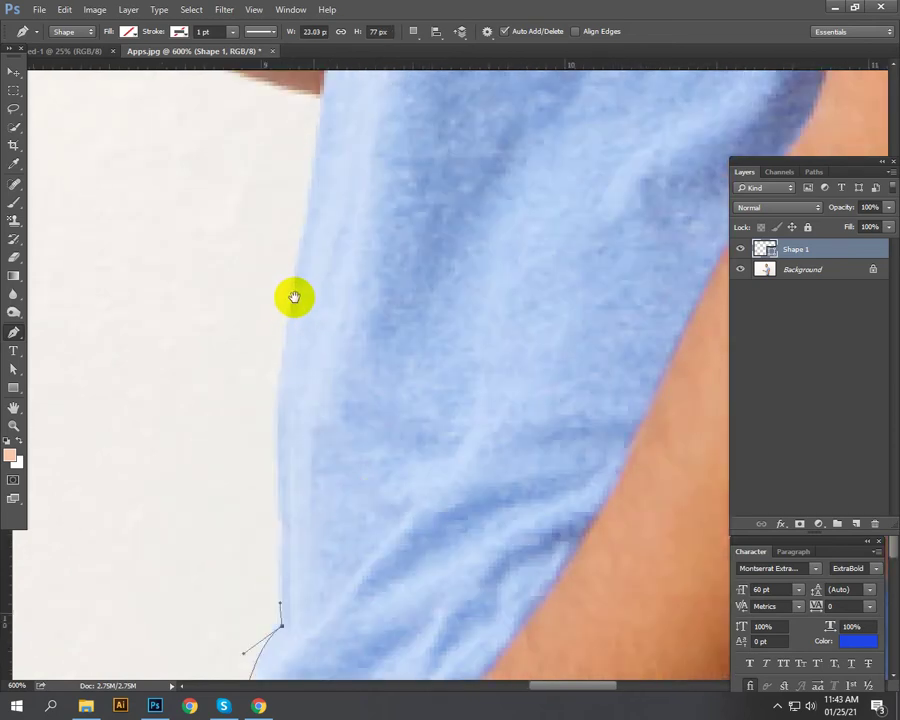
pyautogui.moveTo(290, 288); pyautogui.dragTo(343, 371)
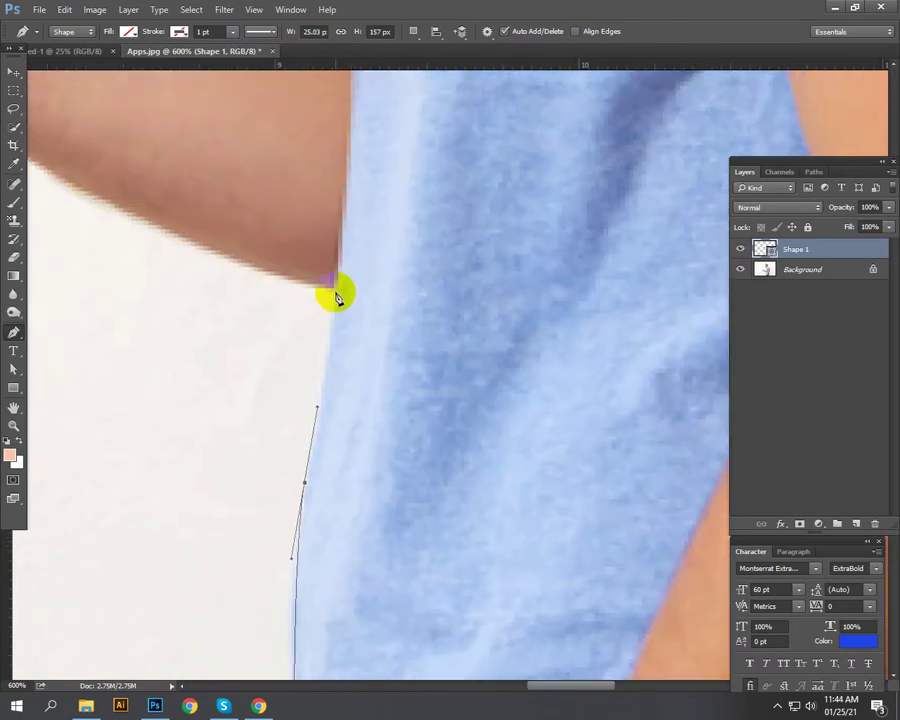
pyautogui.moveTo(335, 293); pyautogui.dragTo(312, 285)
# Step: Trace the underside of the forearm and wrist with curved segments up to the heel of the hand
pyautogui.moveTo(346, 286); pyautogui.dragTo(544, 370)
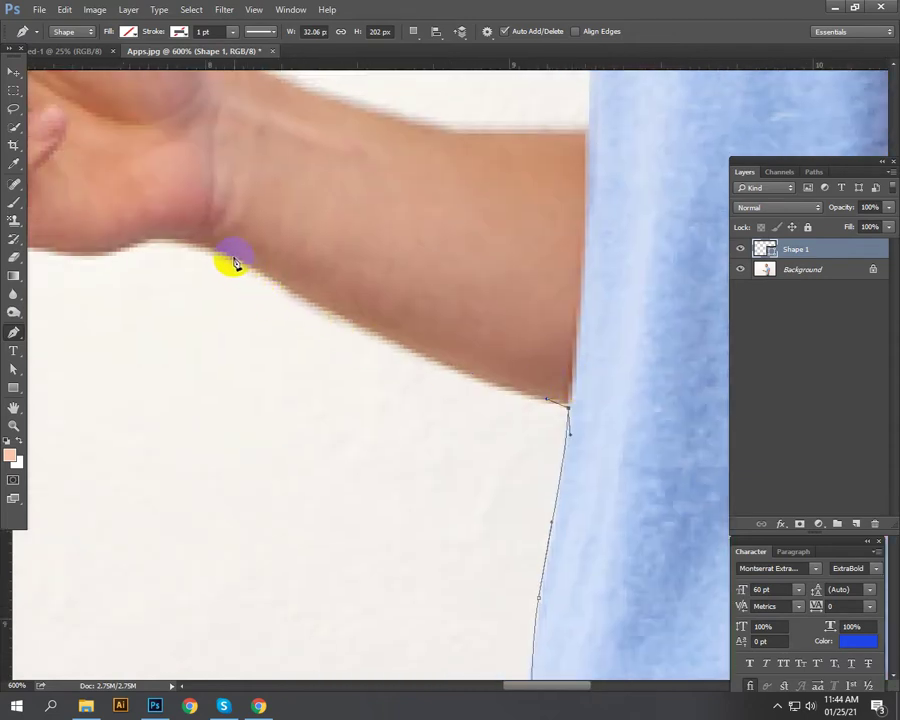
pyautogui.moveTo(278, 283); pyautogui.dragTo(177, 211)
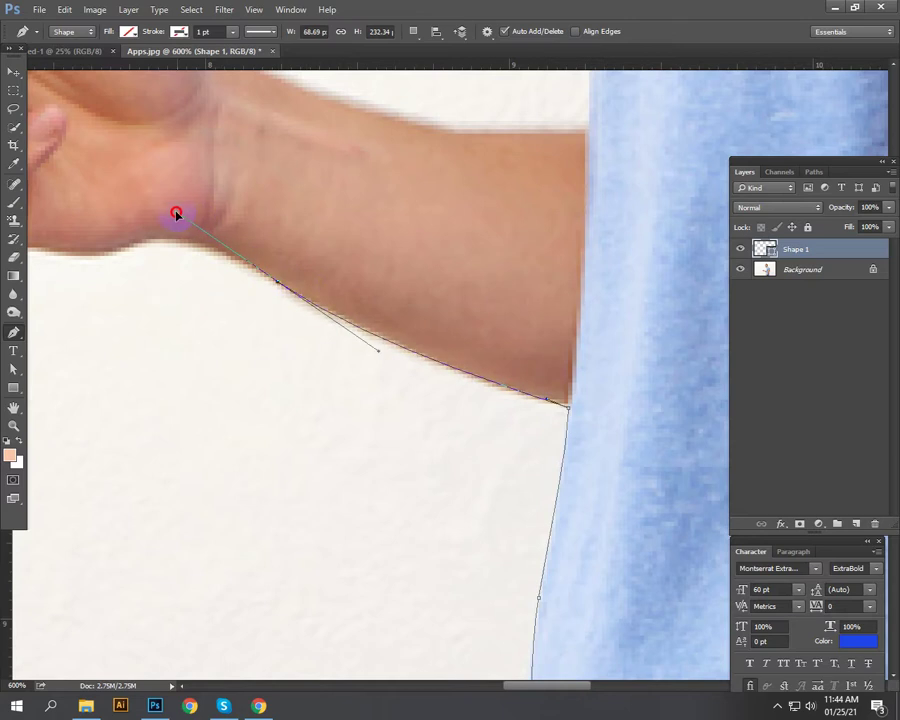
pyautogui.moveTo(177, 297); pyautogui.dragTo(338, 279)
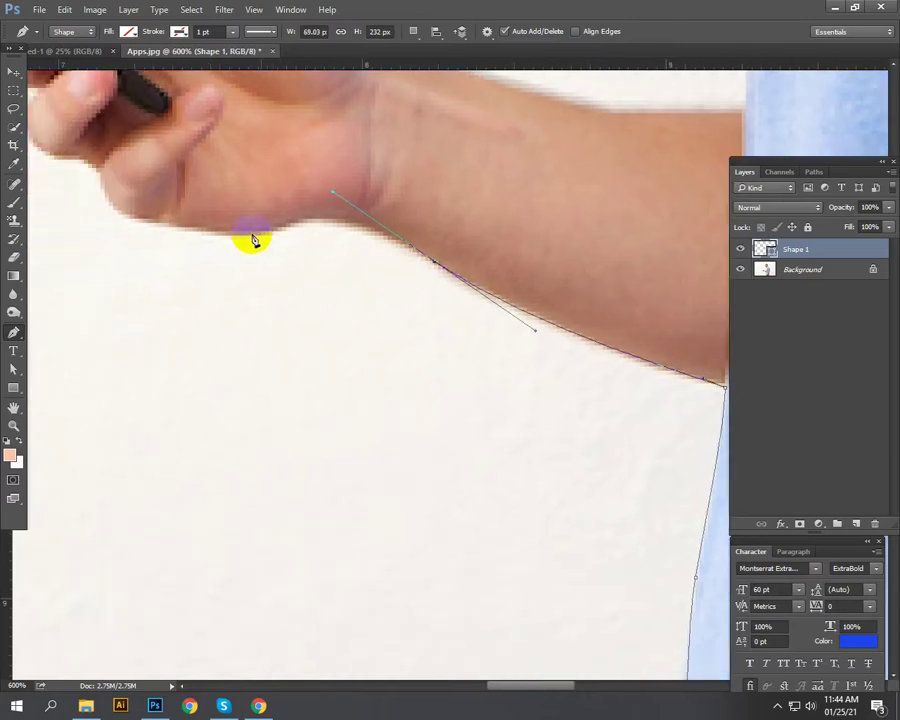
pyautogui.moveTo(244, 235); pyautogui.dragTo(203, 246)
pyautogui.moveTo(291, 197); pyautogui.dragTo(438, 256)
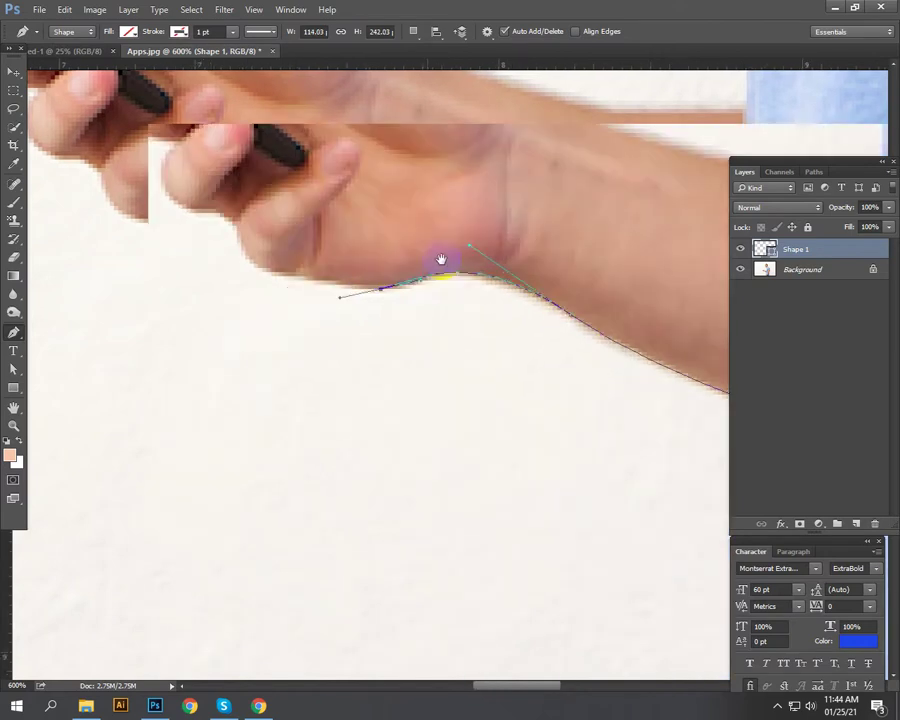
# Step: Trace the lower edge of the palm to the base of the little finger, redoing misplaced points and adjusting the curve handles
pyautogui.moveTo(240, 257); pyautogui.dragTo(233, 230)
pyautogui.hotkey('ctrl', 'z')
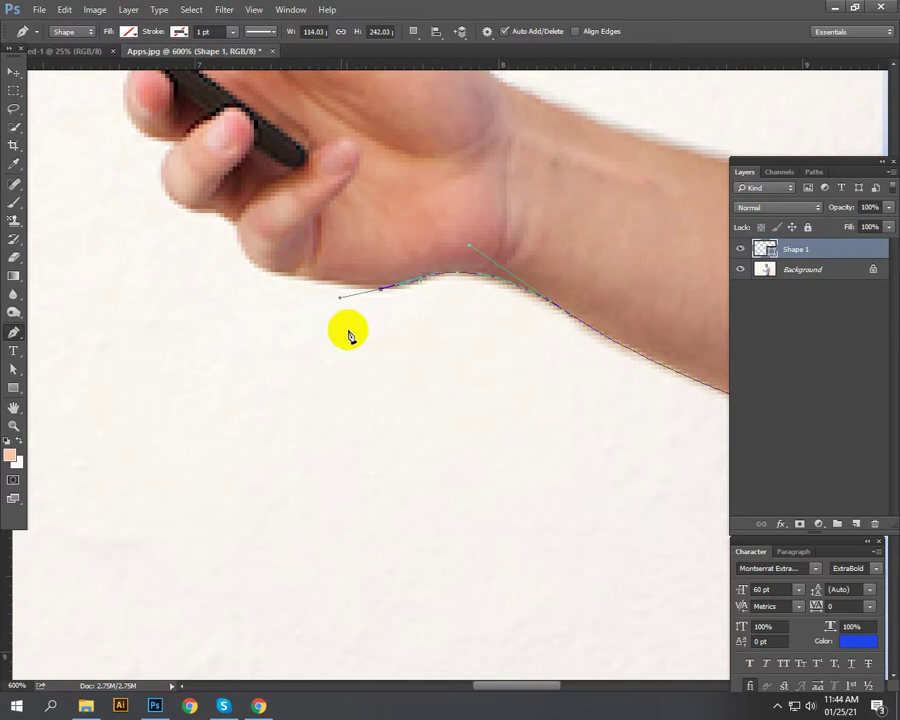
pyautogui.moveTo(340, 298); pyautogui.dragTo(340, 295)
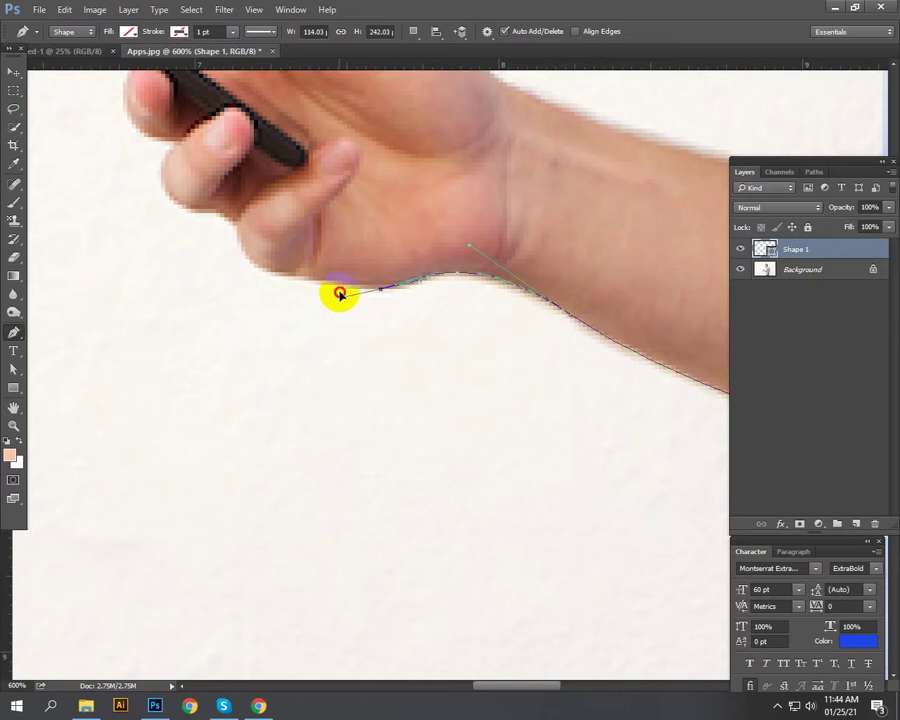
pyautogui.click(273, 275)
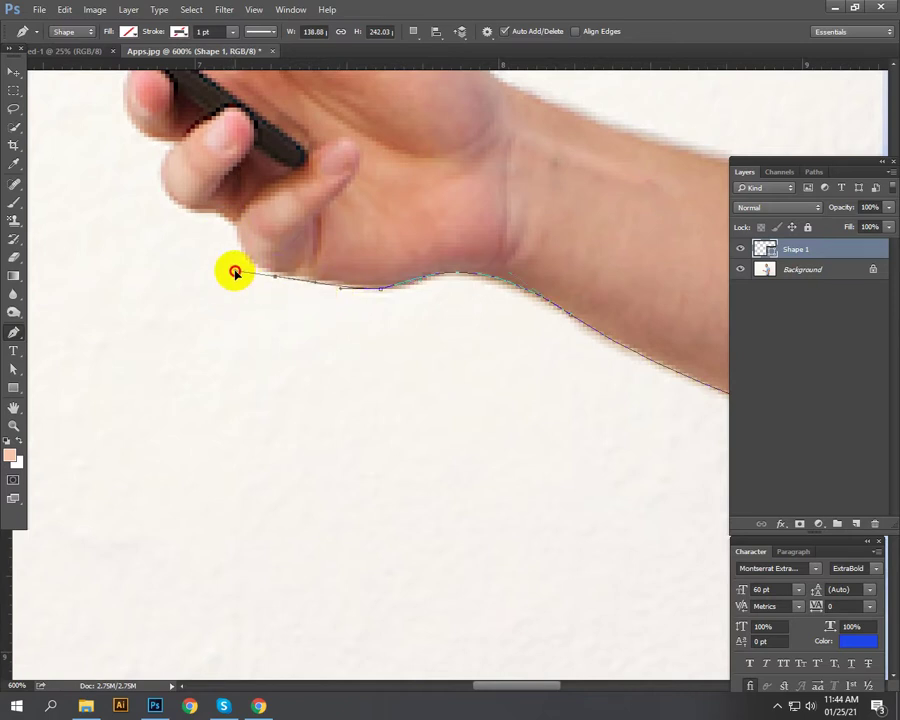
pyautogui.hotkey('ctrl', 'z')
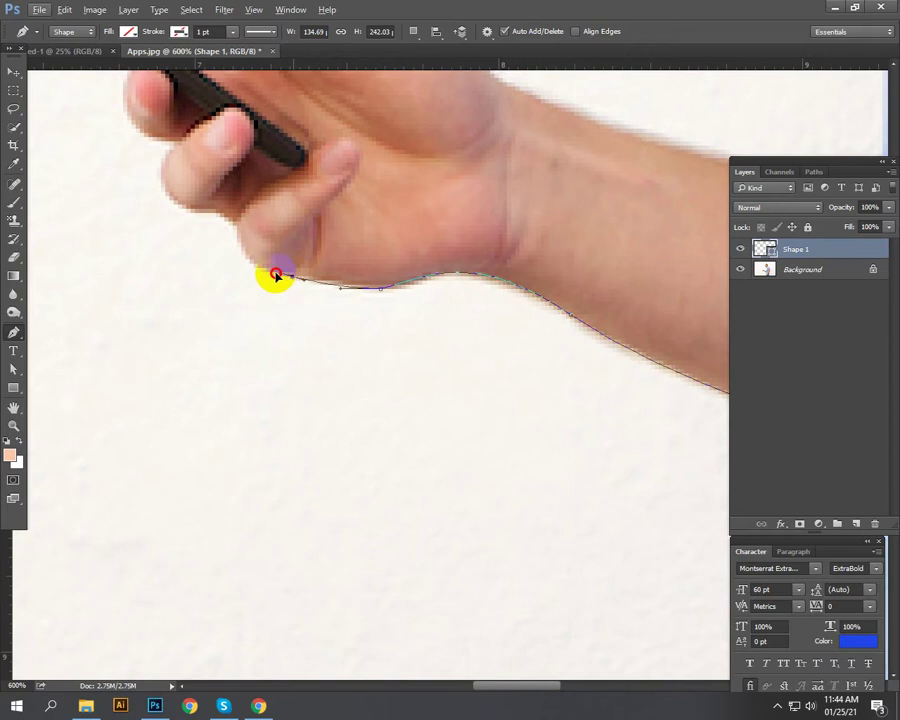
pyautogui.click(261, 276)
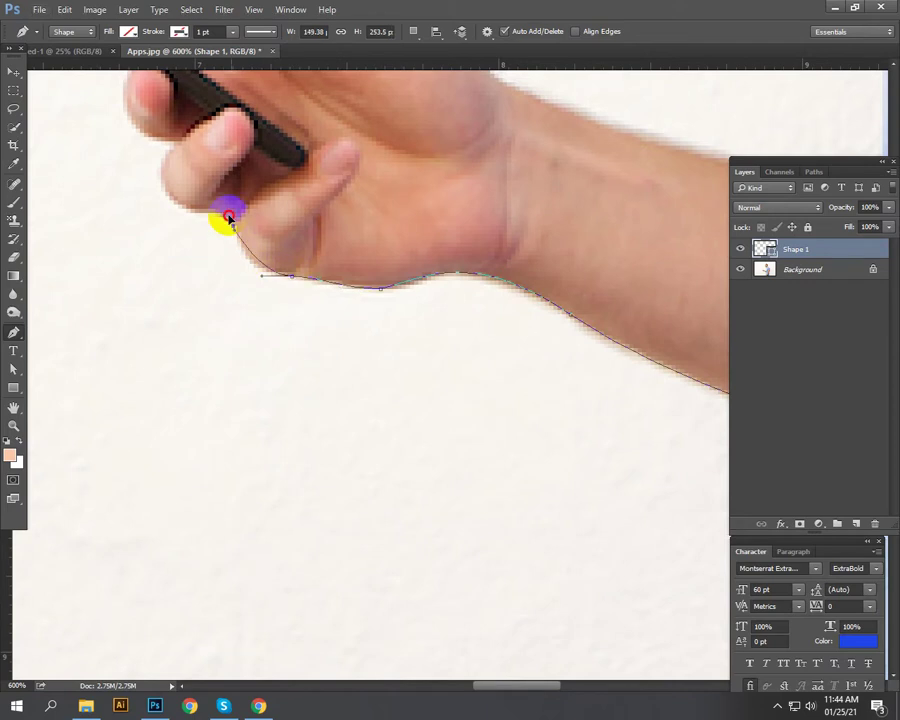
# Step: Outline the curled fingers below the phone, ending with a corner point where the upper curled finger meets the phone
pyautogui.click(227, 202)
pyautogui.moveTo(254, 248); pyautogui.dragTo(313, 290)
pyautogui.moveTo(240, 250); pyautogui.dragTo(372, 232)
pyautogui.keyDown('alt'); pyautogui.click(307, 282); pyautogui.keyUp('alt')
pyautogui.click(325, 296)
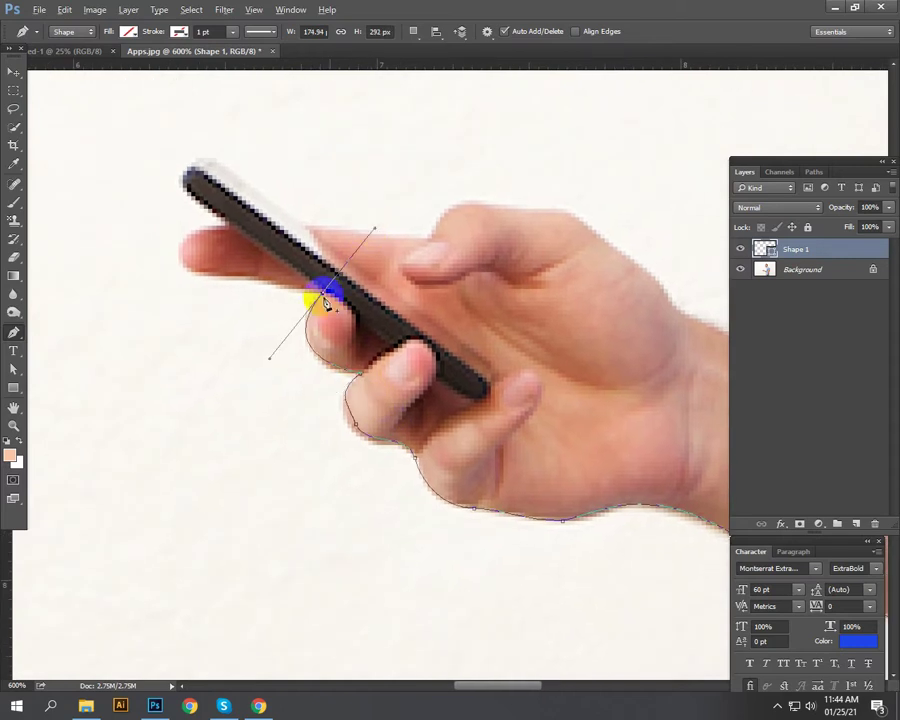
pyautogui.keyDown('alt'); pyautogui.click(322, 296); pyautogui.keyUp('alt')
# Step: Outline the extended index finger behind the phone, around its tip and back to the phone's lower edge
pyautogui.moveTo(322, 297); pyautogui.dragTo(479, 392)
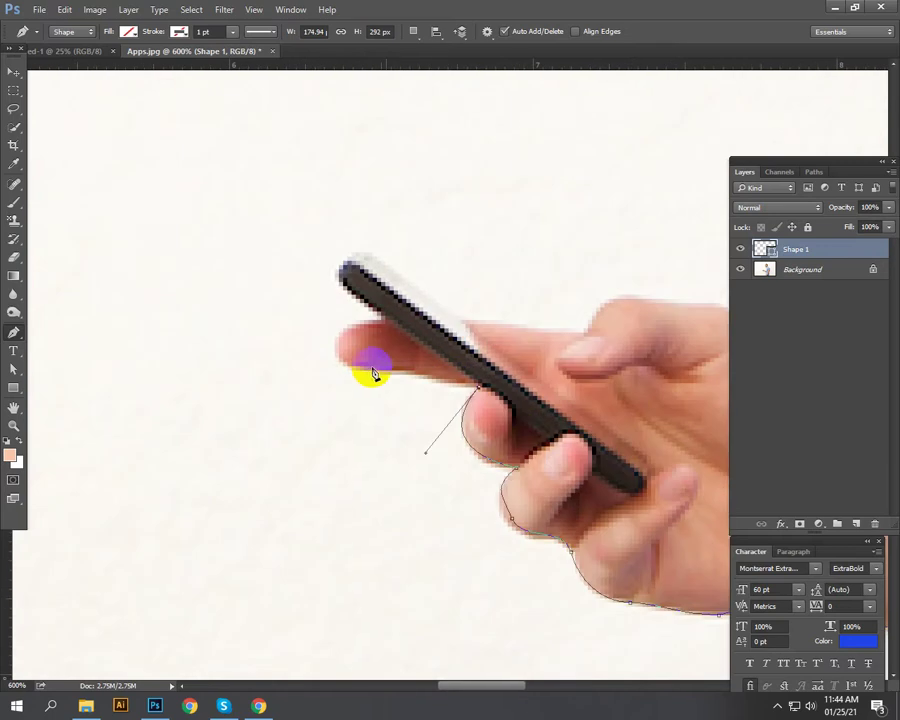
pyautogui.moveTo(364, 370); pyautogui.dragTo(321, 370)
pyautogui.moveTo(413, 325); pyautogui.dragTo(445, 320)
pyautogui.keyDown('alt'); pyautogui.click(386, 321); pyautogui.keyUp('alt')
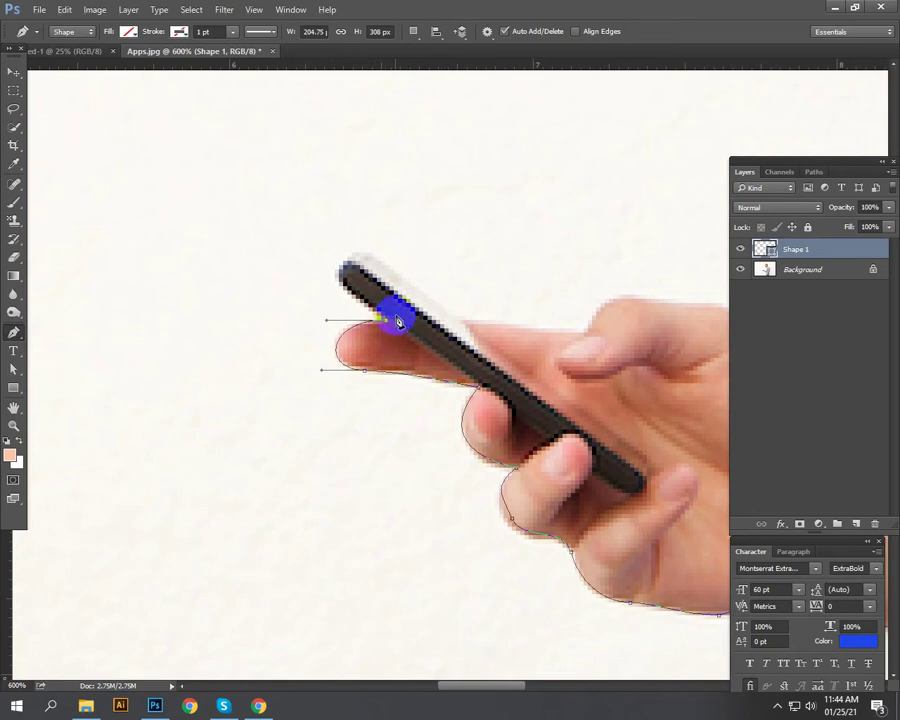
# Step: Outline the phone's rounded far end and light upper edge down to the index finger, redoing the misplaced curve point
pyautogui.moveTo(414, 402); pyautogui.dragTo(432, 497)
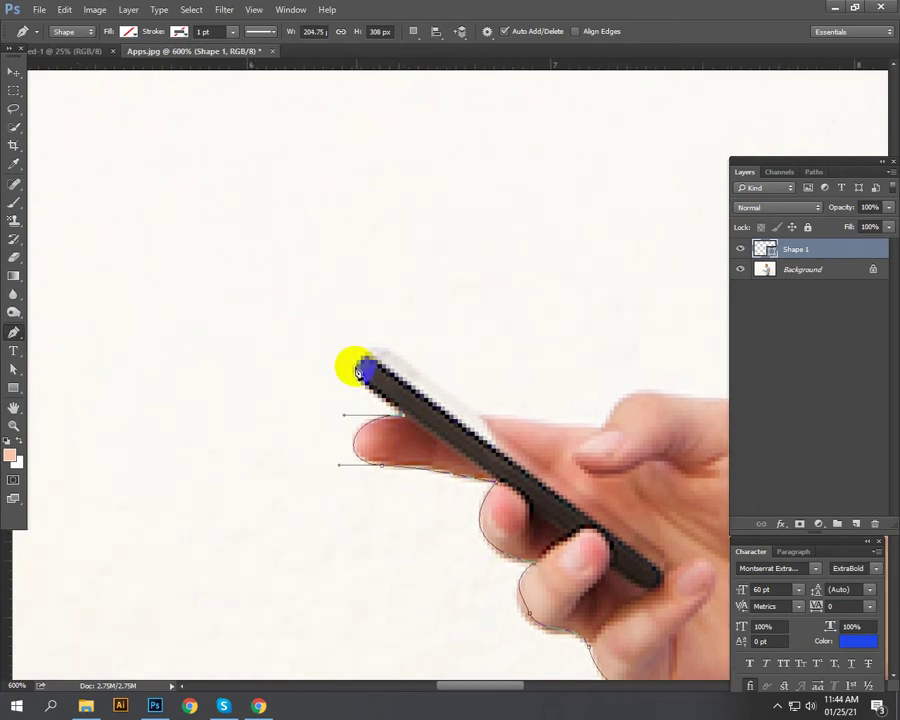
pyautogui.click(358, 372)
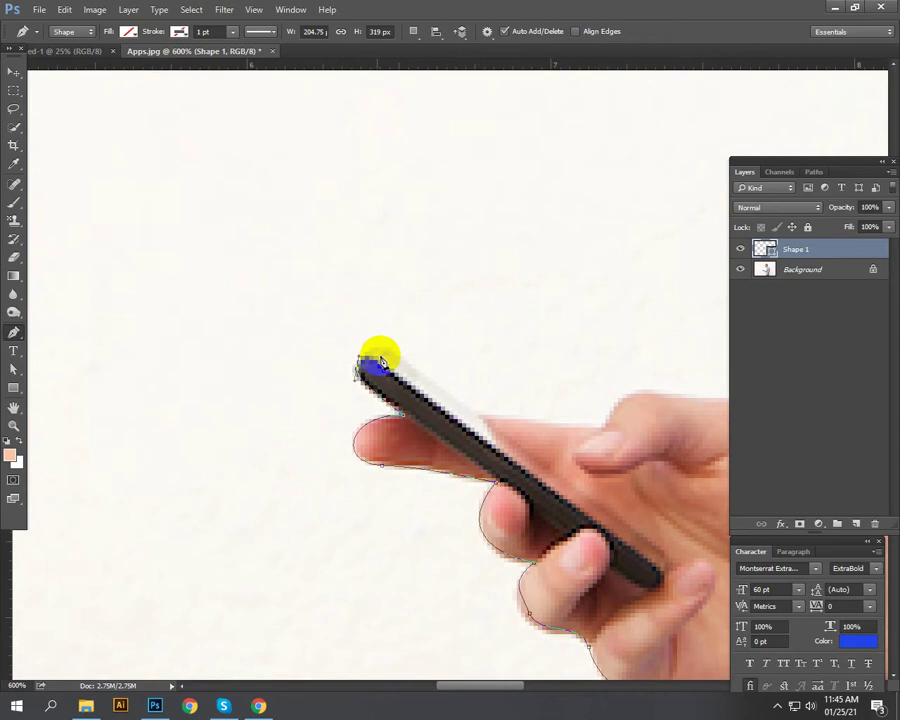
pyautogui.moveTo(379, 366); pyautogui.dragTo(495, 428)
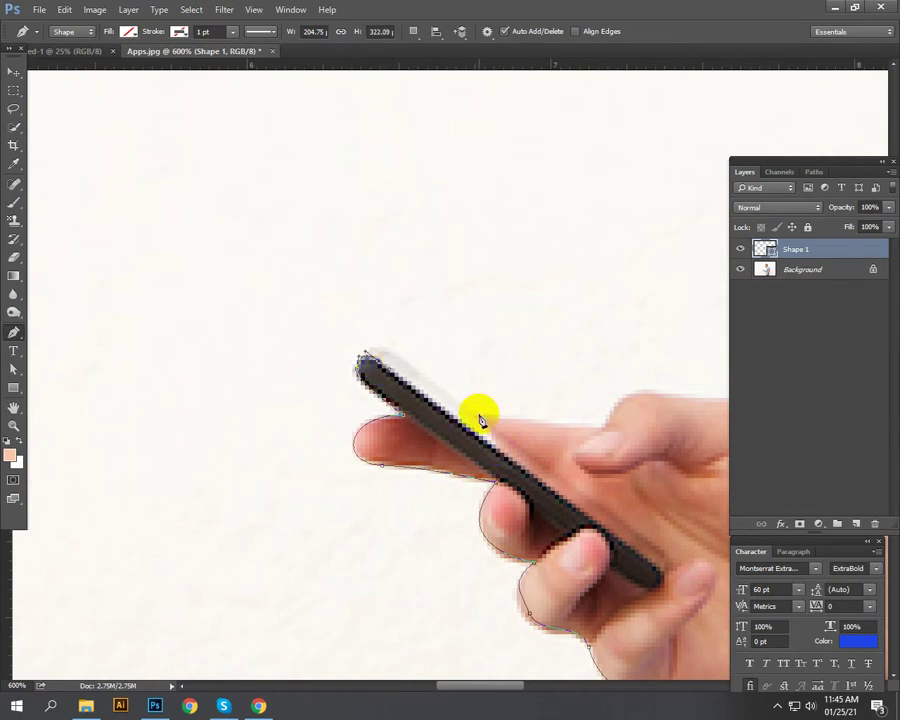
pyautogui.hotkey('ctrl', 'z')
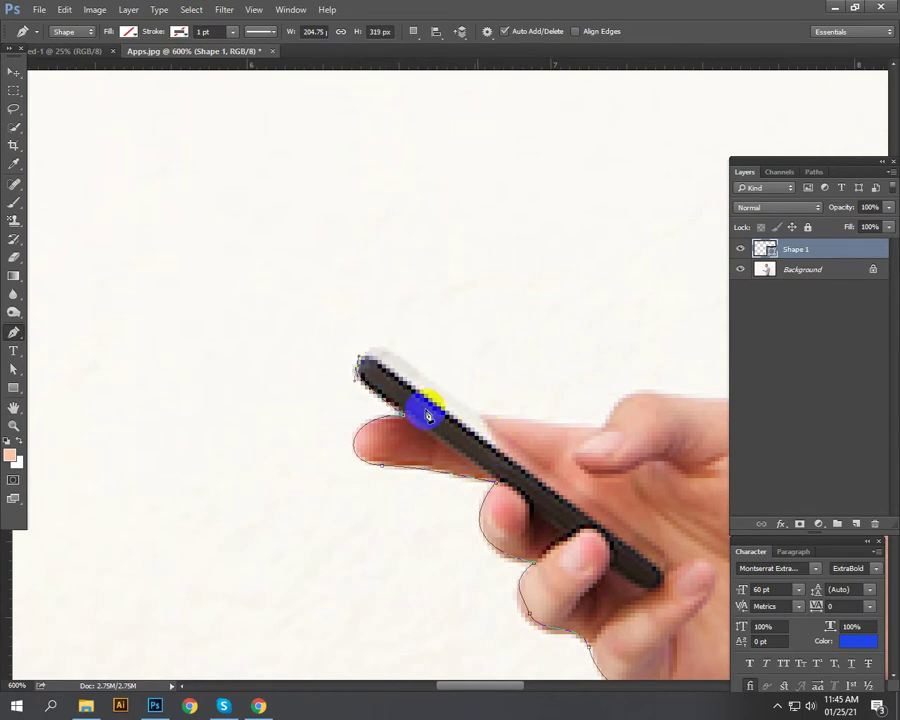
pyautogui.moveTo(395, 355); pyautogui.dragTo(422, 368)
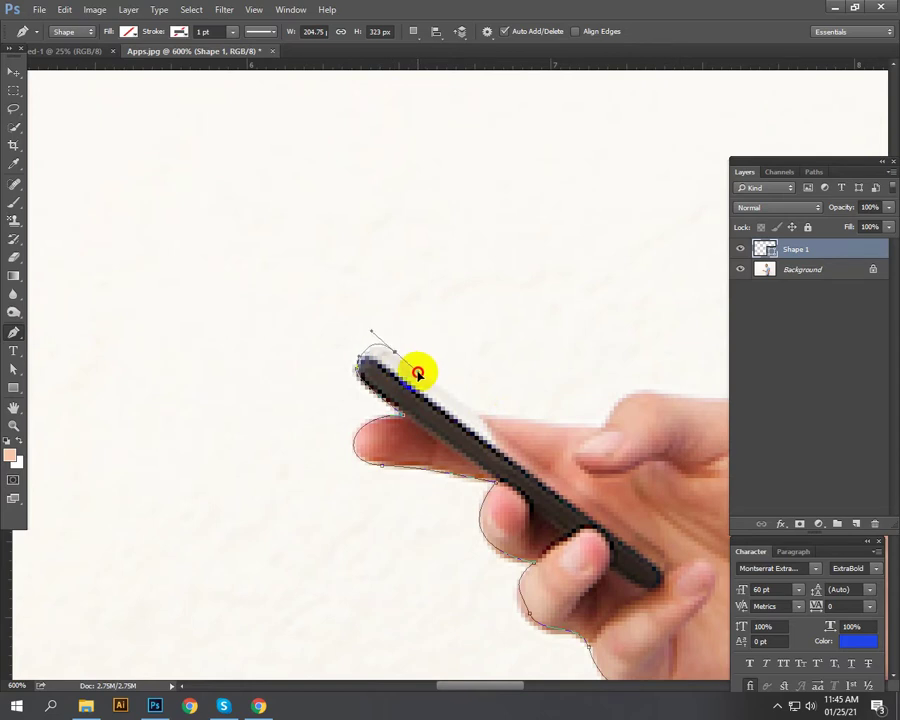
pyautogui.click(417, 373)
pyautogui.click(479, 415)
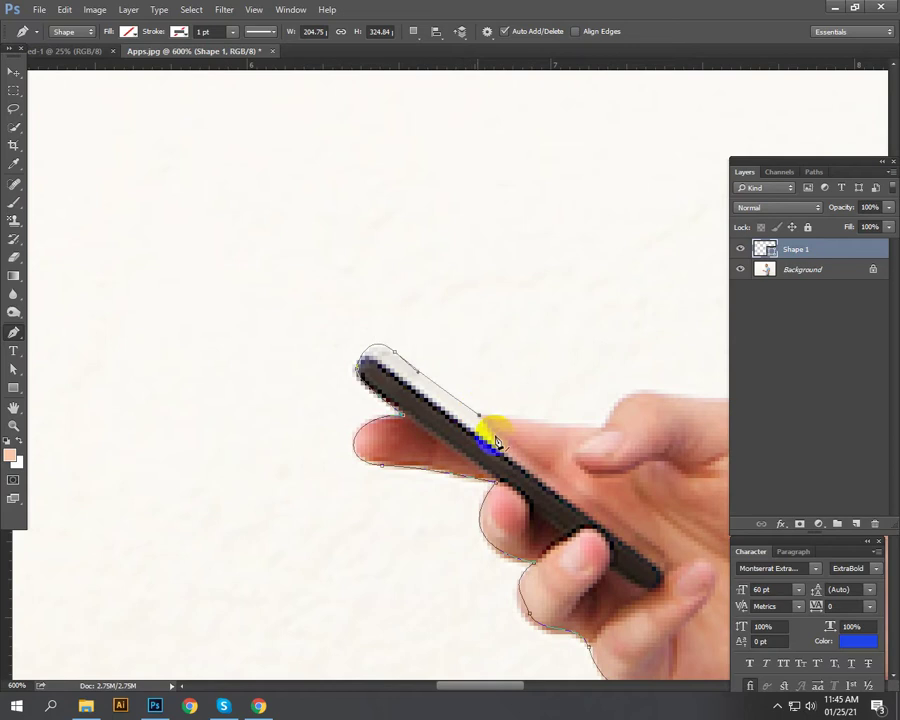
# Step: Trace along the top of the index finger and over the thumb to the base of the thumb with curved segments
pyautogui.moveTo(503, 461); pyautogui.dragTo(320, 462)
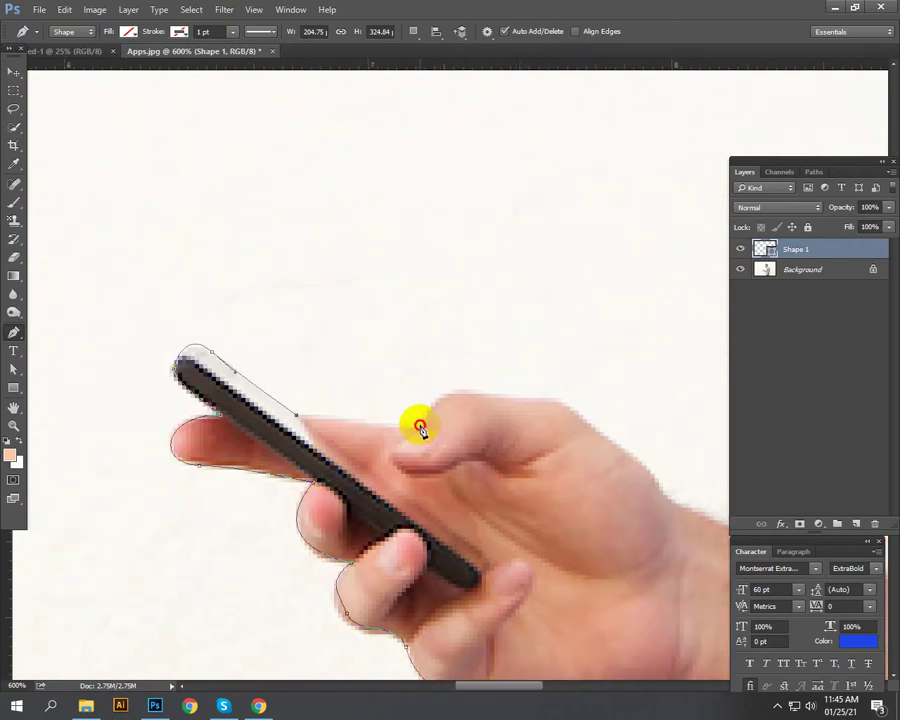
pyautogui.moveTo(420, 428); pyautogui.dragTo(400, 413)
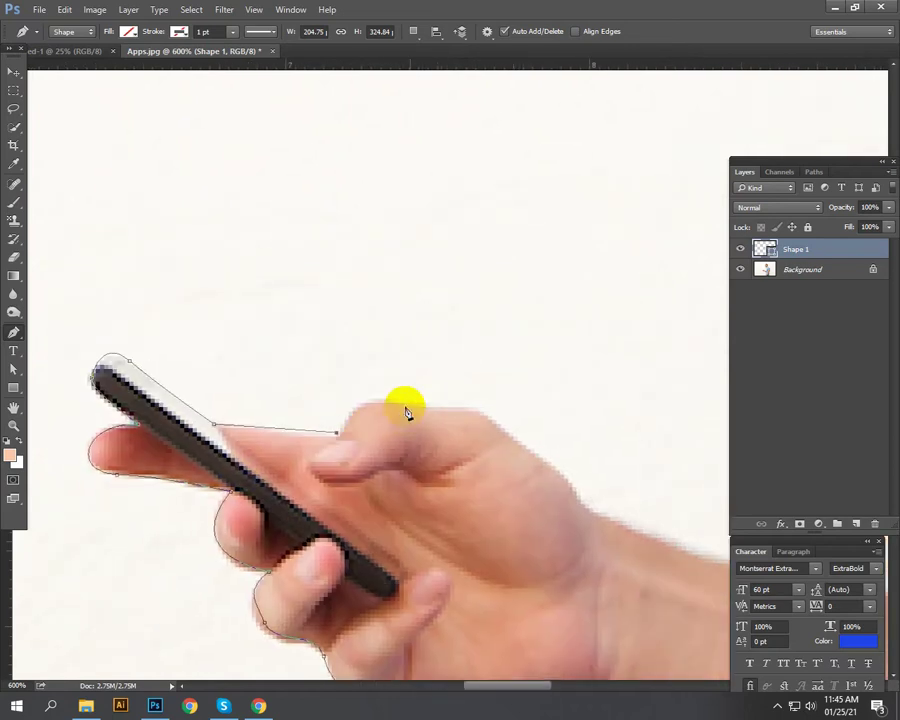
pyautogui.click(434, 410)
pyautogui.moveTo(441, 414); pyautogui.dragTo(463, 414)
pyautogui.moveTo(538, 481); pyautogui.dragTo(402, 402)
pyautogui.moveTo(420, 476); pyautogui.dragTo(226, 394)
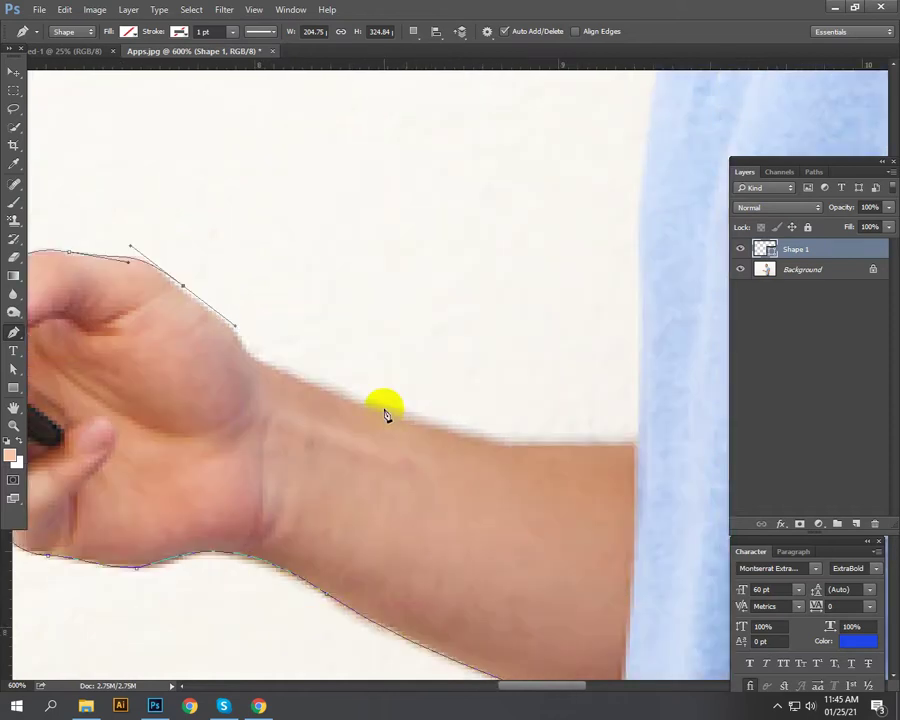
# Step: Trace the upper side of the wrist and forearm to the shirt, ending with a corner point at the shirt's edge
pyautogui.moveTo(361, 405); pyautogui.dragTo(502, 453)
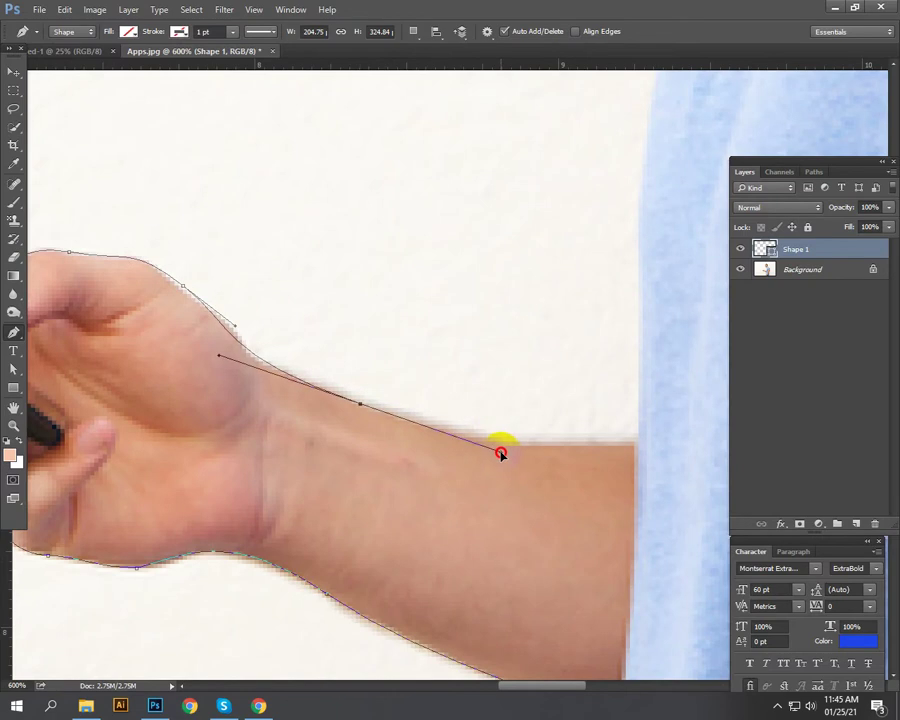
pyautogui.moveTo(477, 502); pyautogui.dragTo(372, 497)
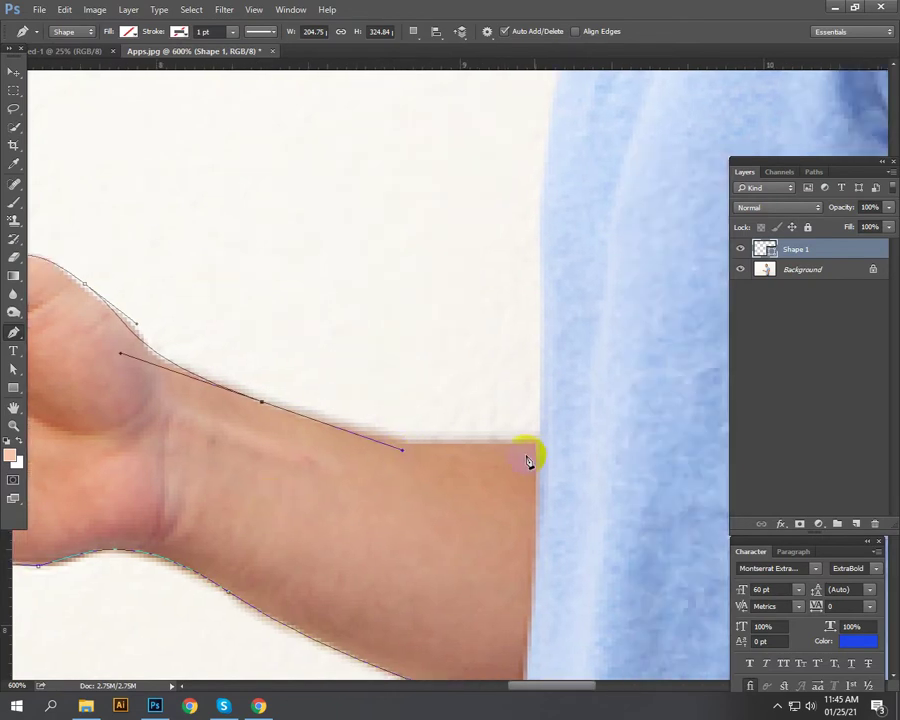
pyautogui.moveTo(542, 437); pyautogui.dragTo(595, 427)
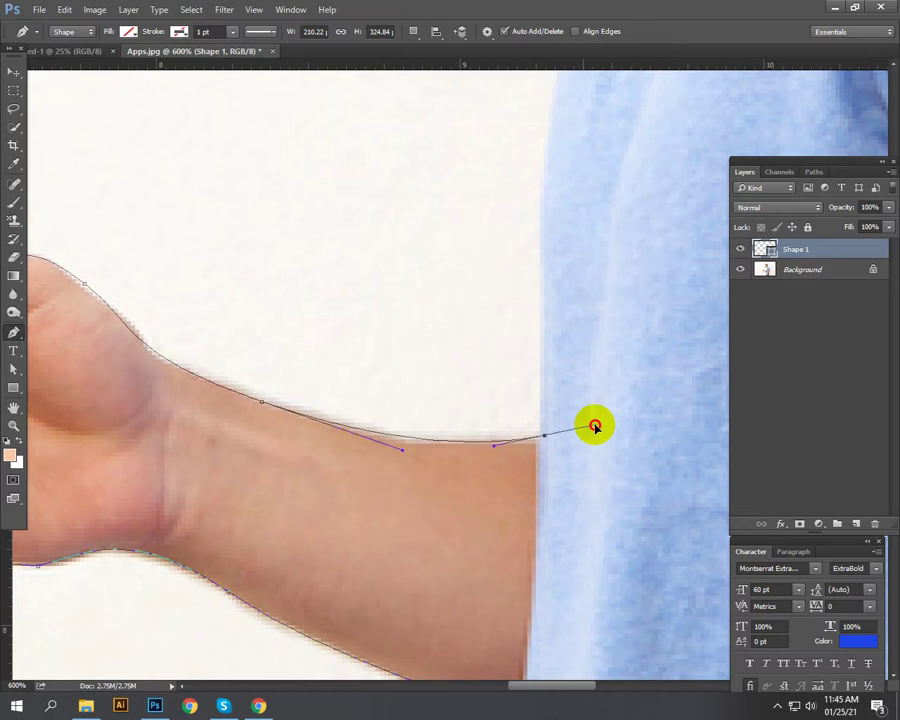
pyautogui.click(545, 437)
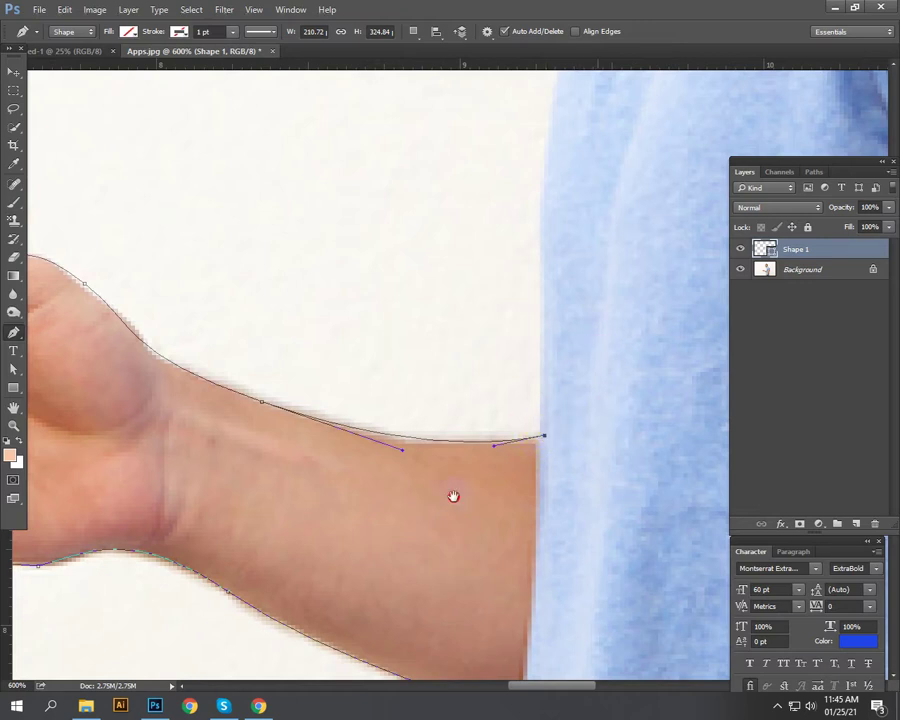
pyautogui.hotkey('ctrl', 'z')
pyautogui.moveTo(587, 321); pyautogui.dragTo(519, 497)
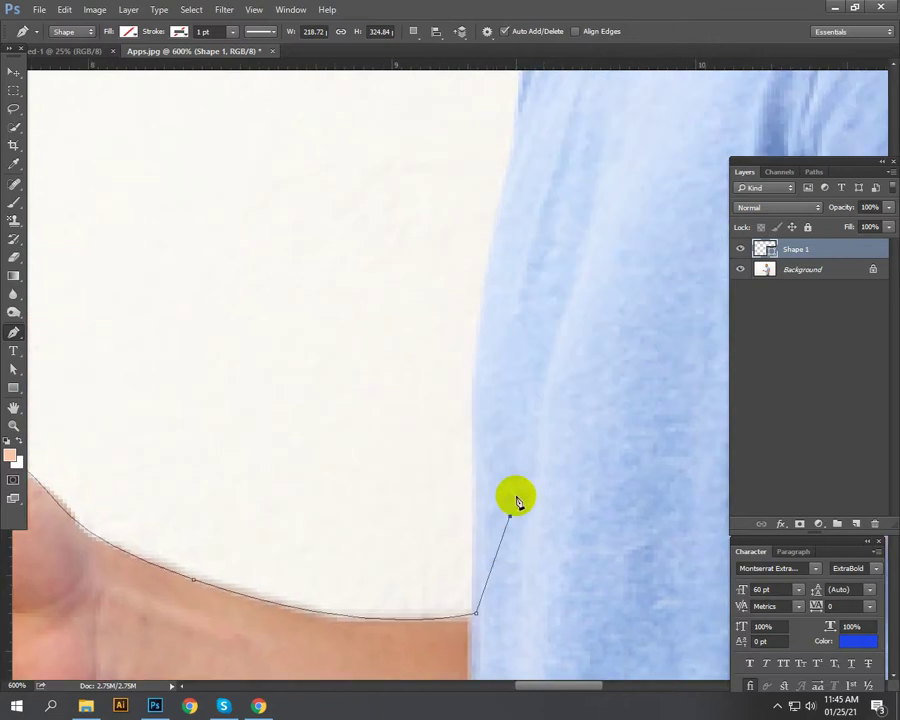
pyautogui.keyDown('alt'); pyautogui.click(477, 614); pyautogui.keyUp('alt')
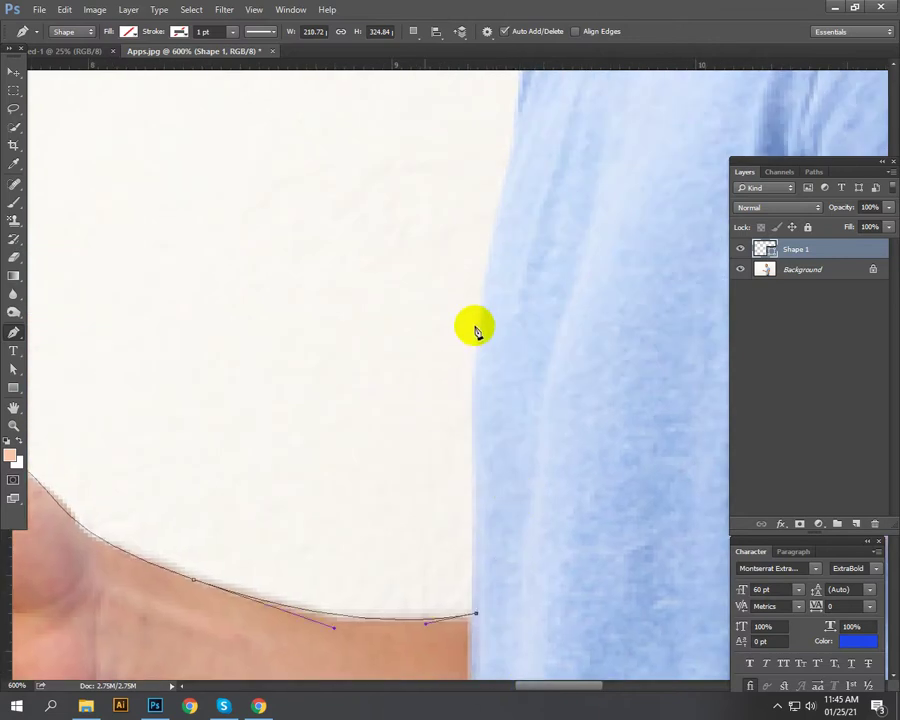
# Step: Trace the front edge of the shirt up over the chest to the neck, ending with a corner point
pyautogui.moveTo(480, 305); pyautogui.dragTo(510, 436)
pyautogui.moveTo(504, 258); pyautogui.dragTo(340, 404)
pyautogui.moveTo(440, 213); pyautogui.dragTo(558, 144)
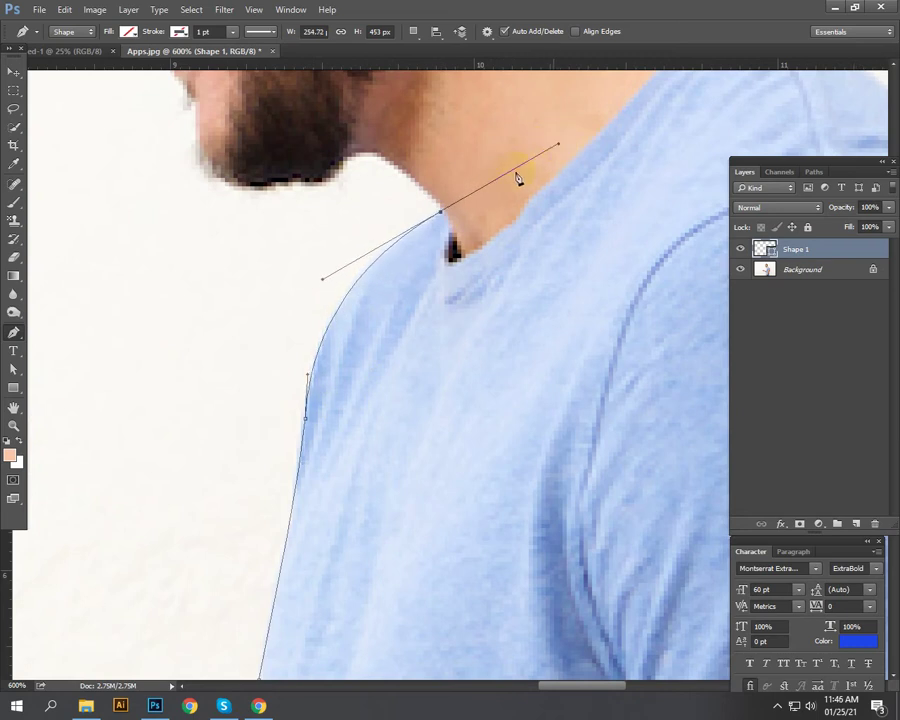
pyautogui.click(440, 214)
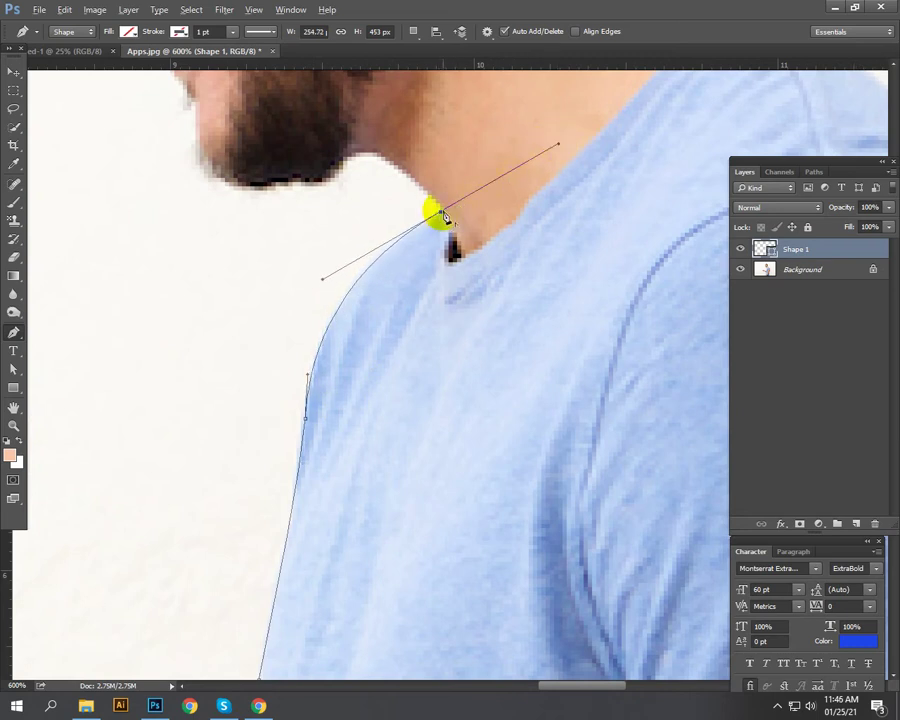
# Step: Outline the front of the neck and the underside of the beard to the chin, redoing the misplaced points under the jaw
pyautogui.click(360, 154)
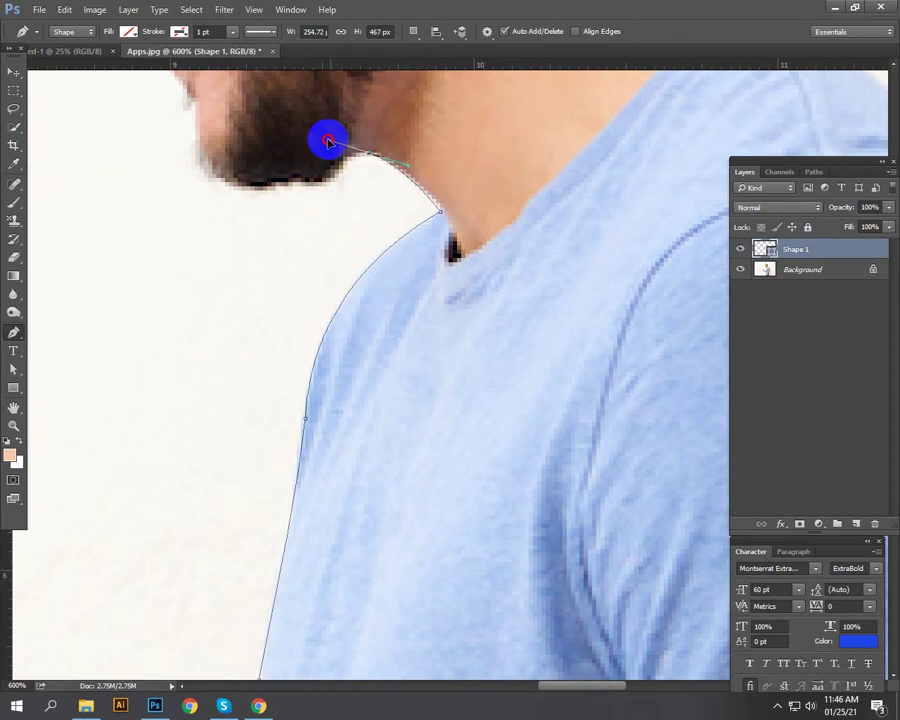
pyautogui.moveTo(302, 188); pyautogui.dragTo(205, 174)
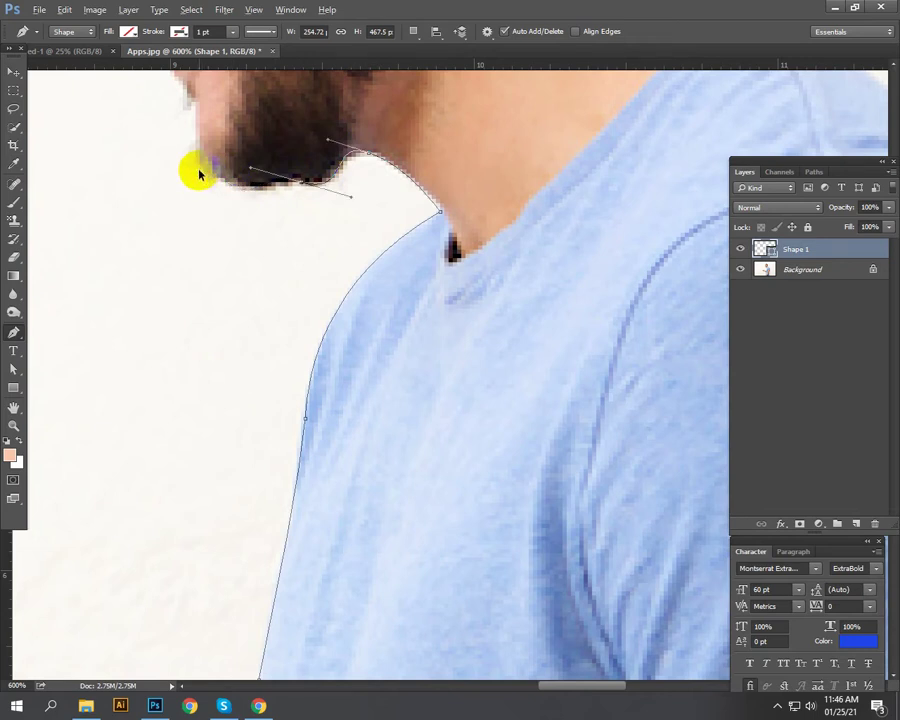
pyautogui.hotkey('ctrl', 'alt', 'z')
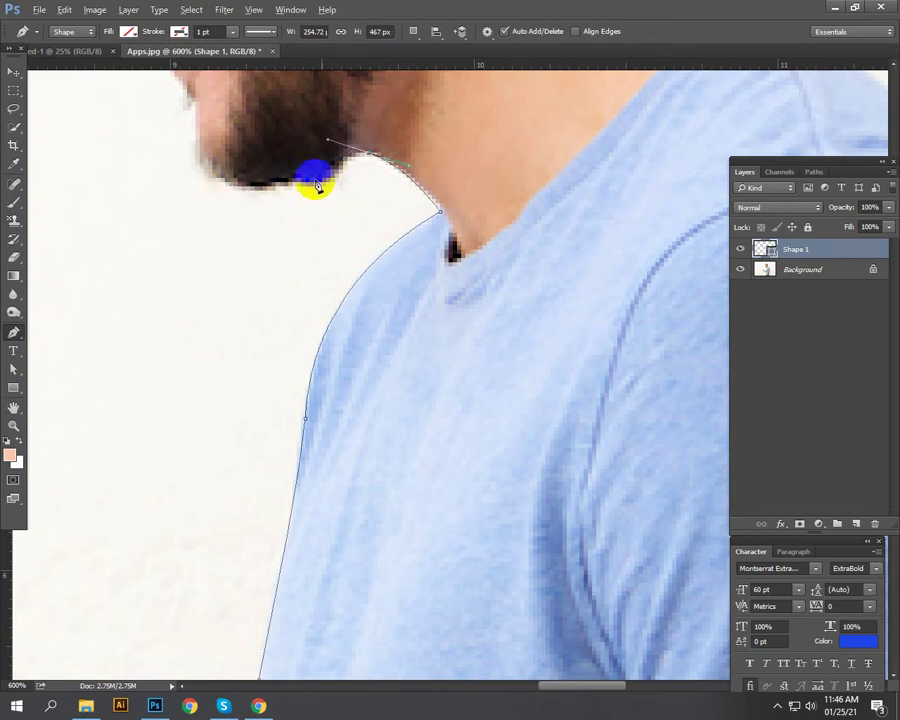
pyautogui.hotkey('ctrl', 'z')
pyautogui.moveTo(352, 161); pyautogui.dragTo(317, 184)
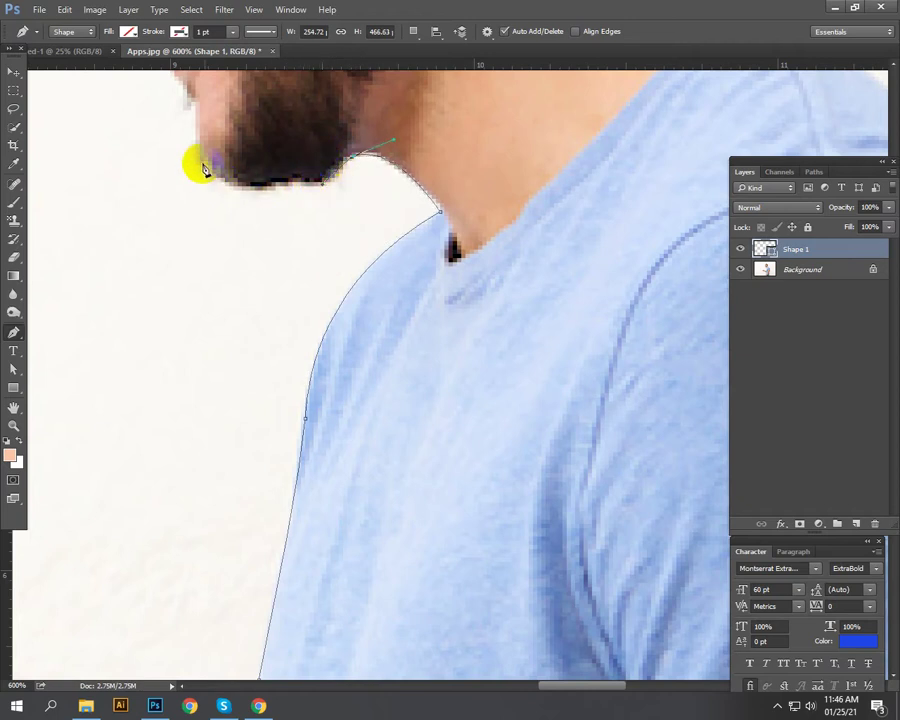
pyautogui.moveTo(203, 160); pyautogui.dragTo(145, 118)
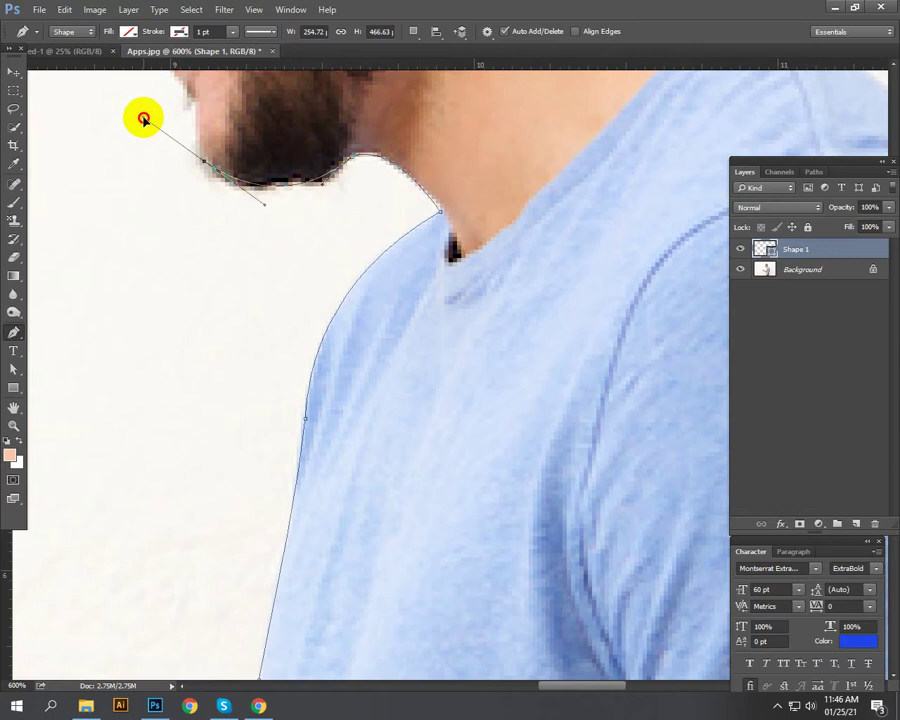
# Step: Trace the front of the chin up to the lower lip, shortening the outgoing curve handles at both points
pyautogui.moveTo(253, 205); pyautogui.dragTo(311, 381)
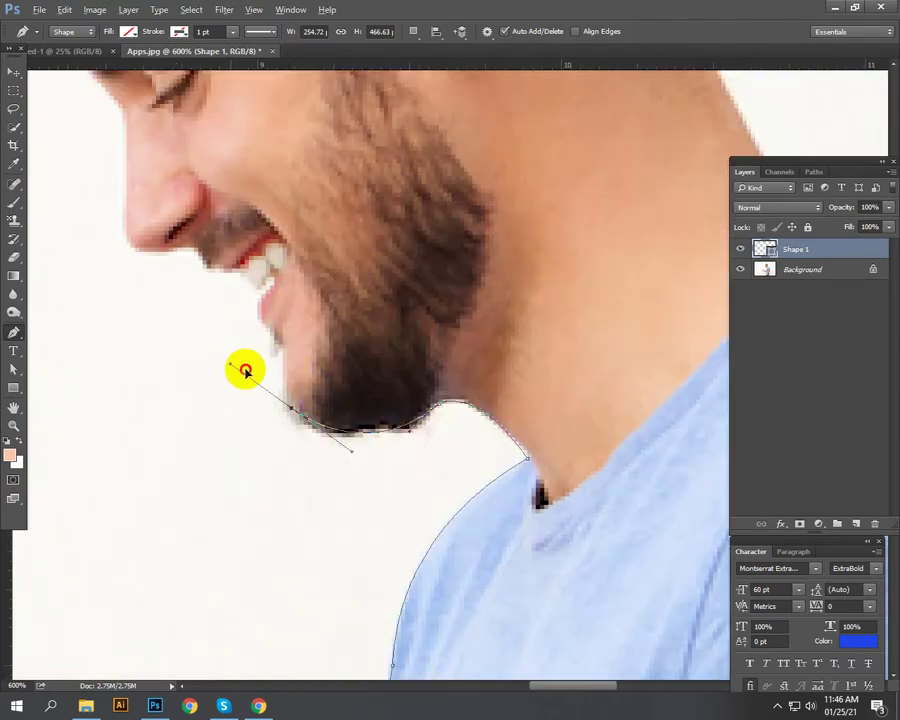
pyautogui.keyDown('alt'); pyautogui.click(285, 396); pyautogui.keyUp('alt')
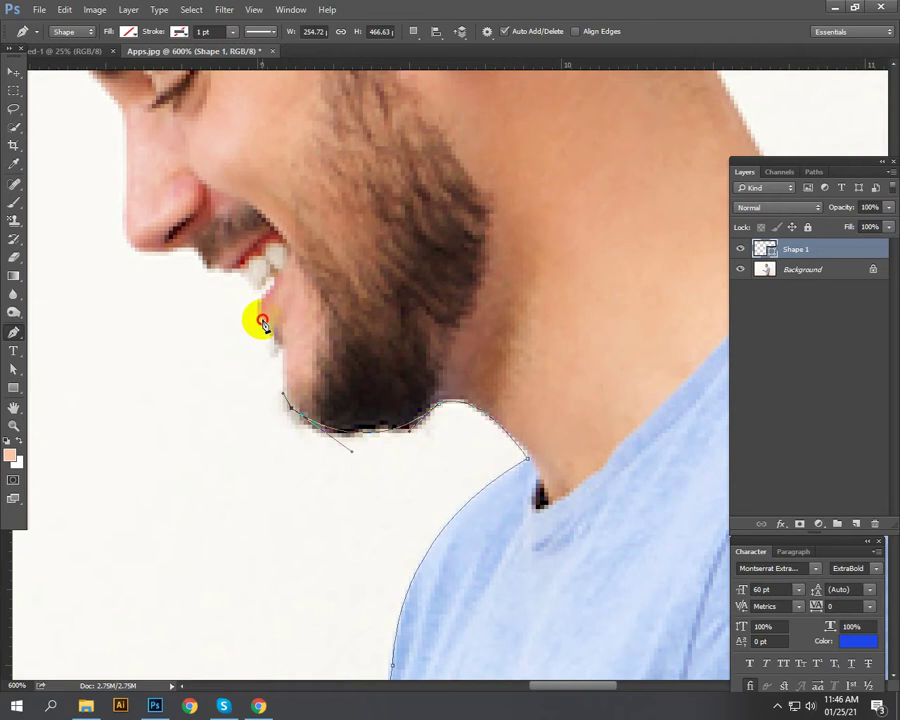
pyautogui.moveTo(261, 320); pyautogui.dragTo(228, 309)
pyautogui.hotkey('ctrl', 'z')
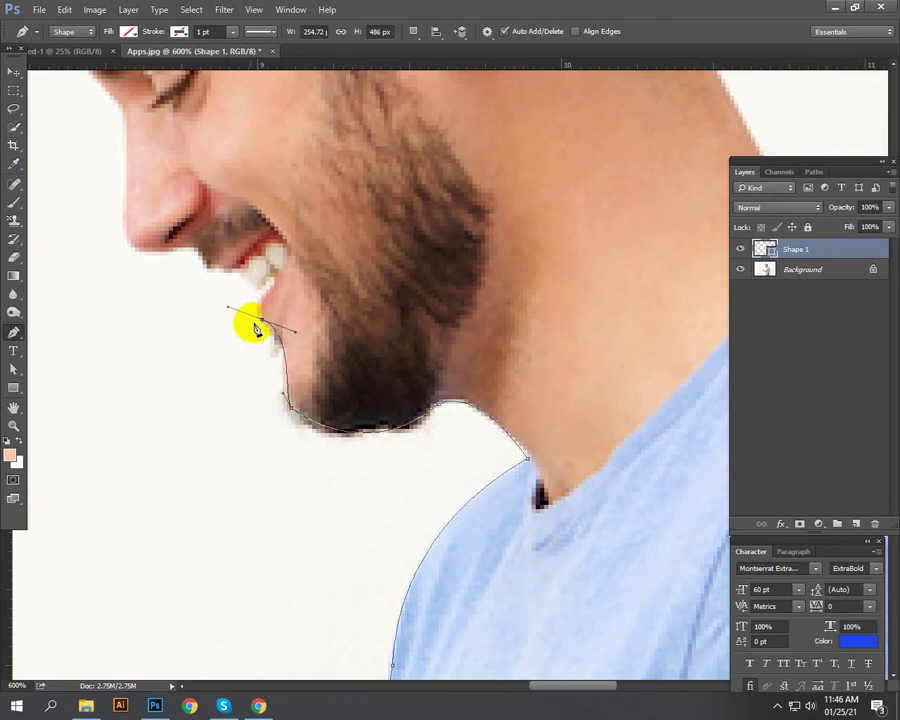
pyautogui.moveTo(228, 311); pyautogui.dragTo(251, 311)
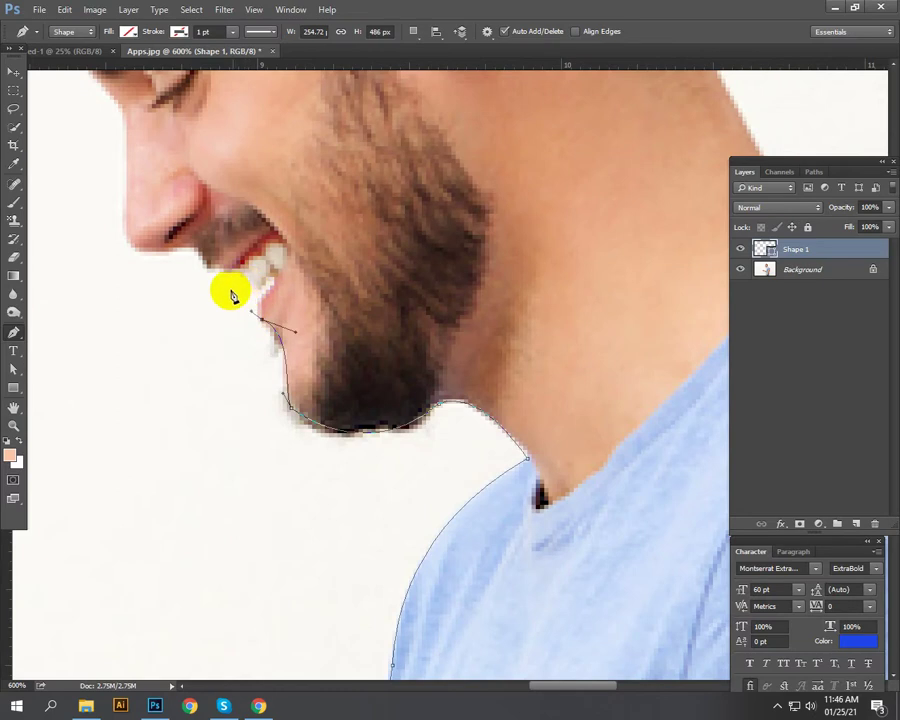
# Step: Trace past the teeth and upper lip to the base of the nose, redoing the nose point after making a corner at the lip
pyautogui.moveTo(232, 268); pyautogui.dragTo(194, 228)
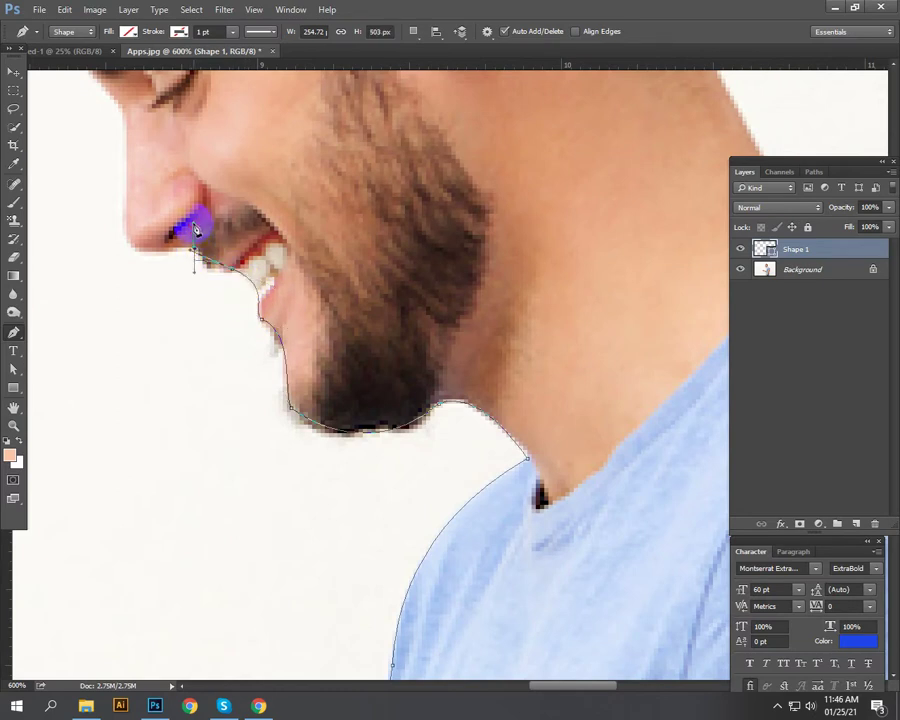
pyautogui.hotkey('ctrl', 'z')
pyautogui.keyDown('alt'); pyautogui.click(233, 270); pyautogui.keyUp('alt')
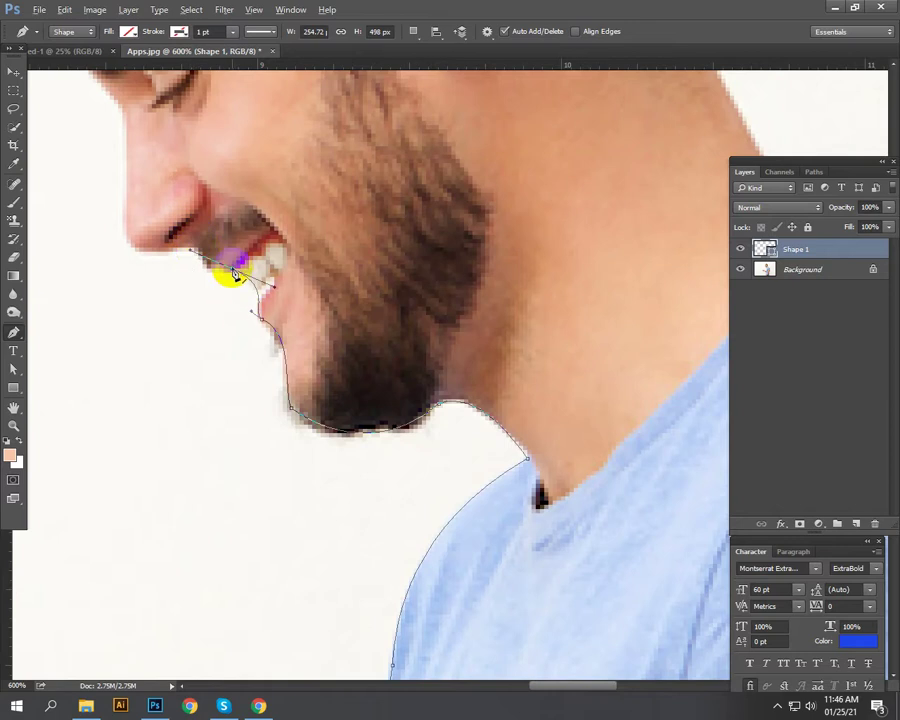
pyautogui.click(194, 242)
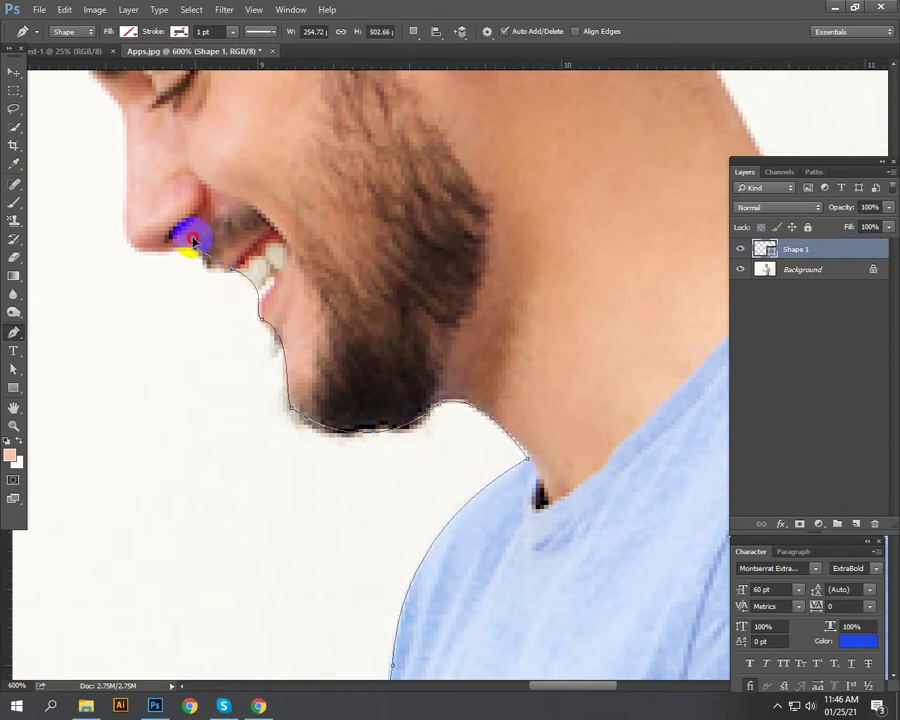
pyautogui.click(178, 222)
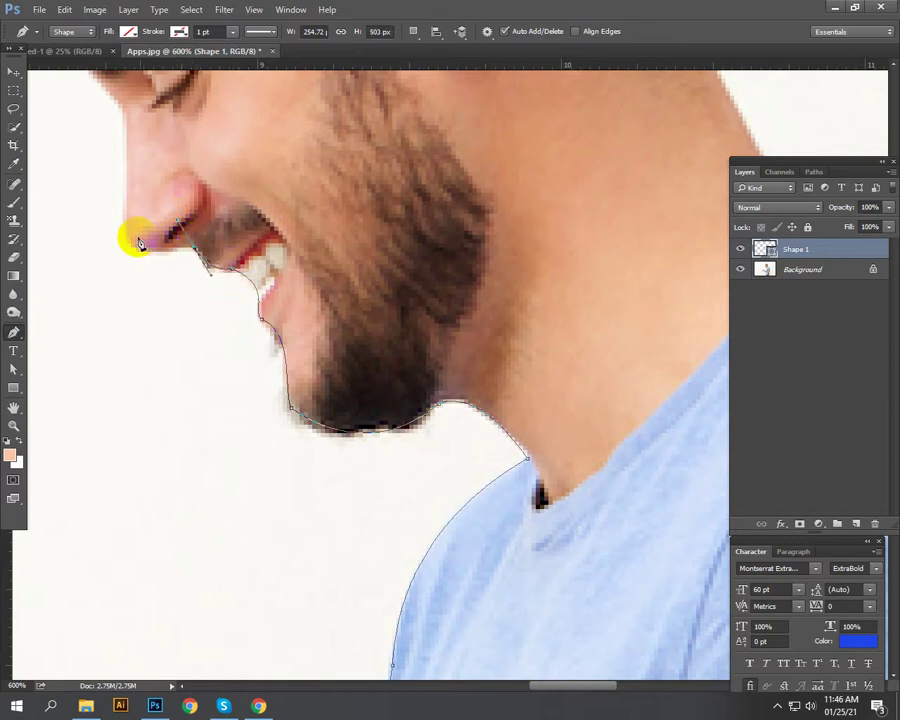
# Step: Trace around the tip of the nose and up its bridge to just below the eyebrow
pyautogui.moveTo(126, 220); pyautogui.dragTo(110, 160)
pyautogui.moveTo(161, 245); pyautogui.dragTo(233, 450)
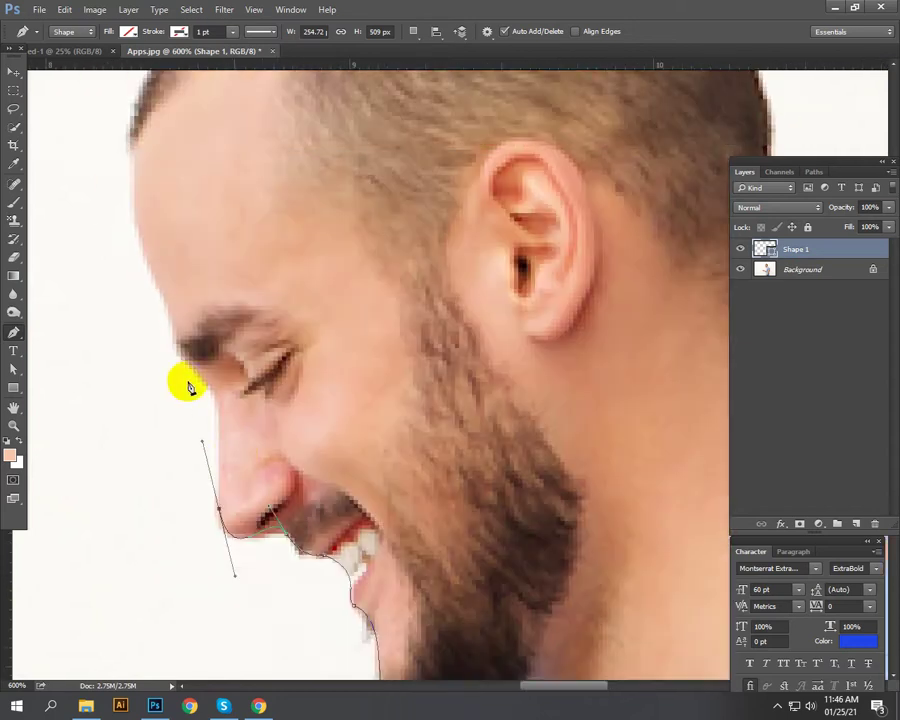
pyautogui.click(196, 372)
pyautogui.moveTo(196, 372); pyautogui.dragTo(155, 342)
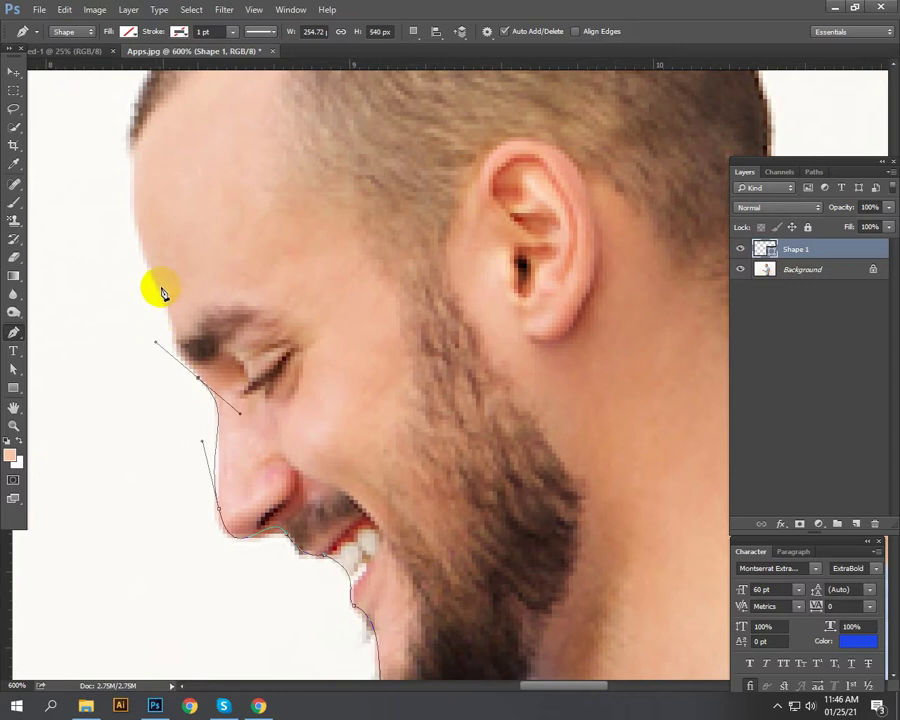
# Step: Trace past the eyebrow and up the forehead to the front of the hair with curved segments
pyautogui.moveTo(143, 233); pyautogui.dragTo(118, 212)
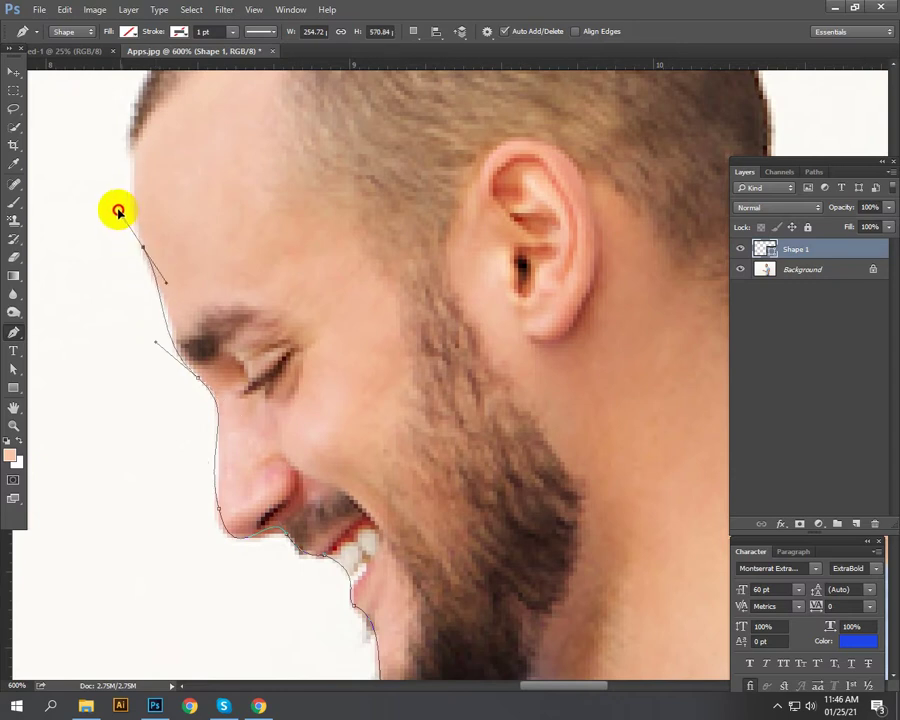
pyautogui.moveTo(211, 201); pyautogui.dragTo(233, 422)
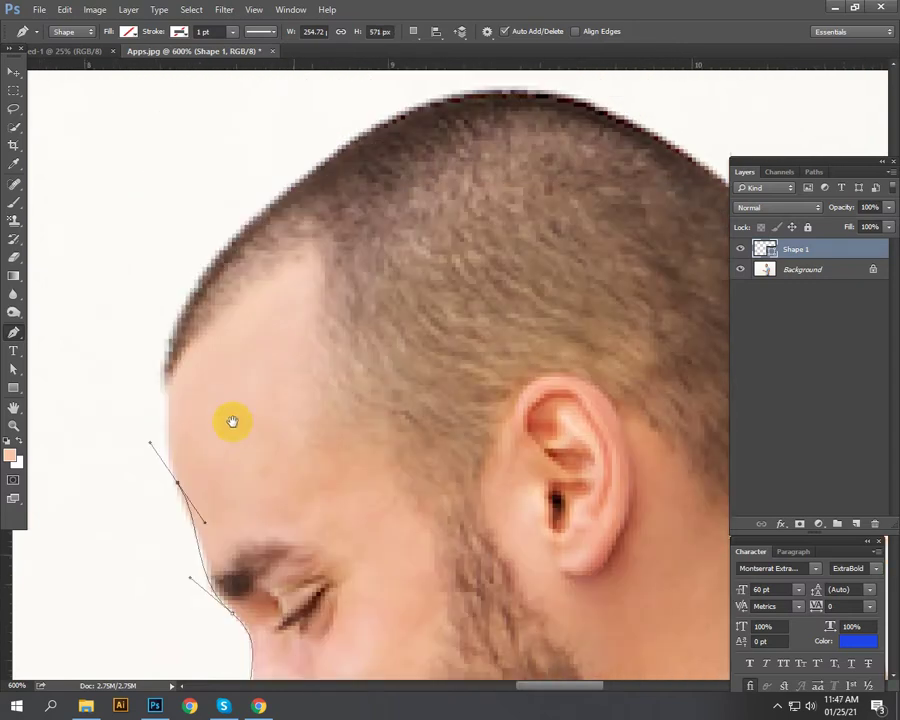
pyautogui.moveTo(193, 299); pyautogui.dragTo(211, 265)
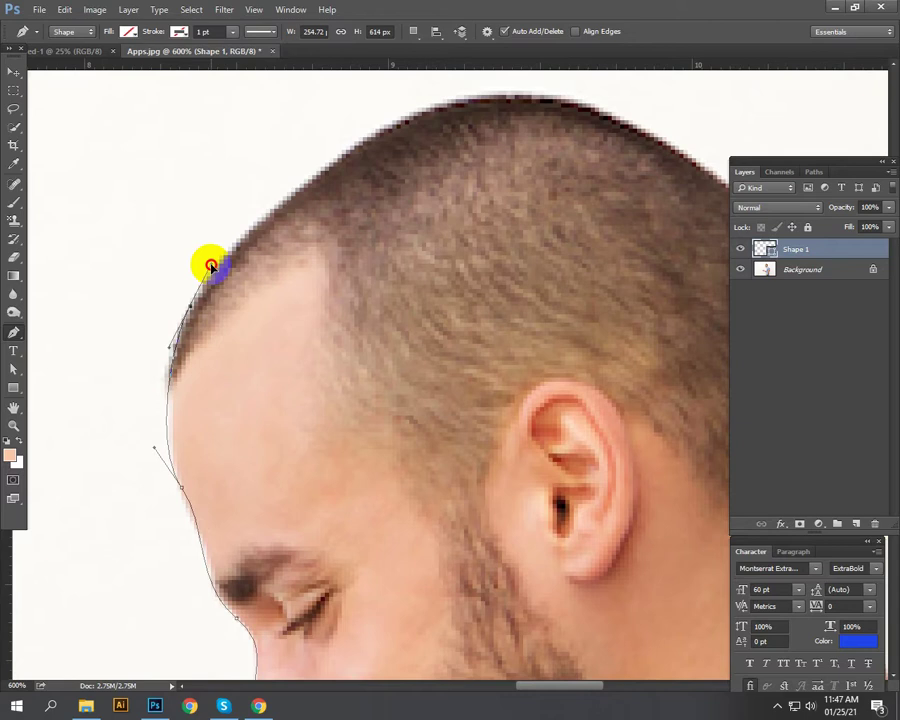
# Step: Trace over the top of the head and down its back to the nape with curved segments
pyautogui.moveTo(374, 274); pyautogui.dragTo(244, 457)
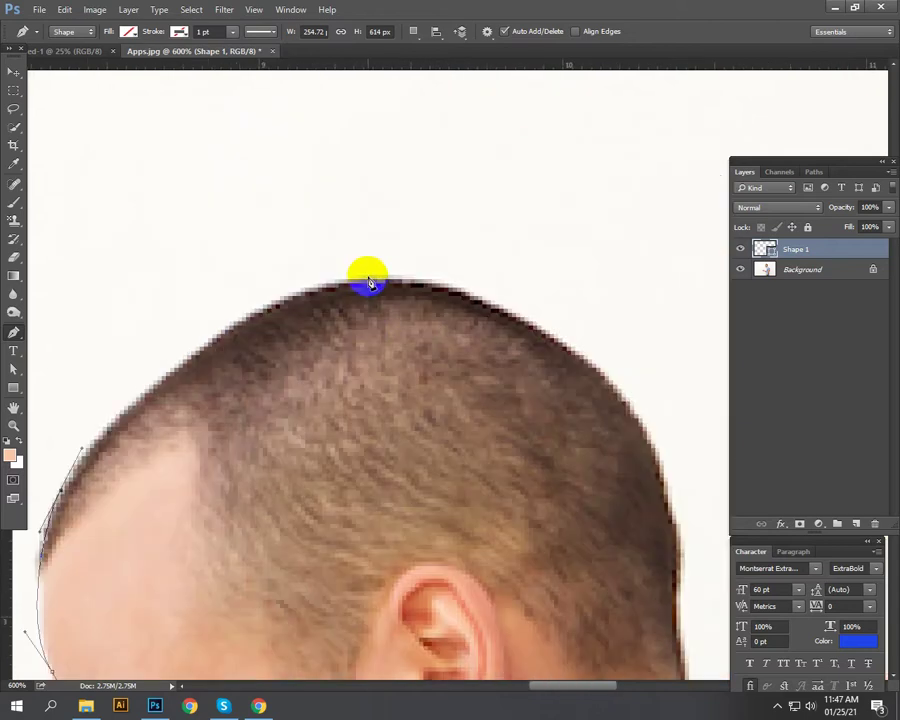
pyautogui.moveTo(369, 286); pyautogui.dragTo(506, 272)
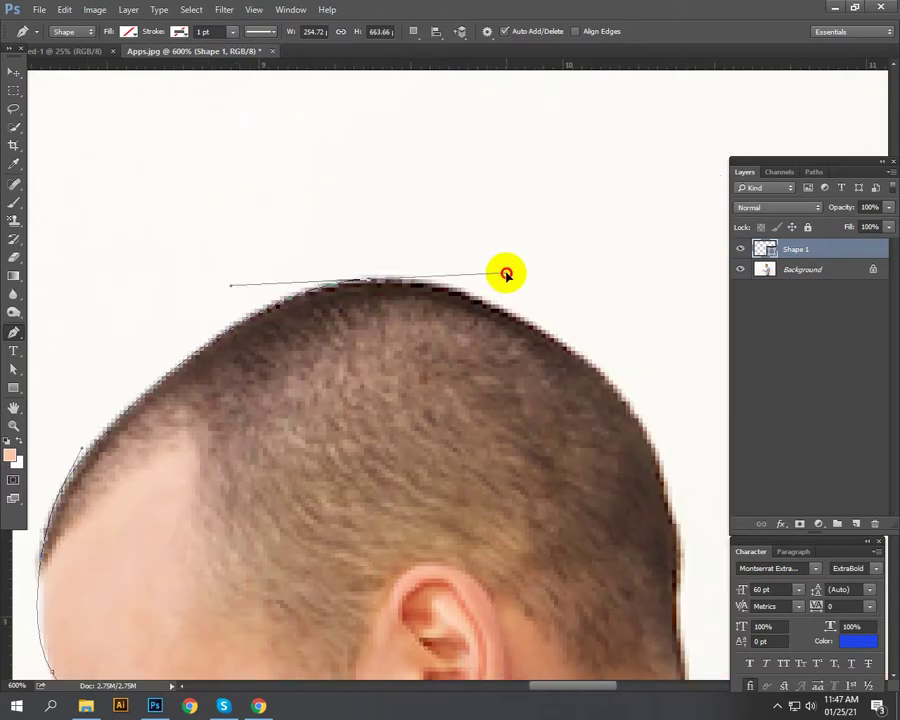
pyautogui.moveTo(459, 487); pyautogui.dragTo(305, 330)
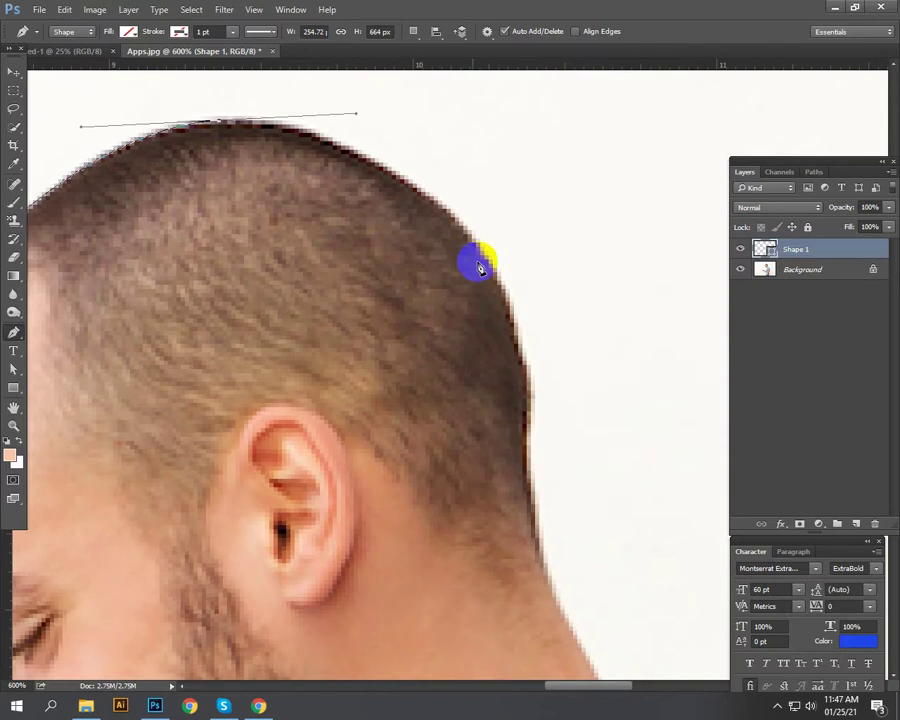
pyautogui.moveTo(490, 266); pyautogui.dragTo(508, 302)
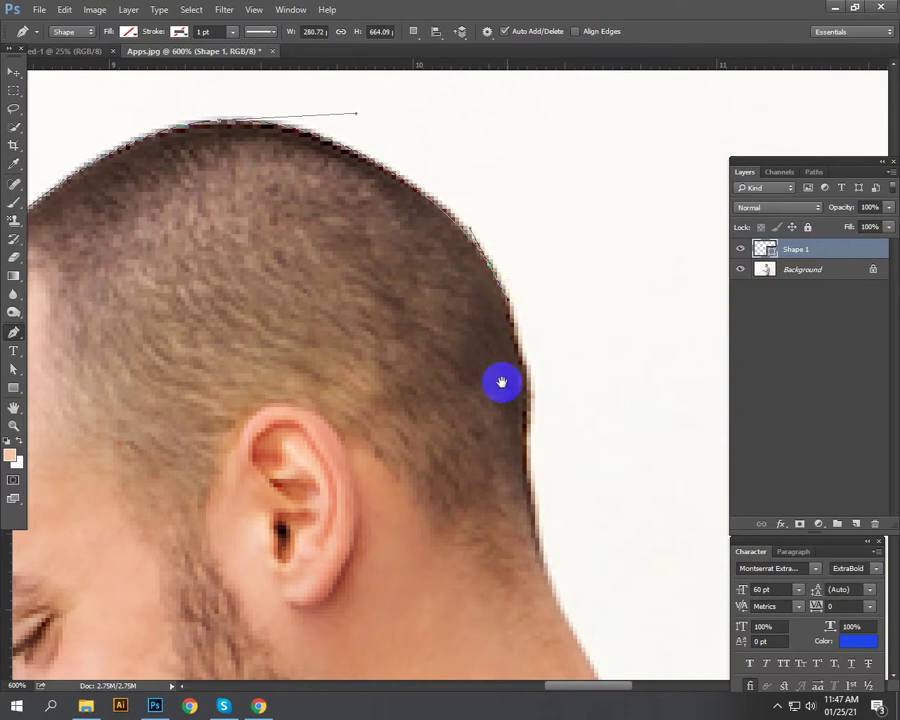
pyautogui.moveTo(502, 382); pyautogui.dragTo(424, 212)
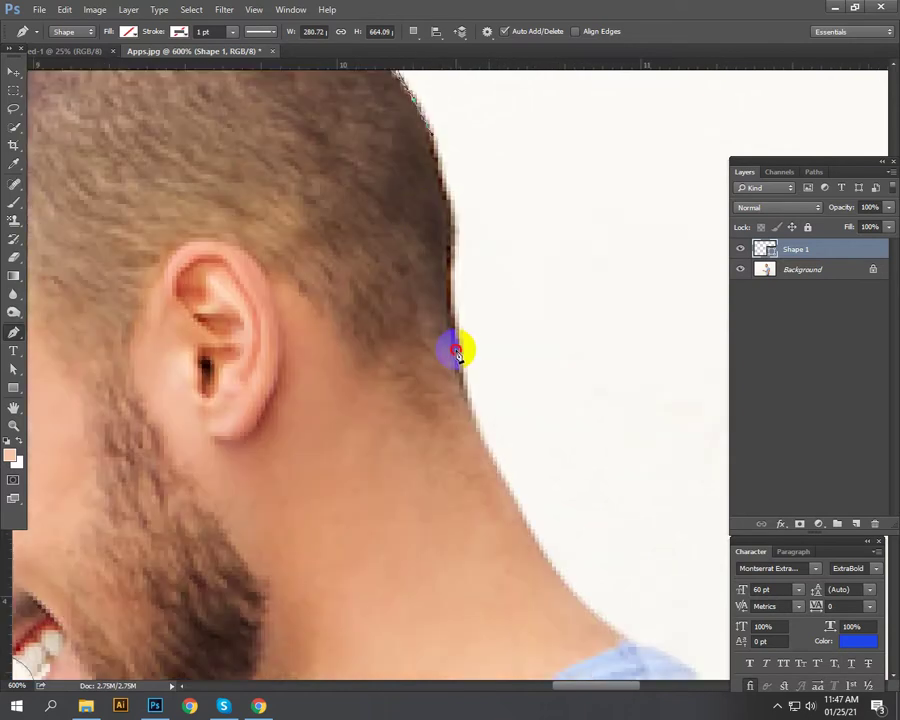
pyautogui.moveTo(456, 352); pyautogui.dragTo(447, 433)
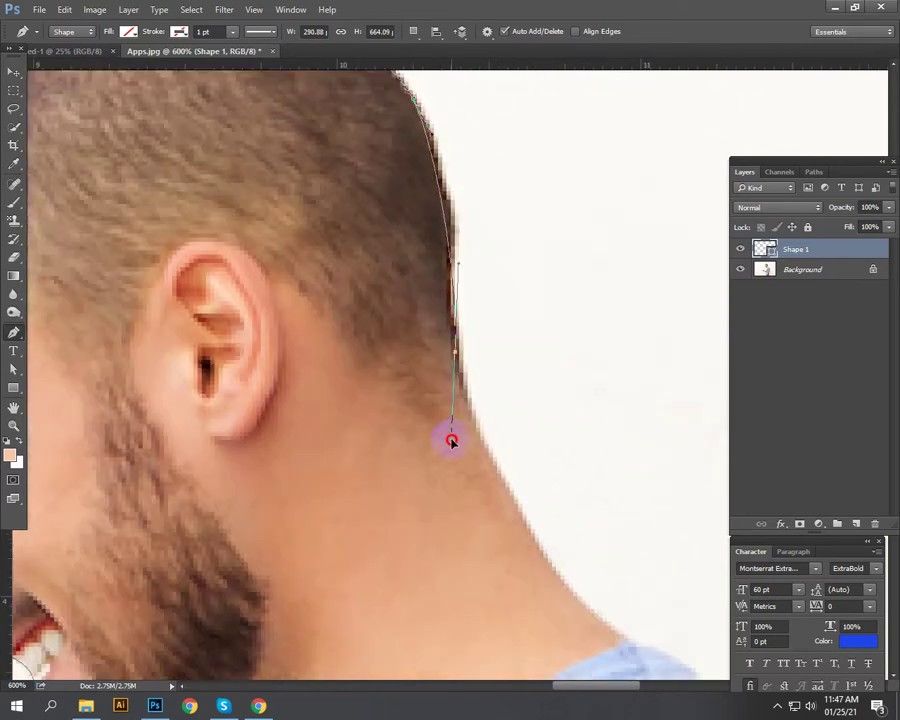
pyautogui.moveTo(452, 559); pyautogui.dragTo(279, 412)
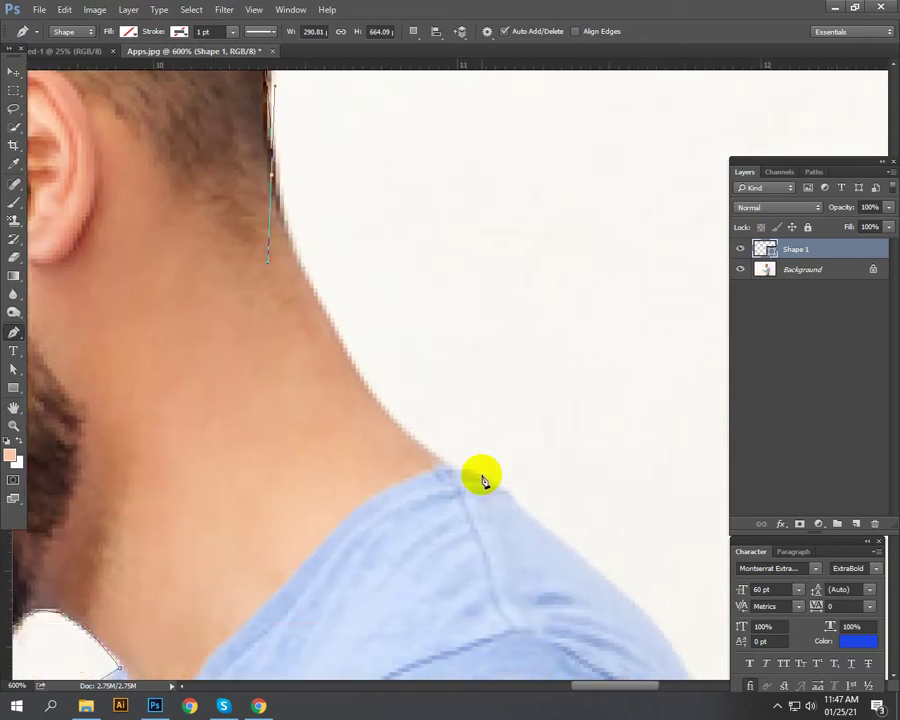
pyautogui.moveTo(469, 471); pyautogui.dragTo(562, 509)
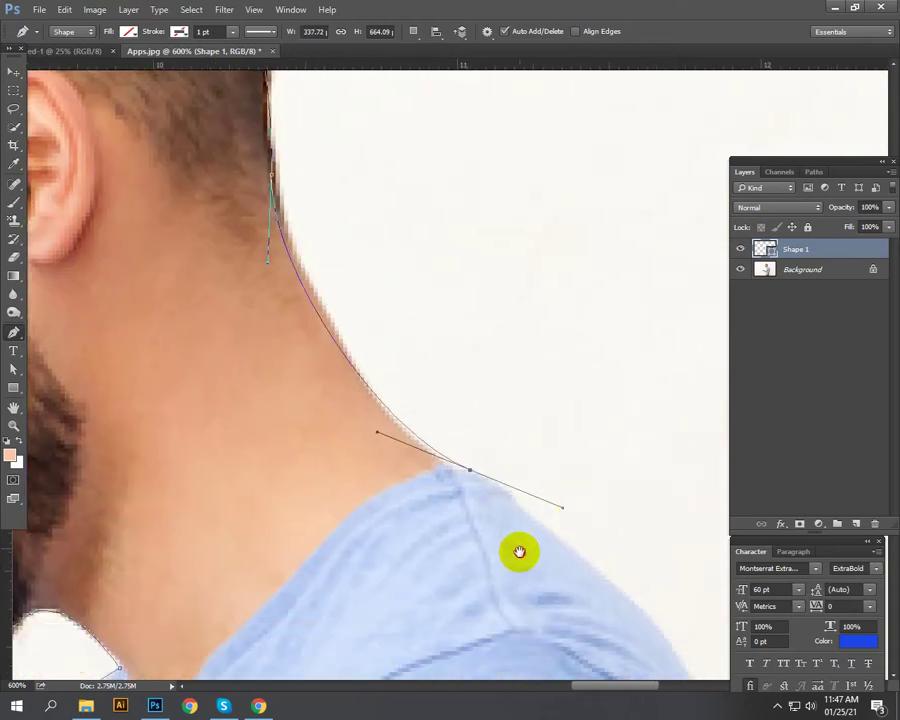
pyautogui.moveTo(516, 546); pyautogui.dragTo(216, 270)
pyautogui.moveTo(429, 452); pyautogui.dragTo(485, 550)
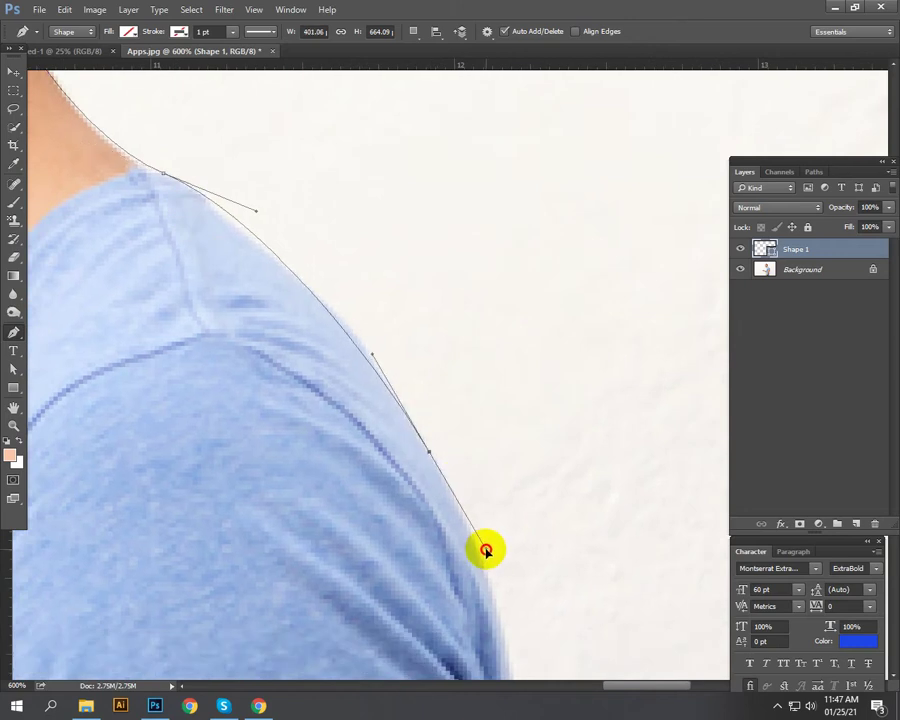
pyautogui.hotkey('ctrl', 'z')
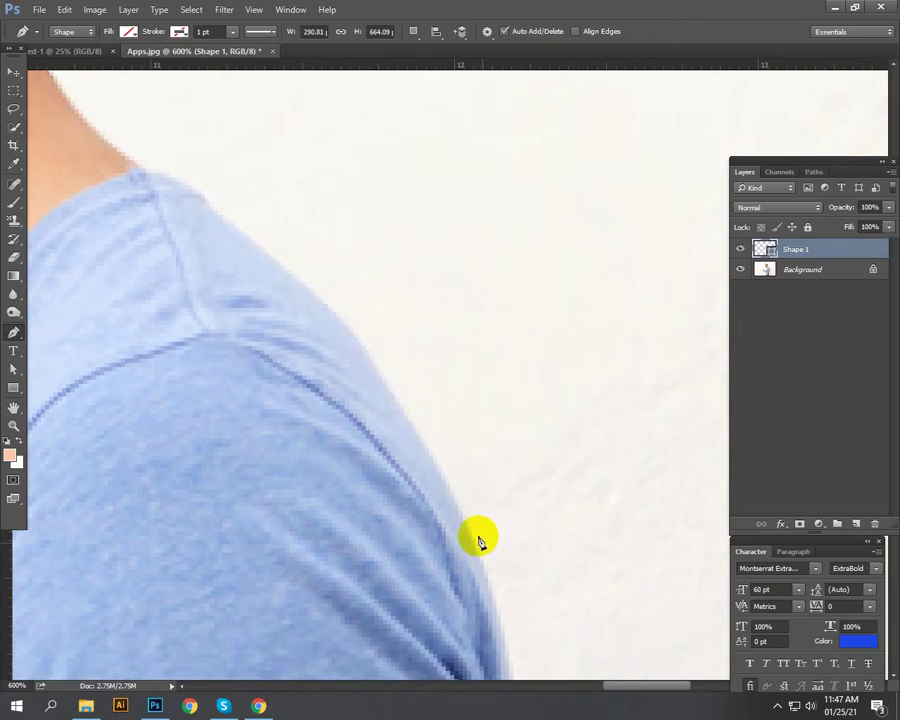
pyautogui.moveTo(200, 305); pyautogui.dragTo(382, 577)
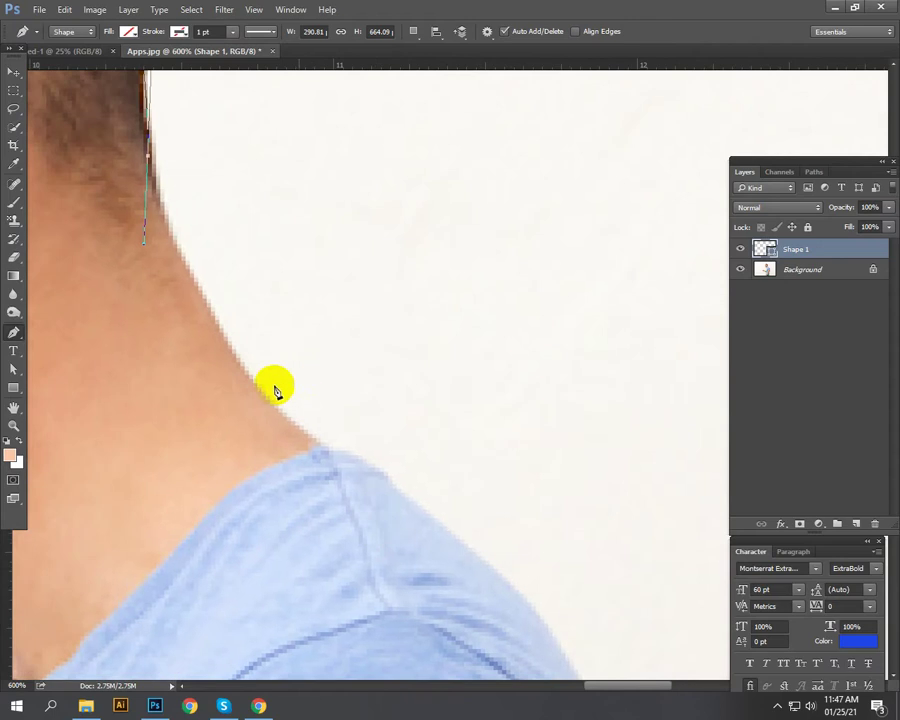
pyautogui.click(228, 340)
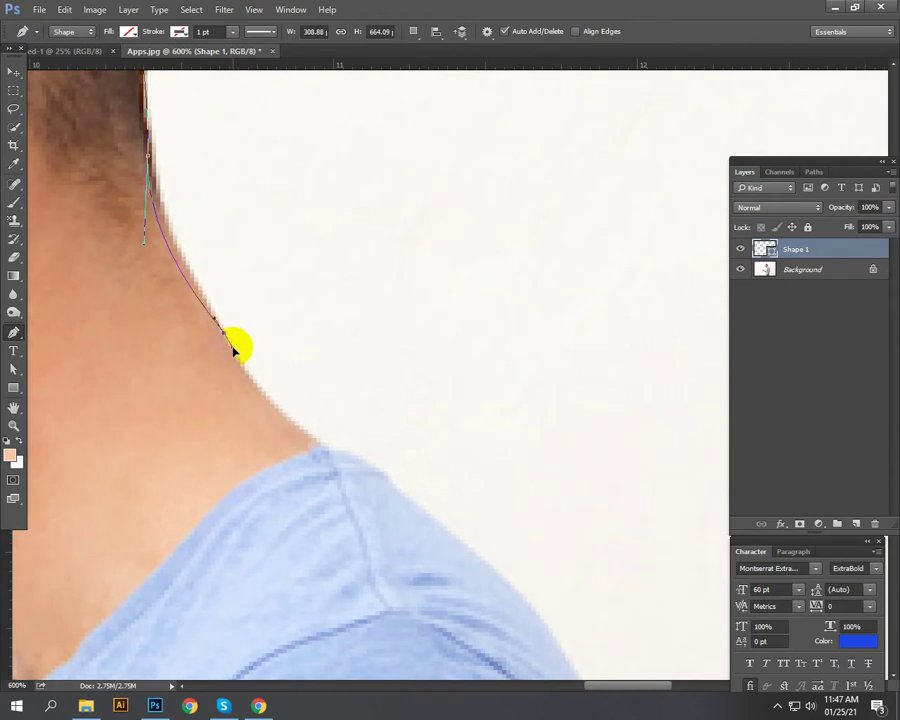
pyautogui.hotkey('ctrl', 'z')
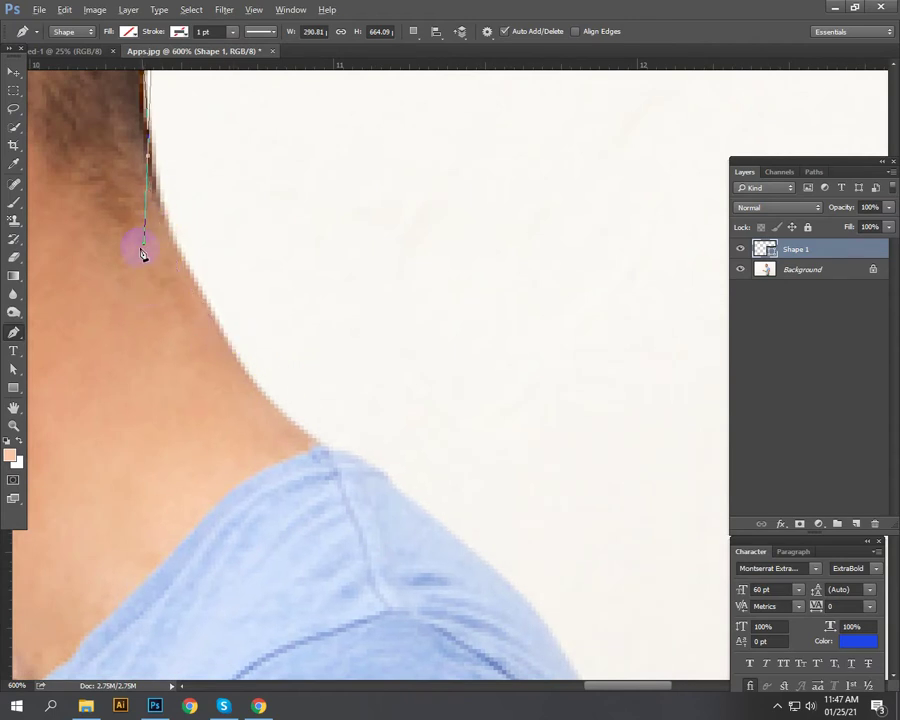
# Step: Redirect the curve handle at the nape along the skin edge and trace down the neck to the shirt collar
pyautogui.moveTo(154, 246); pyautogui.dragTo(168, 246)
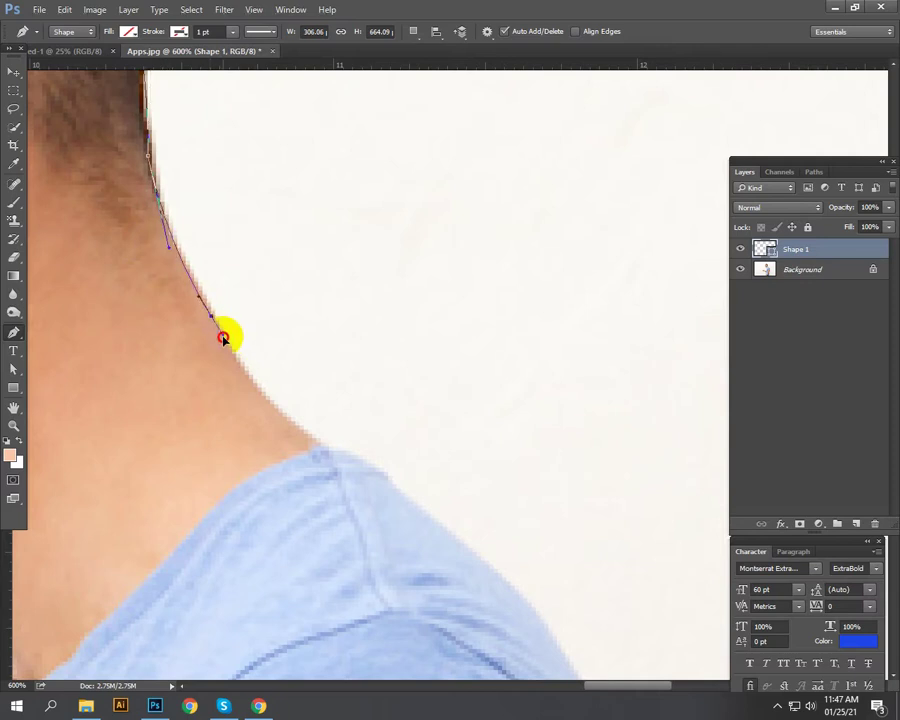
pyautogui.moveTo(194, 361); pyautogui.dragTo(122, 292)
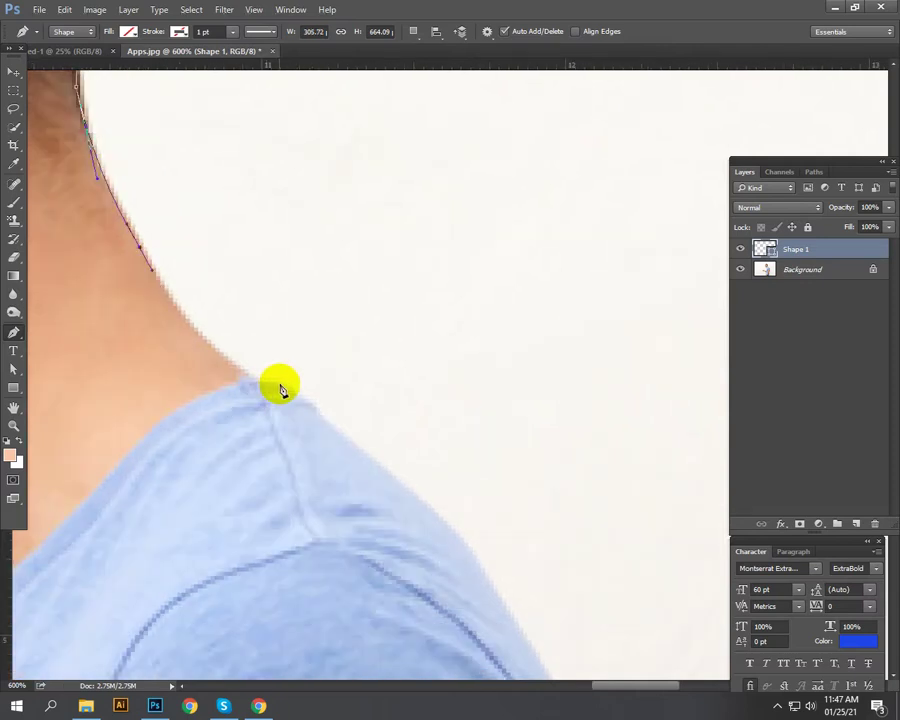
pyautogui.moveTo(279, 386); pyautogui.dragTo(370, 430)
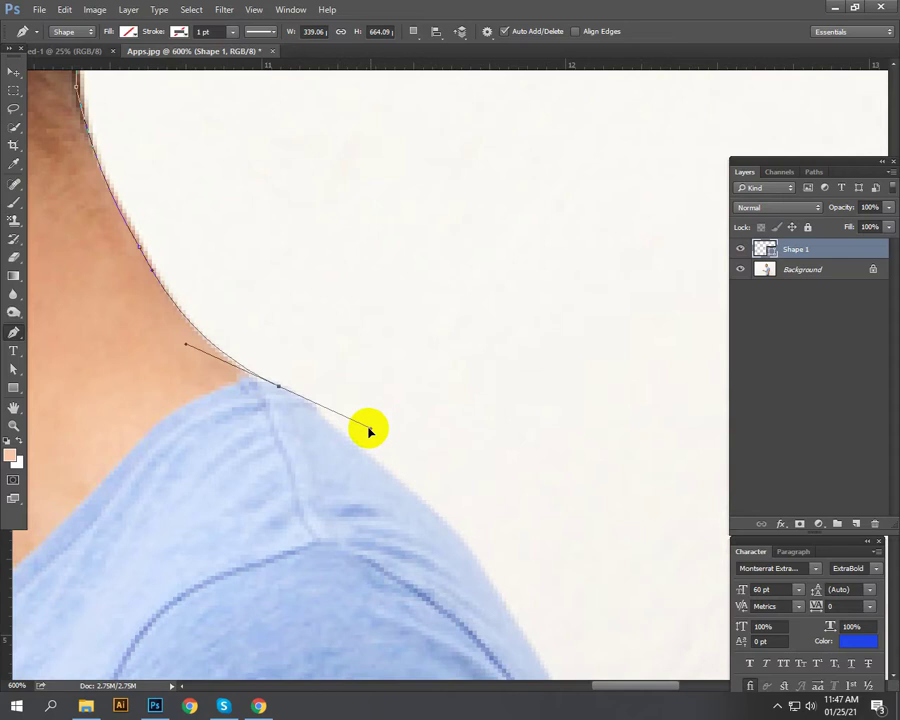
# Step: Trace along the back of the shoulder with short curved segments, angling the collar point's outgoing handle down along the shirt edge
pyautogui.scroll(-5, 190, 320)
pyautogui.hscroll(5, 190, 320)
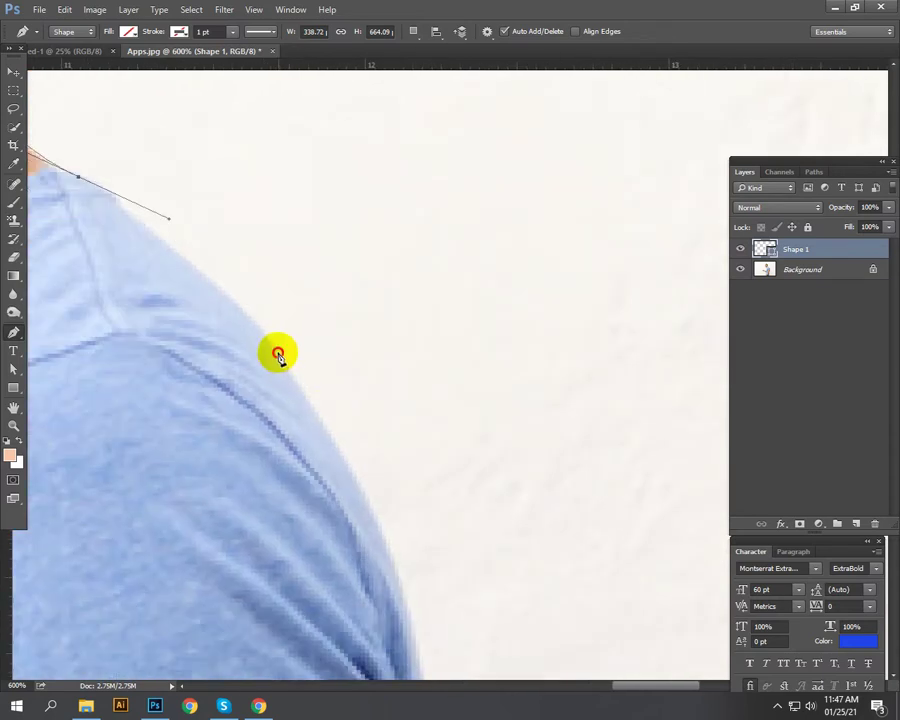
pyautogui.moveTo(278, 355); pyautogui.dragTo(345, 423)
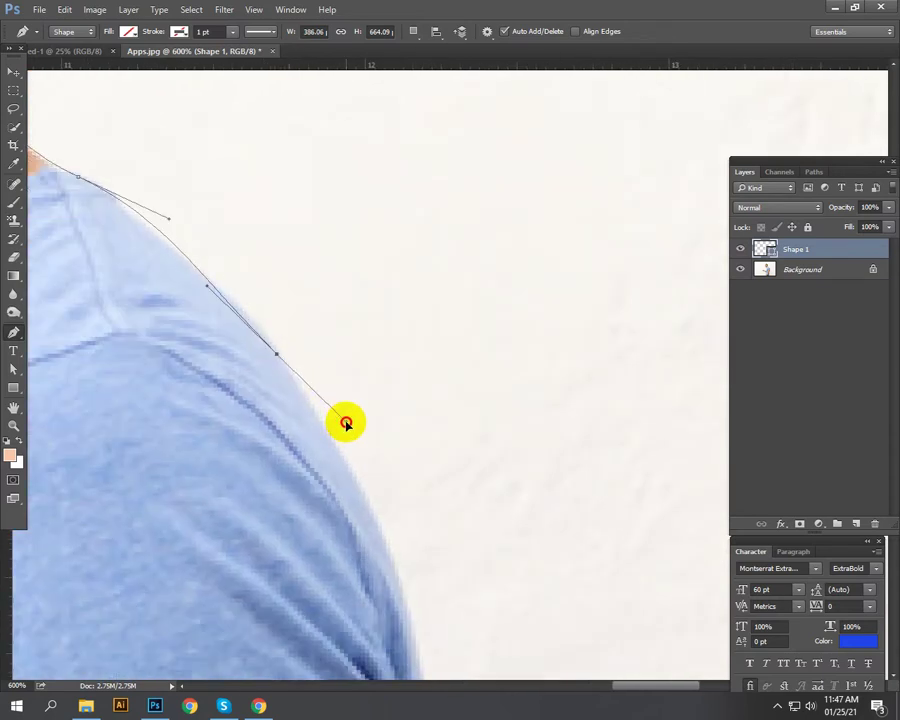
pyautogui.hotkey('ctrl', 'z')
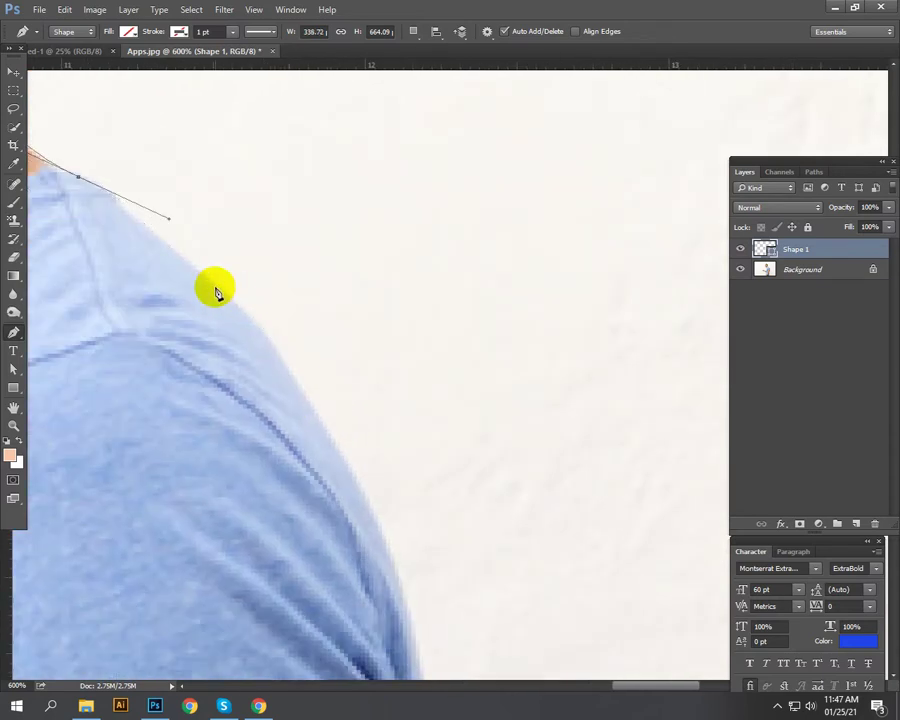
pyautogui.moveTo(169, 219); pyautogui.dragTo(164, 229)
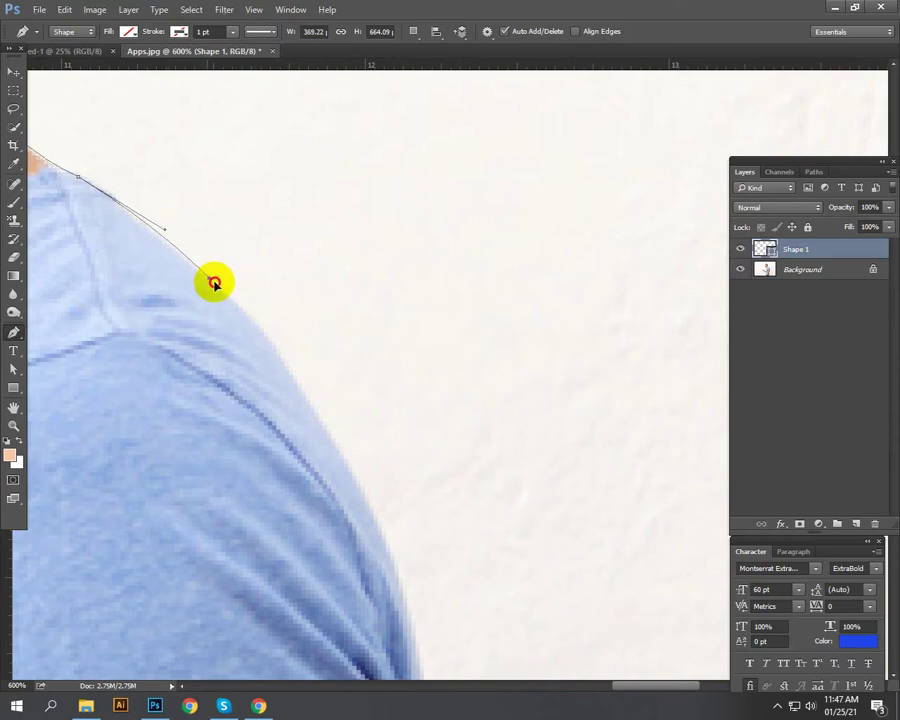
pyautogui.moveTo(209, 277); pyautogui.dragTo(232, 298)
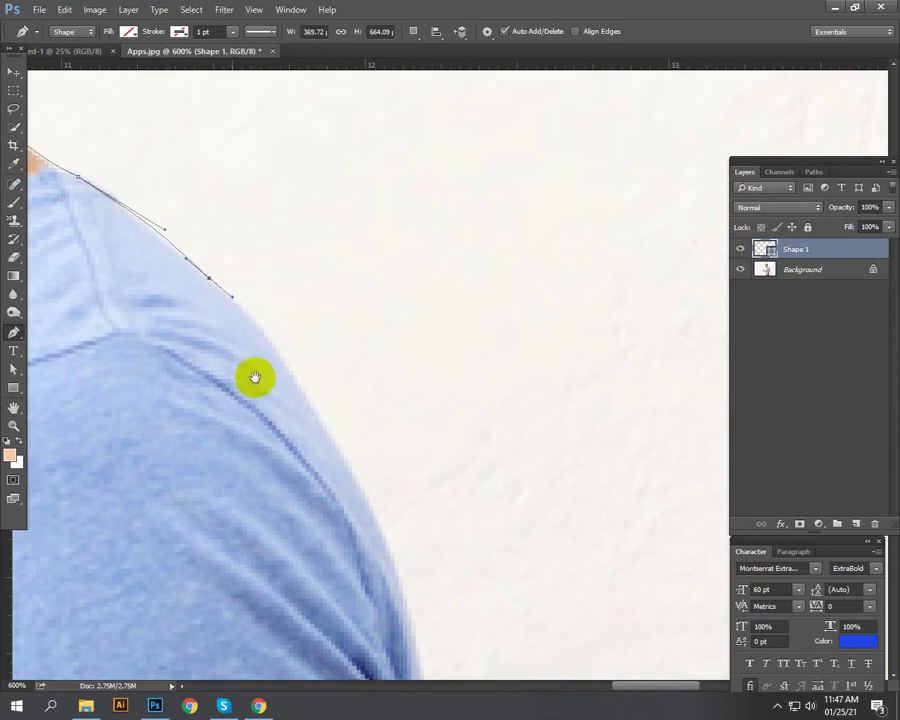
pyautogui.moveTo(255, 377); pyautogui.dragTo(163, 216)
pyautogui.moveTo(254, 304); pyautogui.dragTo(288, 357)
# Step: Trace the outer edge of the sleeve down to the corner of its hem
pyautogui.moveTo(298, 450); pyautogui.dragTo(219, 218)
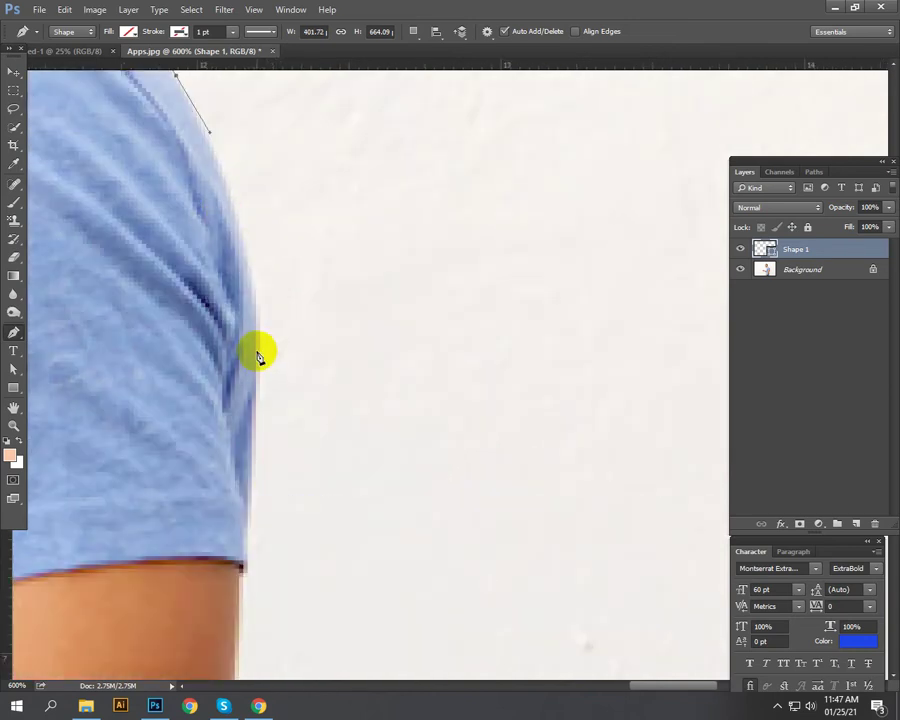
pyautogui.moveTo(256, 352); pyautogui.dragTo(326, 242)
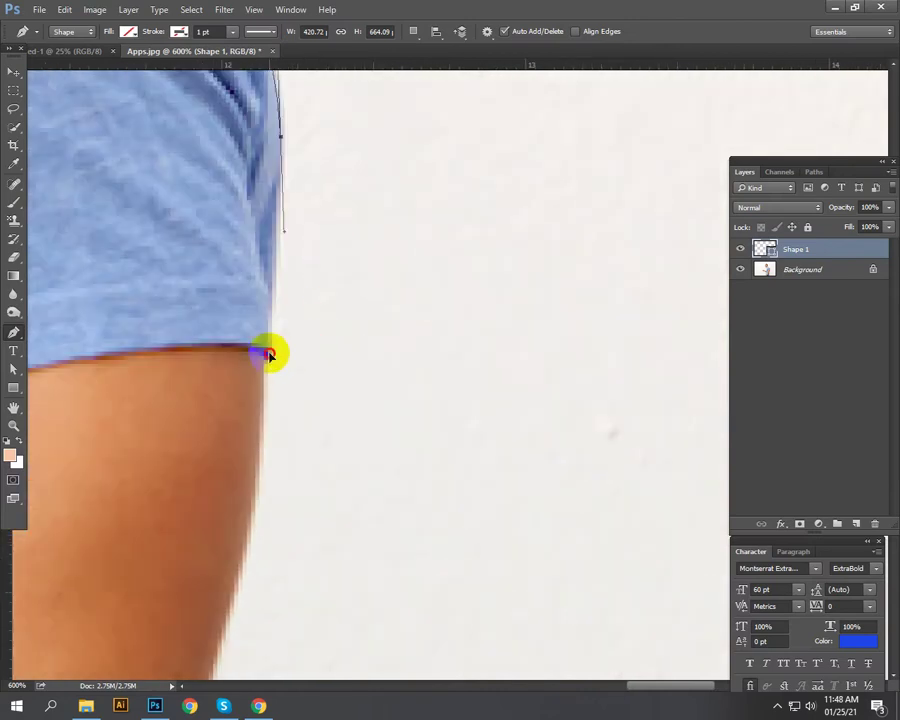
pyautogui.moveTo(269, 354); pyautogui.dragTo(269, 362)
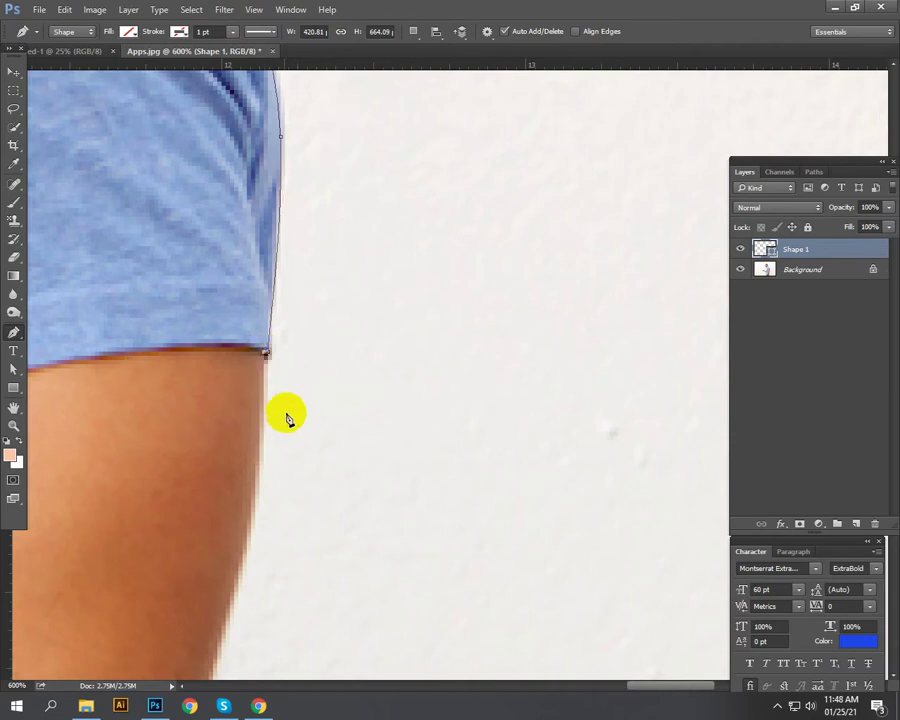
# Step: Trace the back of the bare upper arm from the sleeve hem down to the elbow with curved segments
pyautogui.scroll(-5, 281, 229)
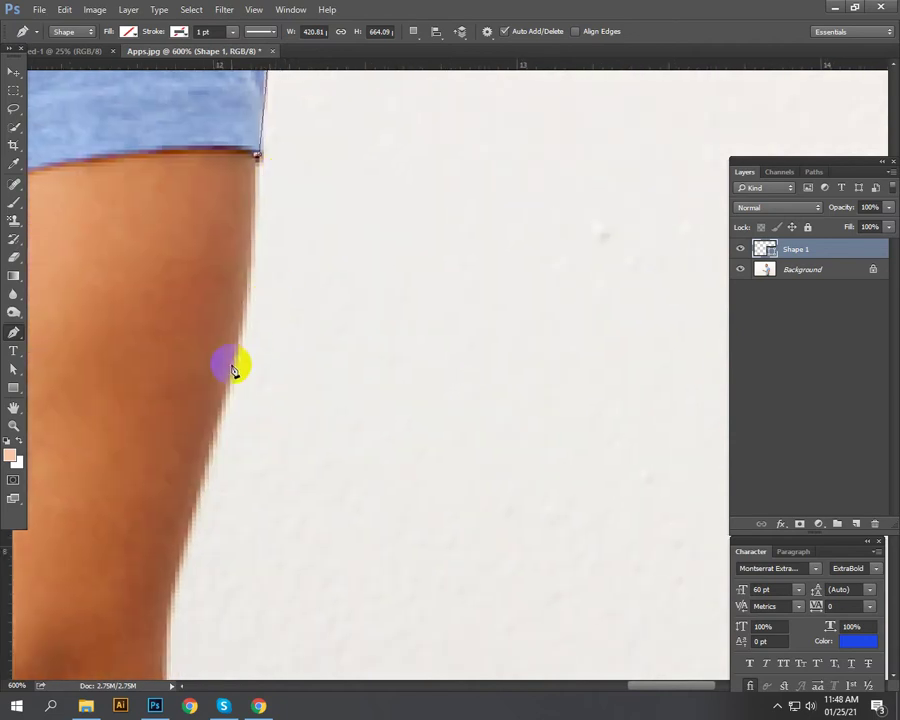
pyautogui.click(235, 363)
pyautogui.click(220, 415)
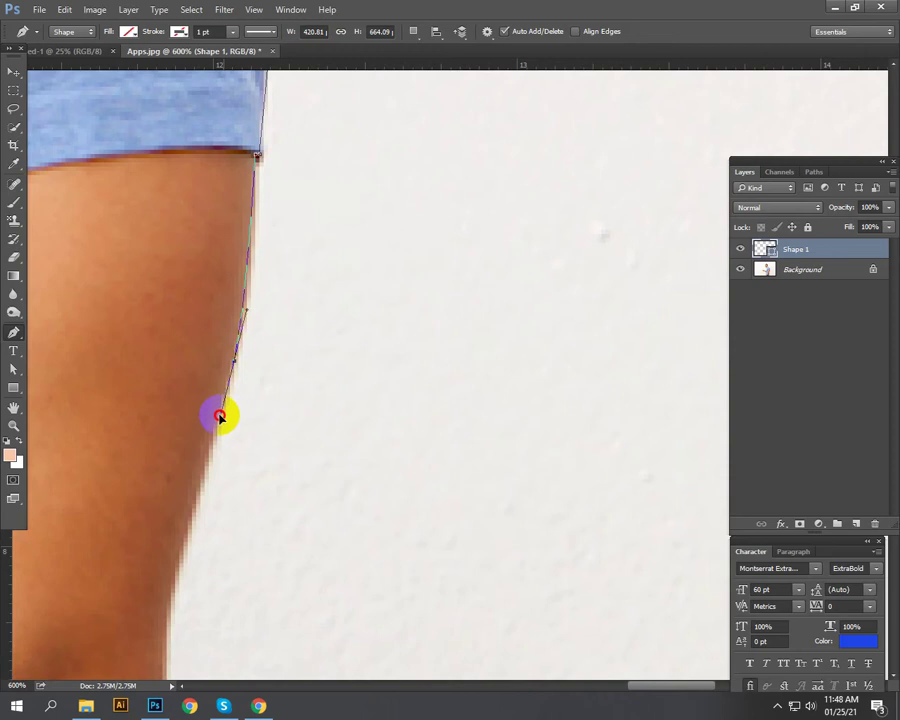
pyautogui.scroll(-7, 292, 312)
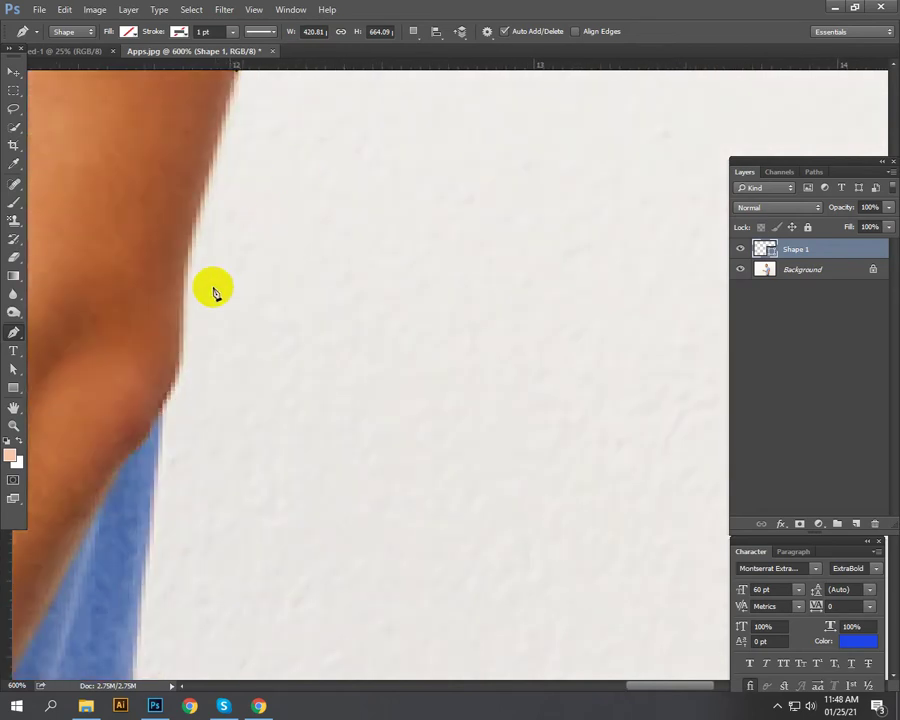
pyautogui.moveTo(182, 335); pyautogui.dragTo(195, 406)
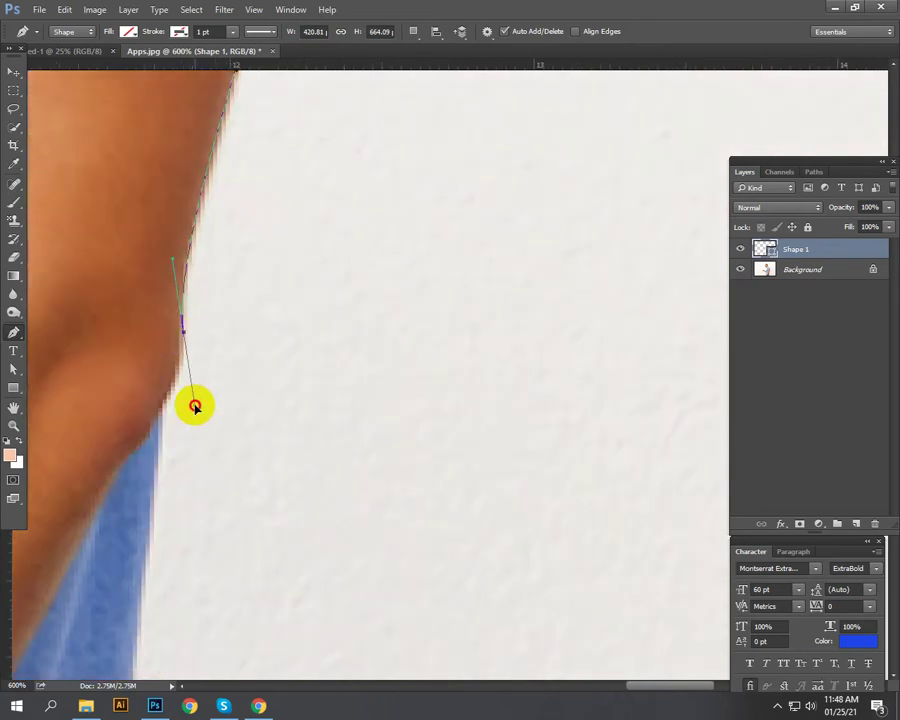
# Step: Shorten the outgoing curve handle at the elbow and trace around it to where the arm meets the shirt
pyautogui.moveTo(301, 273); pyautogui.dragTo(349, 98)
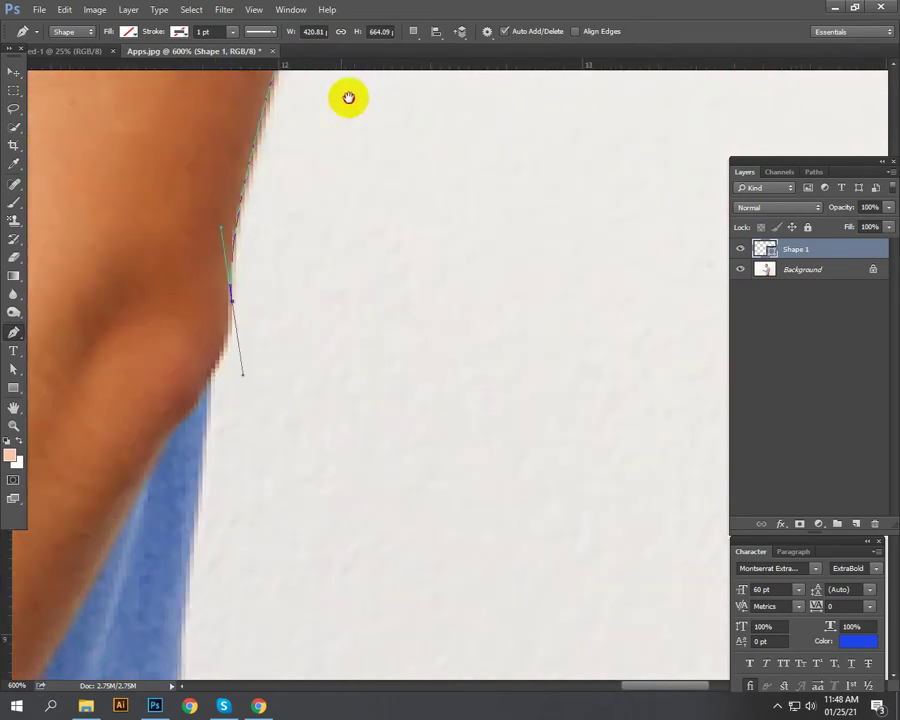
pyautogui.moveTo(291, 308); pyautogui.dragTo(386, 233)
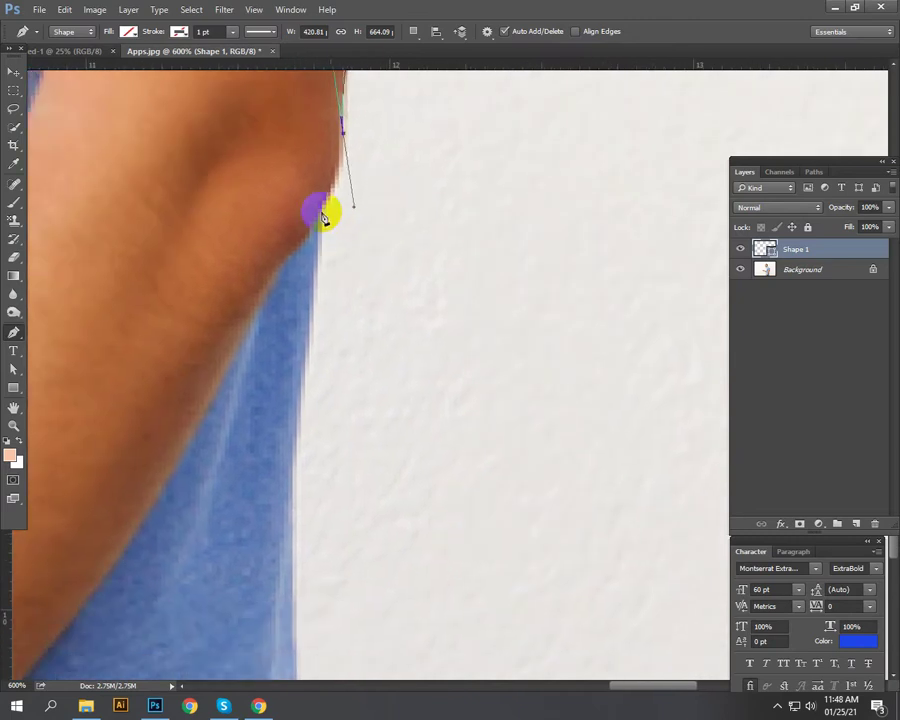
pyautogui.hotkey('ctrl', 'z')
pyautogui.moveTo(355, 208); pyautogui.dragTo(343, 154)
pyautogui.moveTo(319, 222); pyautogui.dragTo(321, 233)
# Step: Trace the back edge of the shirt from below the elbow down to the photo's bottom edge, ending in a corner point
pyautogui.moveTo(391, 405); pyautogui.dragTo(384, 210)
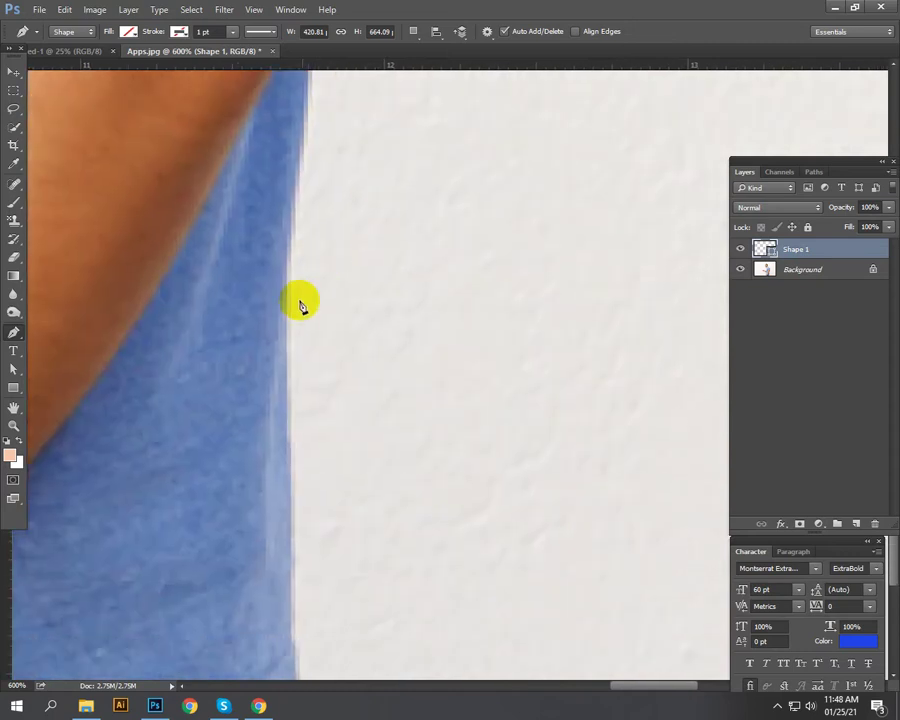
pyautogui.moveTo(287, 307); pyautogui.dragTo(287, 354)
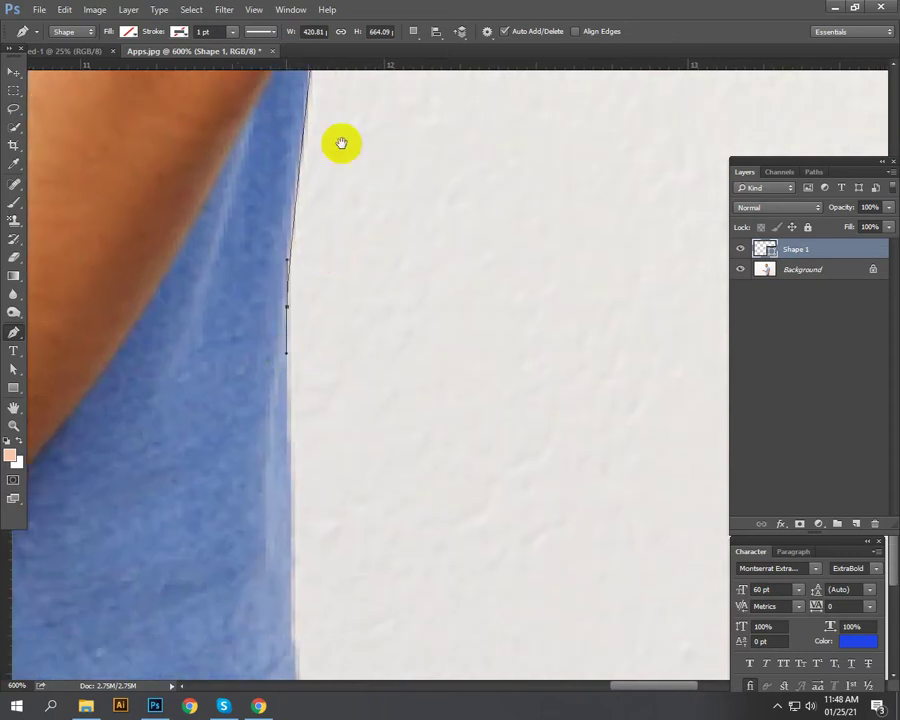
pyautogui.moveTo(341, 143); pyautogui.dragTo(309, 129)
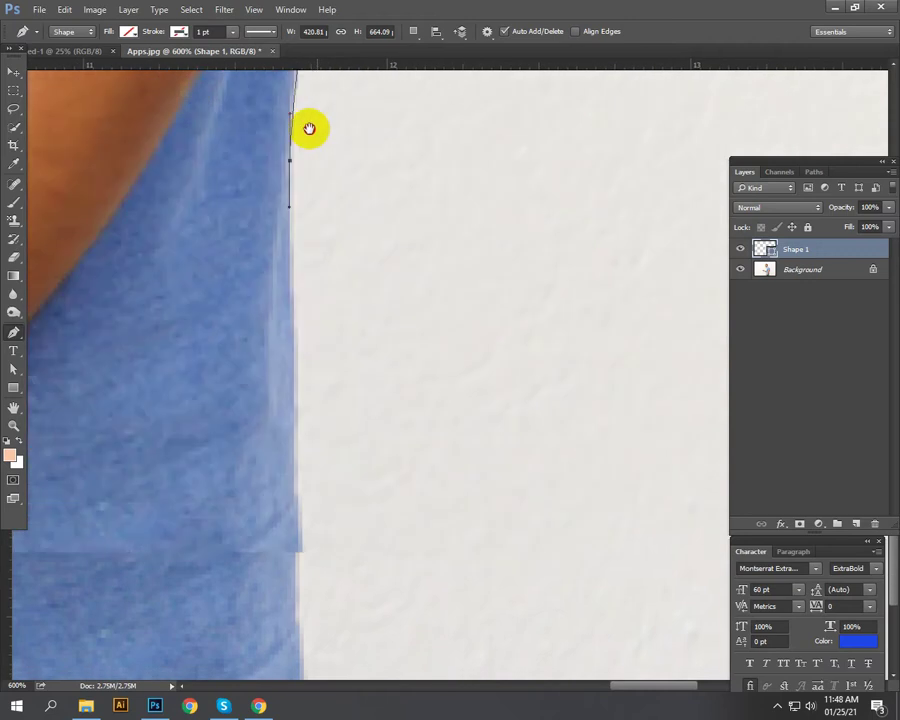
pyautogui.scroll(-3, 316, 250)
pyautogui.moveTo(296, 478)
pyautogui.mouseDown()
pyautogui.moveTo(298, 500)
pyautogui.moveTo(297, 487)
pyautogui.moveTo(269, 540)
pyautogui.moveTo(270, 525)
pyautogui.moveTo(526, 555)
pyautogui.moveTo(620, 556)
pyautogui.mouseUp()
pyautogui.keyDown('alt'); pyautogui.click(296, 476); pyautogui.keyUp('alt')
# Step: Close the outline along the photo's bottom edge at its starting point beside the hand and pocket
pyautogui.moveTo(187, 559); pyautogui.dragTo(523, 581)
pyautogui.moveTo(307, 568); pyautogui.dragTo(470, 580)
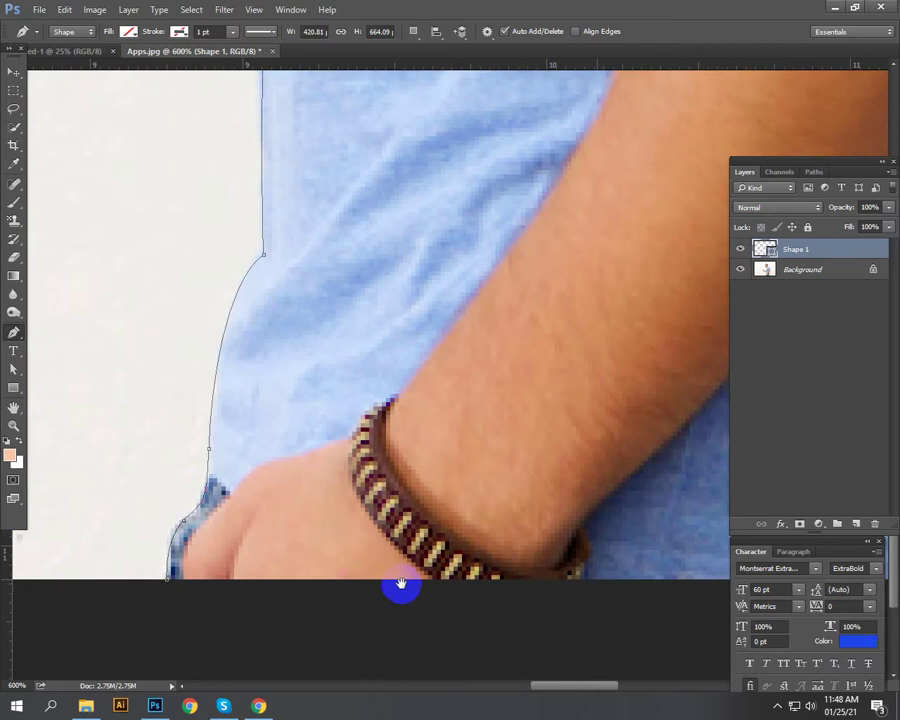
pyautogui.click(170, 582)
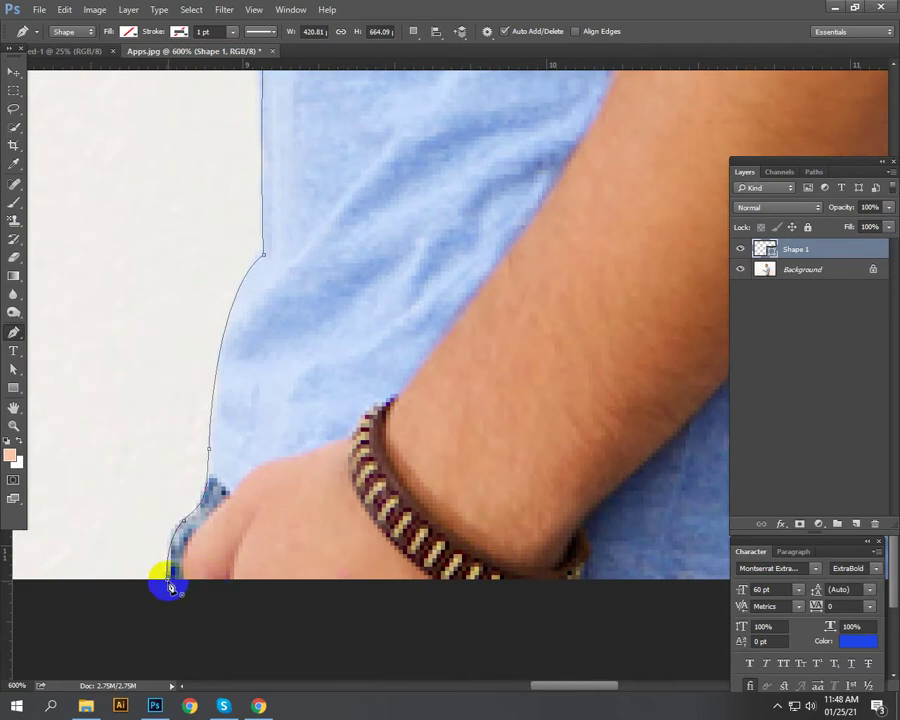
# Step: Finish the closed outline around the man and convert it into a selection
pyautogui.click(170, 582)
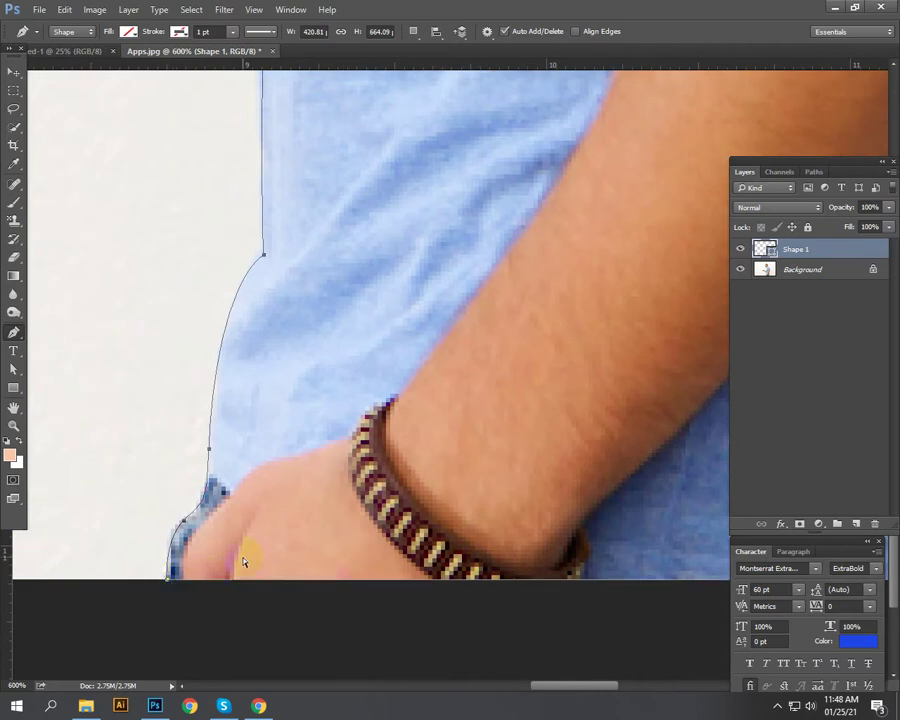
pyautogui.hotkey('ctrl', '-')
pyautogui.hotkey('ctrl', '-')
pyautogui.hotkey('ctrl', '-')
pyautogui.hotkey('ctrl', '-')
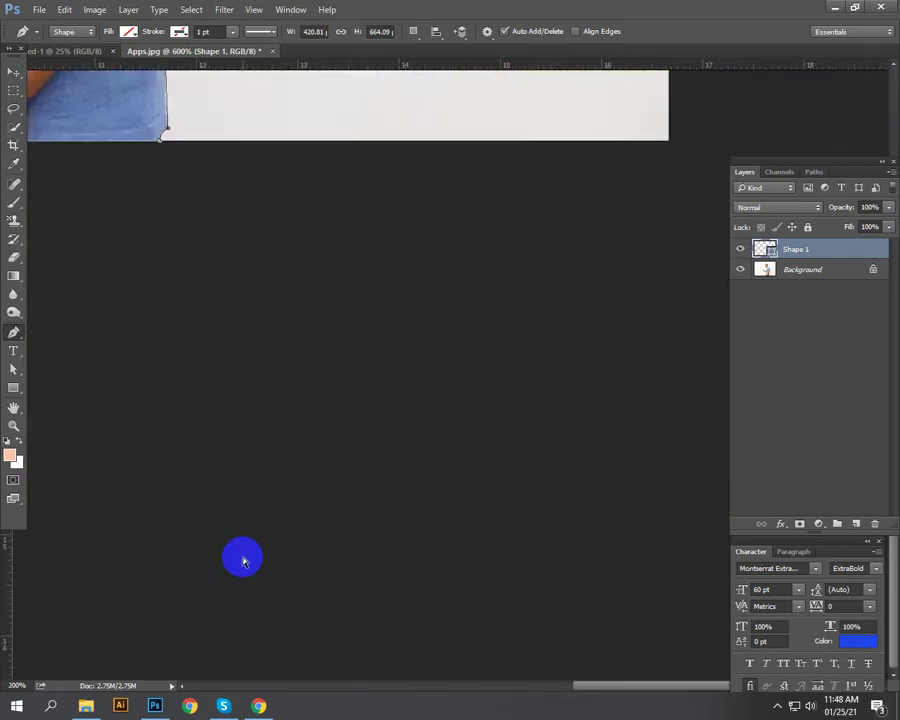
pyautogui.moveTo(243, 561); pyautogui.dragTo(243, 561)
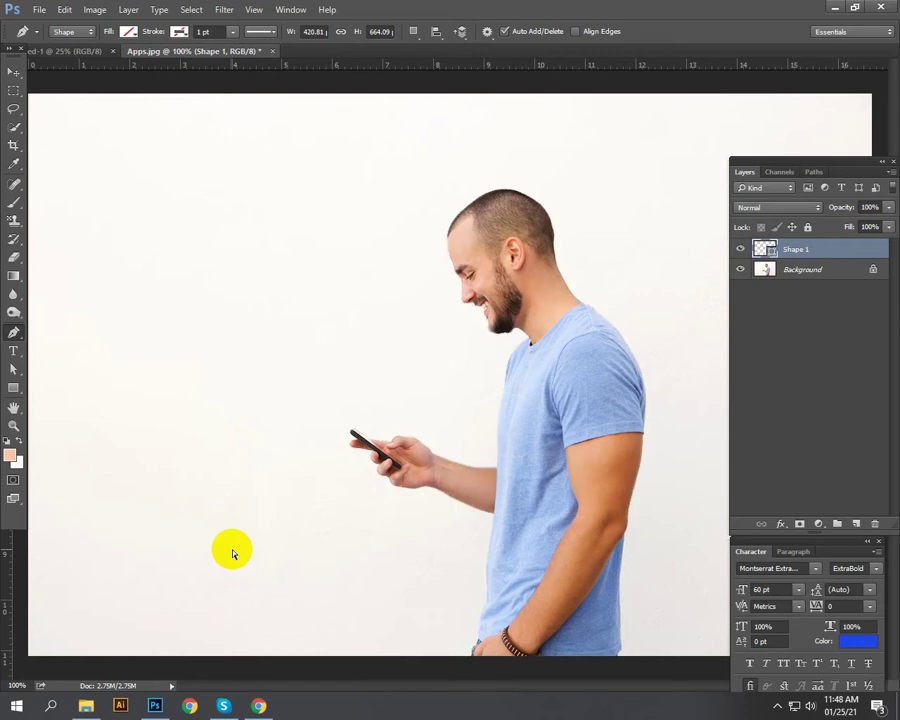
pyautogui.hotkey('ctrl', 'Return')
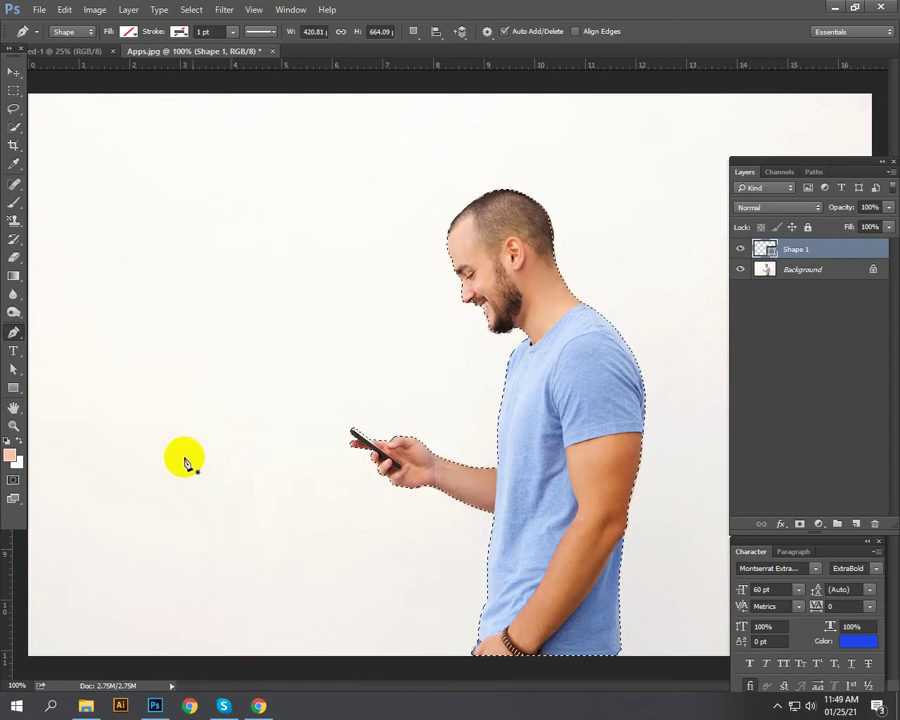
# Step: Unlock the photo's Background layer and move the selected man into the new blank document
pyautogui.click(810, 228)
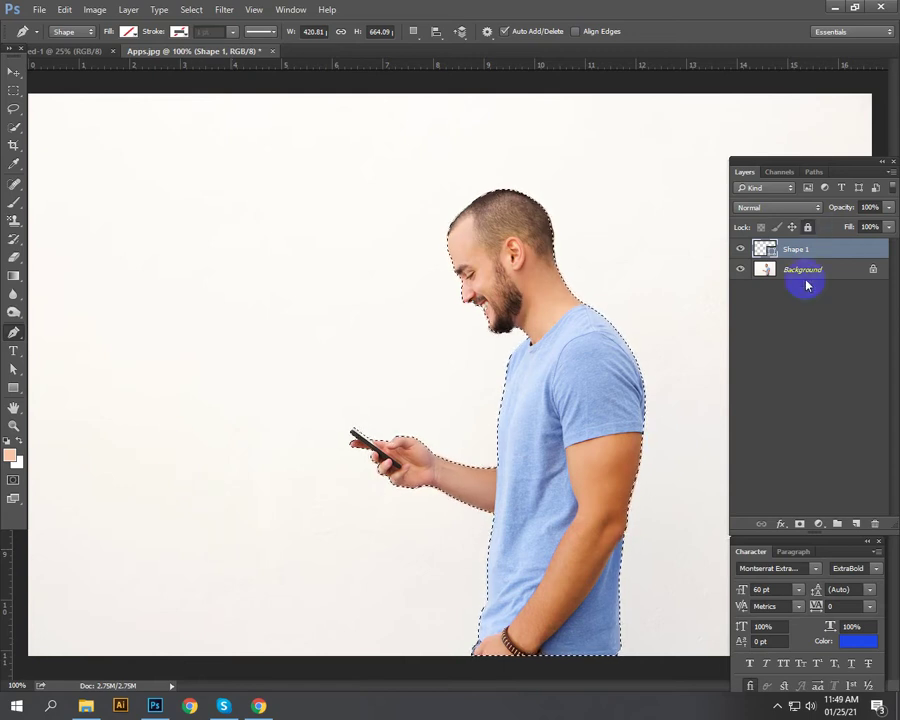
pyautogui.click(831, 279)
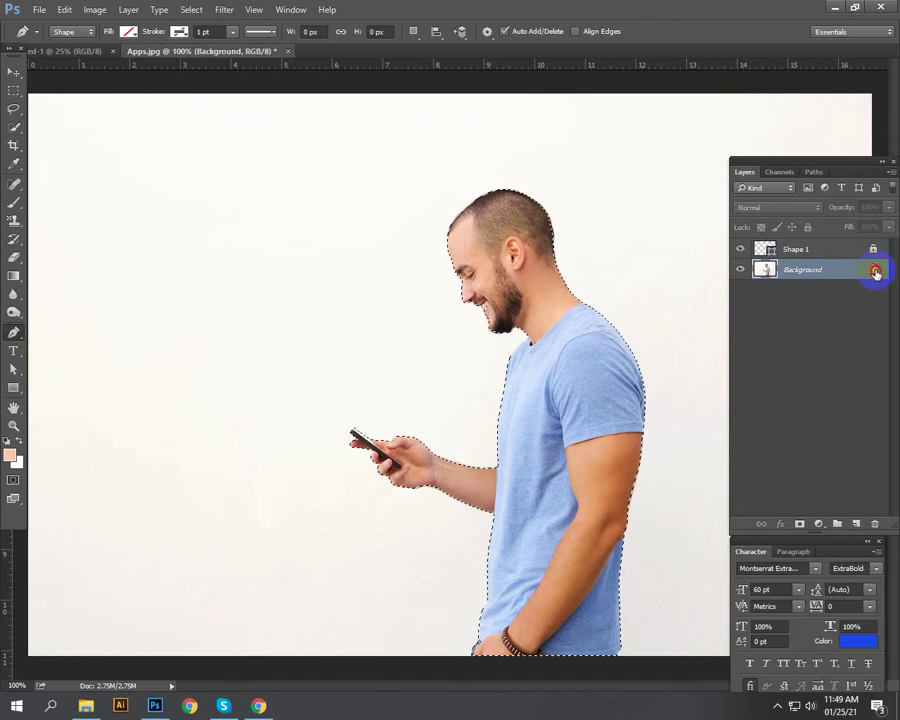
pyautogui.click(873, 269)
pyautogui.click(13, 73)
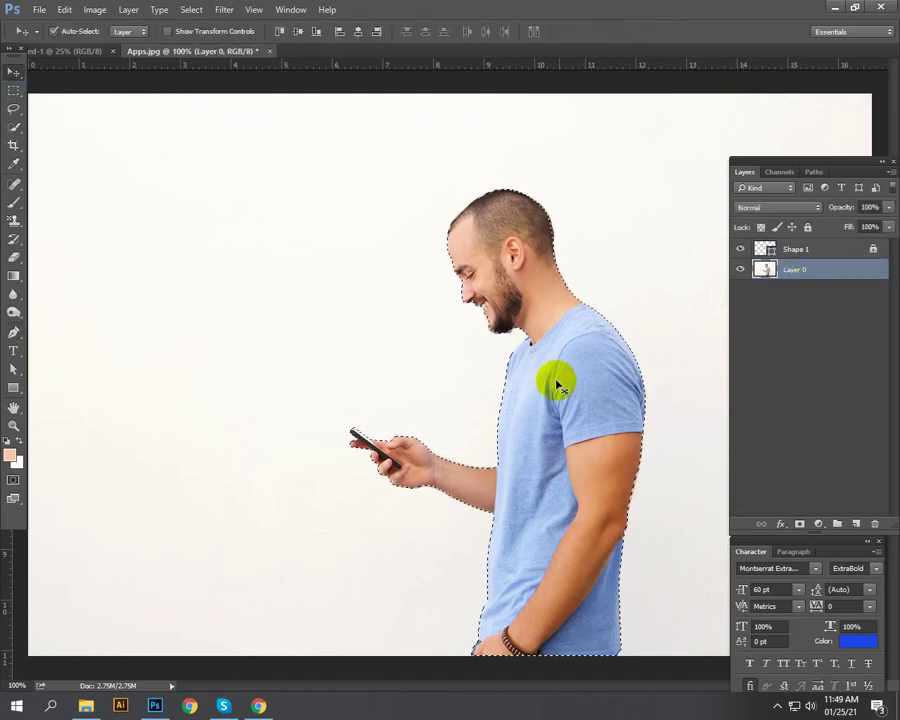
pyautogui.moveTo(557, 383); pyautogui.dragTo(494, 426)
# Step: Scale the man to about 314% and centre him horizontally against the canvas's bottom edge
pyautogui.hotkey('ctrl', 't')
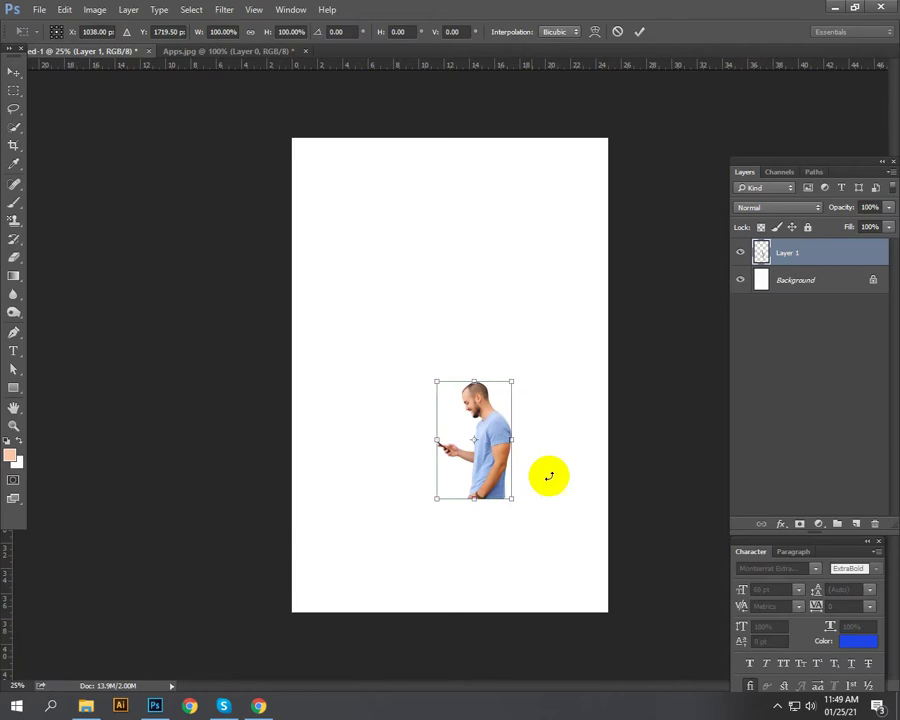
pyautogui.moveTo(511, 499); pyautogui.dragTo(624, 582)
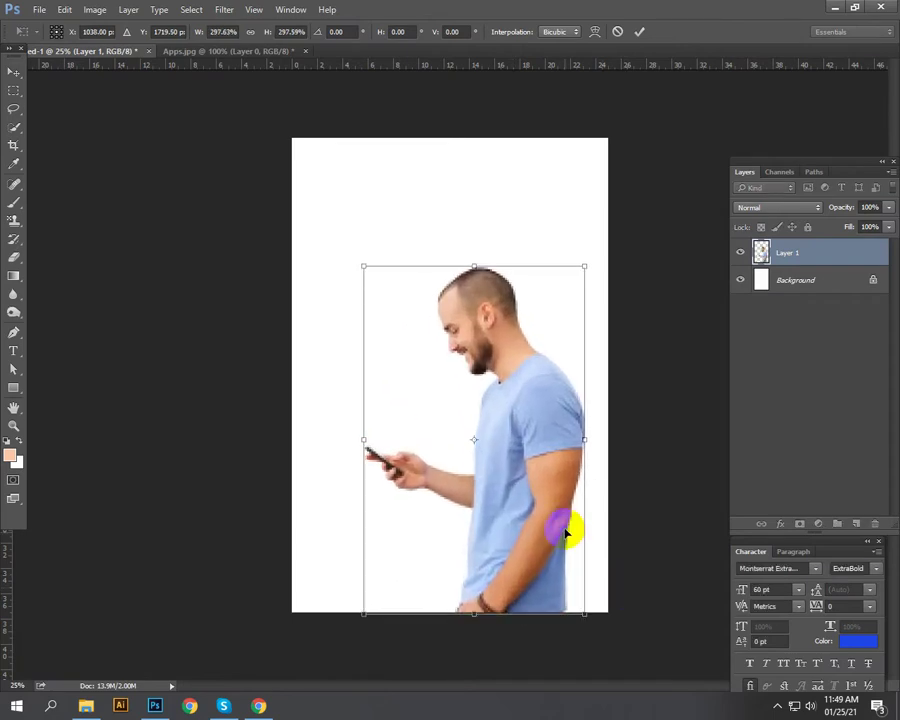
pyautogui.moveTo(552, 520)
pyautogui.mouseDown()
pyautogui.moveTo(523, 523)
pyautogui.moveTo(539, 522)
pyautogui.mouseUp()
pyautogui.moveTo(539, 523); pyautogui.dragTo(539, 523)
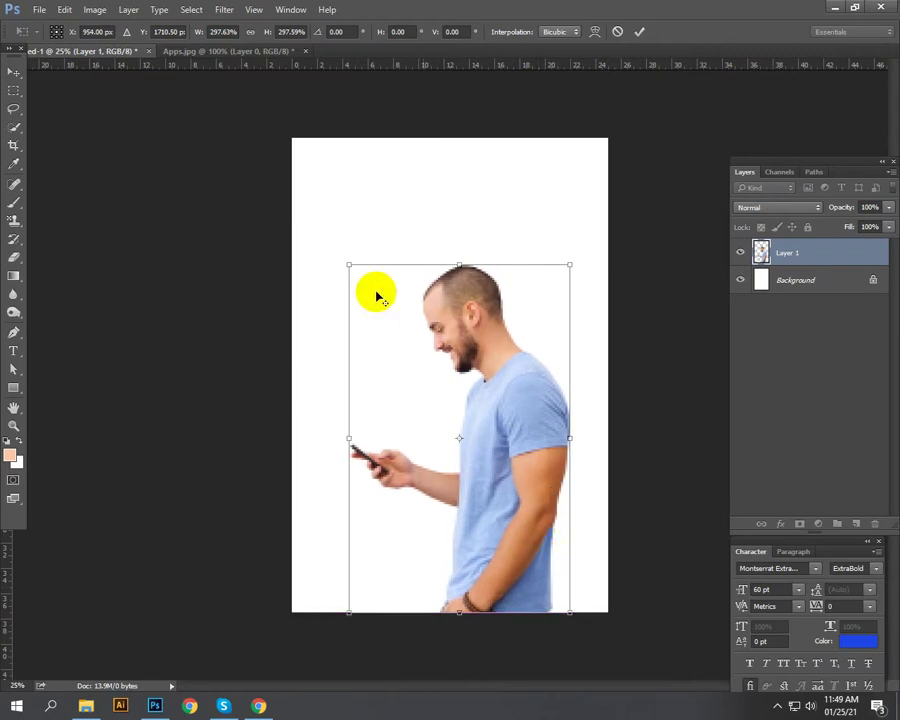
pyautogui.moveTo(347, 262); pyautogui.dragTo(337, 247)
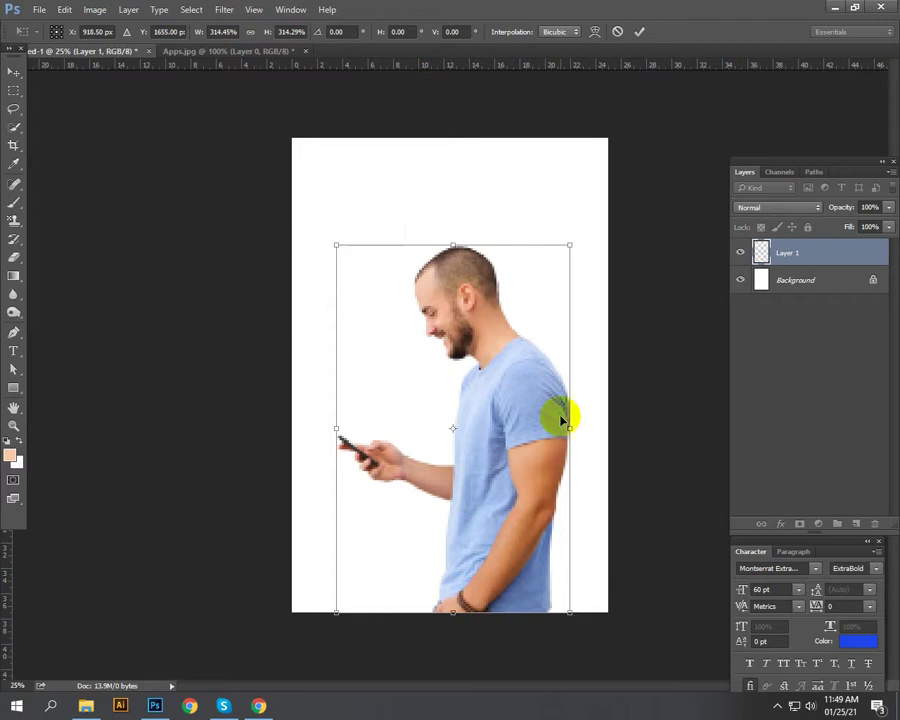
pyautogui.moveTo(524, 408)
pyautogui.mouseDown()
pyautogui.moveTo(512, 404)
pyautogui.moveTo(521, 405)
pyautogui.mouseUp()
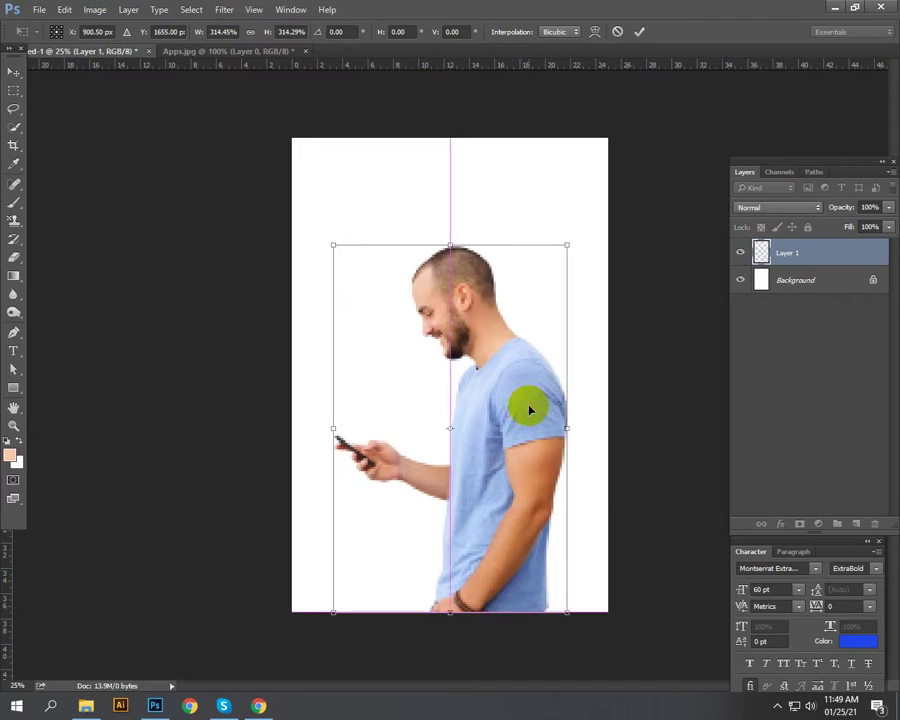
pyautogui.press('Return')
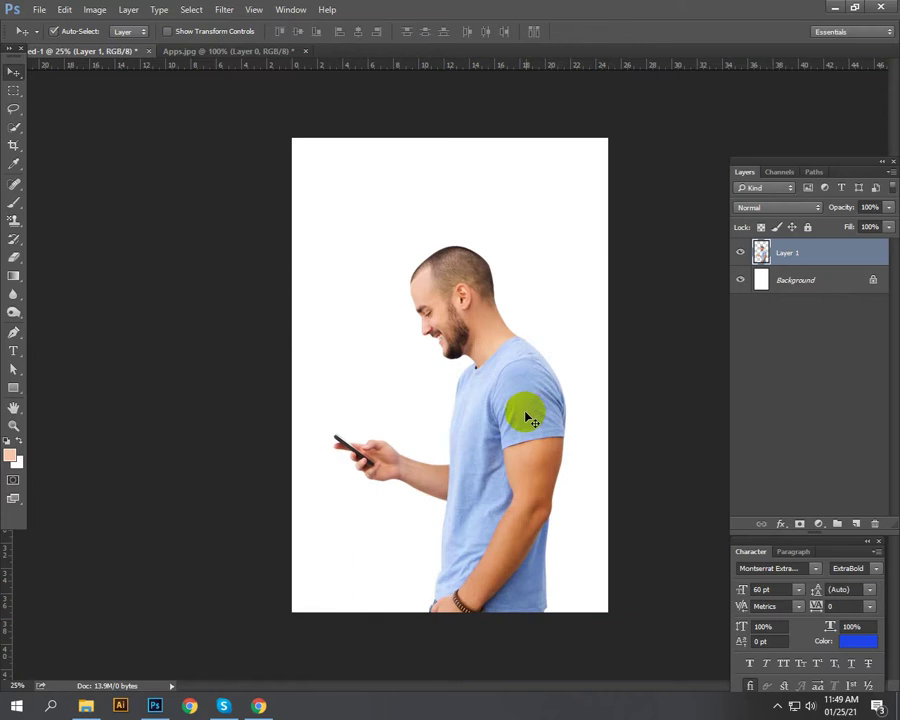
# Step: Place the maxresdefault landscape image from the Downloads folder into the design
pyautogui.click(88, 708)
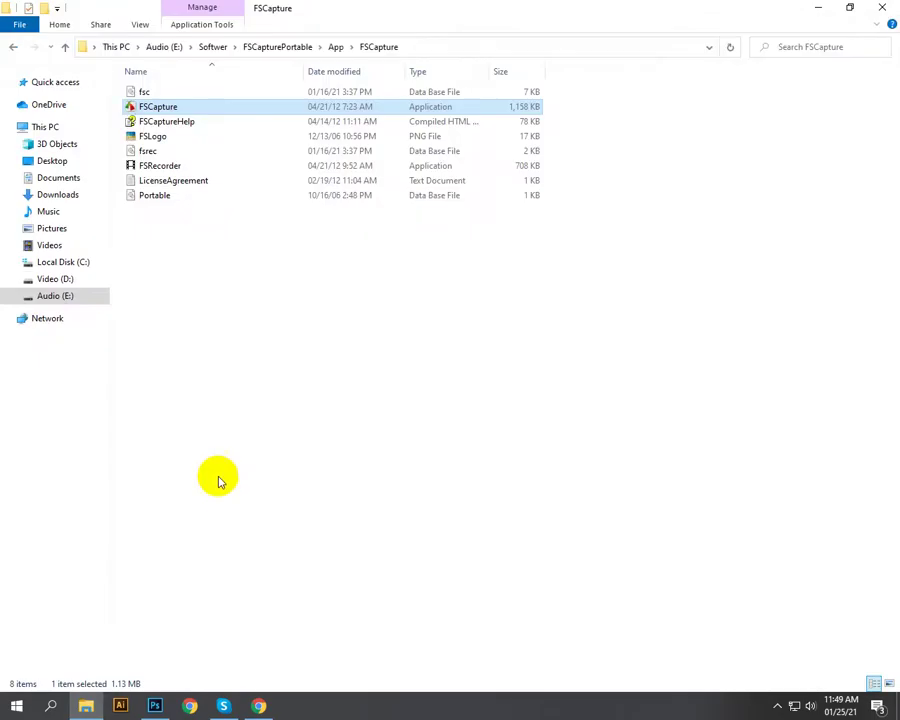
pyautogui.click(58, 196)
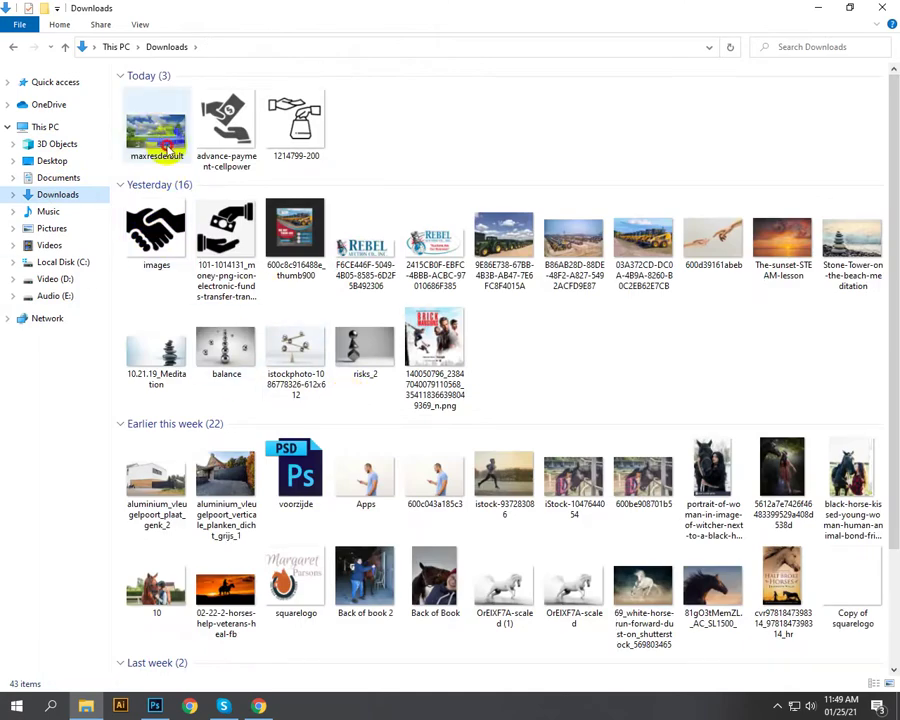
pyautogui.moveTo(156, 154); pyautogui.dragTo(410, 444)
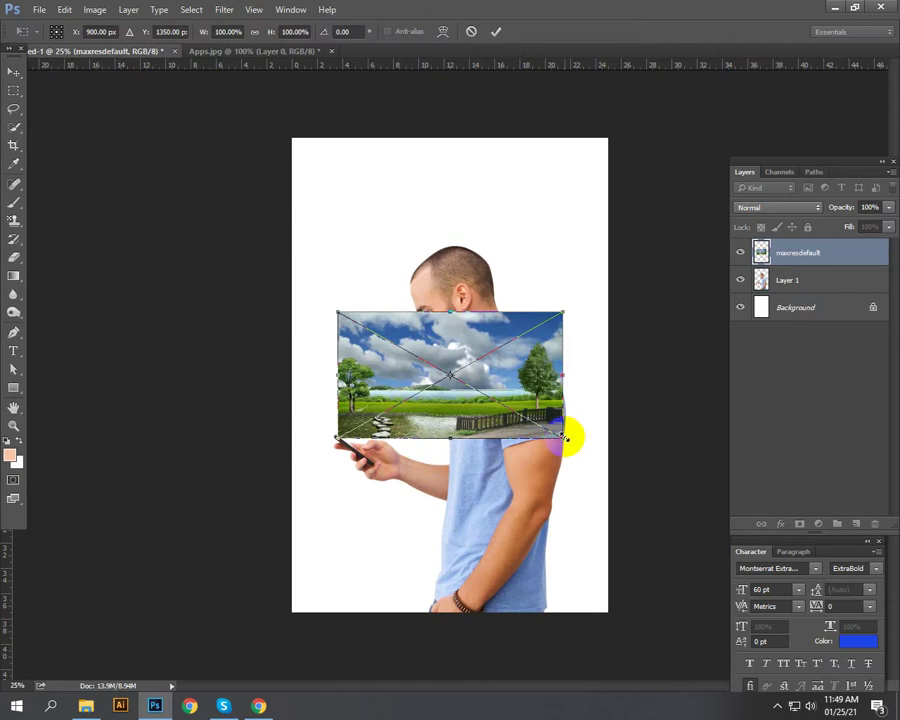
# Step: Enlarge the placed landscape to about 401% and shift it so its tree and fence side covers the canvas
pyautogui.moveTo(560, 438); pyautogui.dragTo(845, 686)
pyautogui.moveTo(486, 497); pyautogui.dragTo(278, 497)
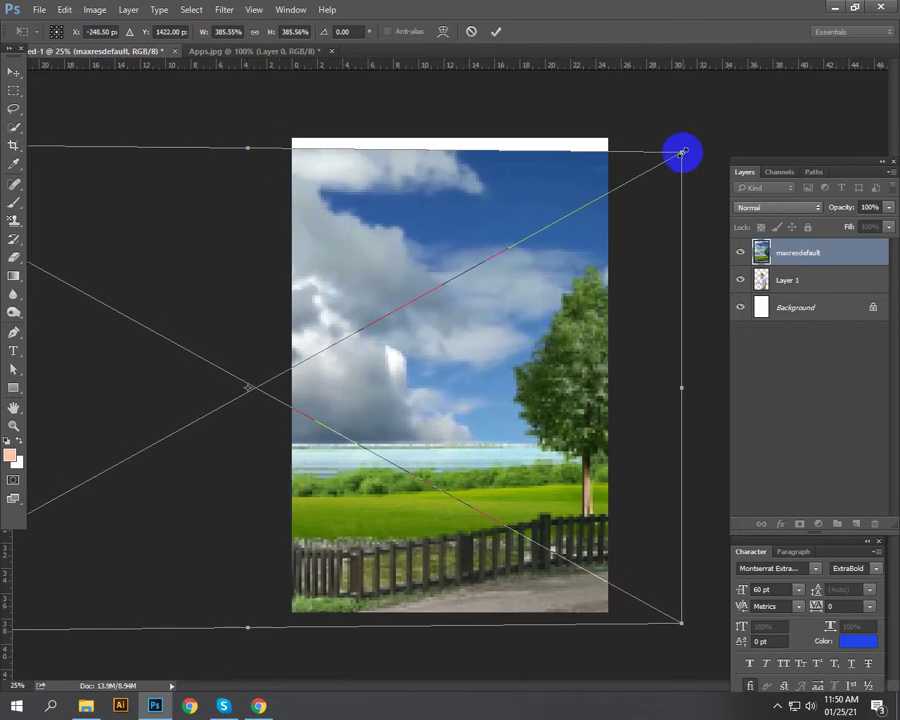
pyautogui.moveTo(682, 150); pyautogui.dragTo(699, 98)
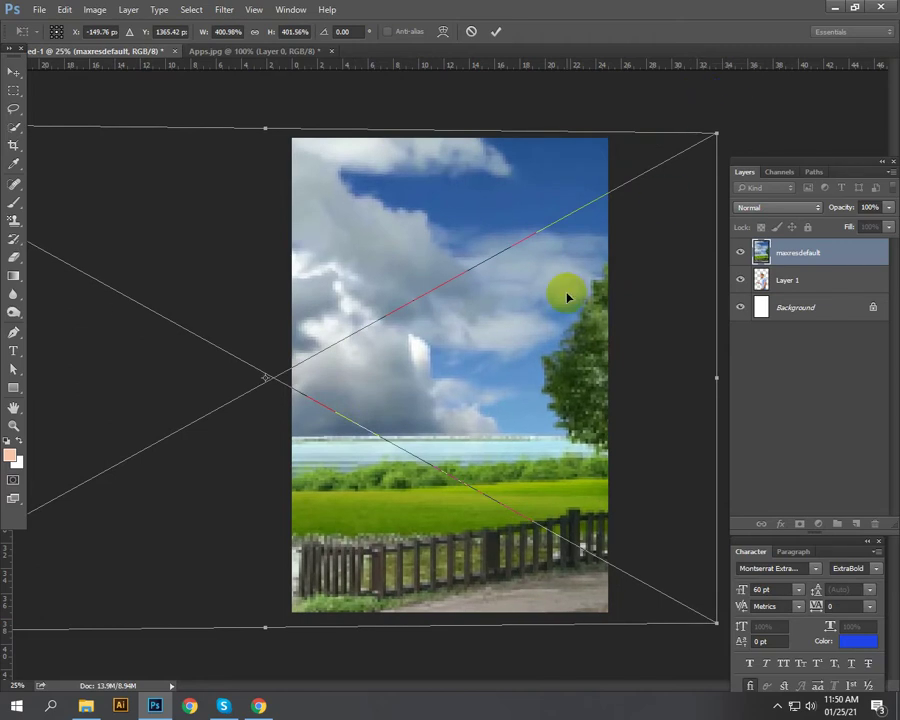
# Step: Nudge the landscape left to about X -378 px, bringing the whole tree into the canvas
pyautogui.hotkey('shift', 'Left')
pyautogui.hotkey('shift', 'Left')
pyautogui.hotkey('shift', 'Left')
pyautogui.hotkey('shift', 'Left')
pyautogui.hotkey('shift', 'Left')
pyautogui.hotkey('shift', 'Left')
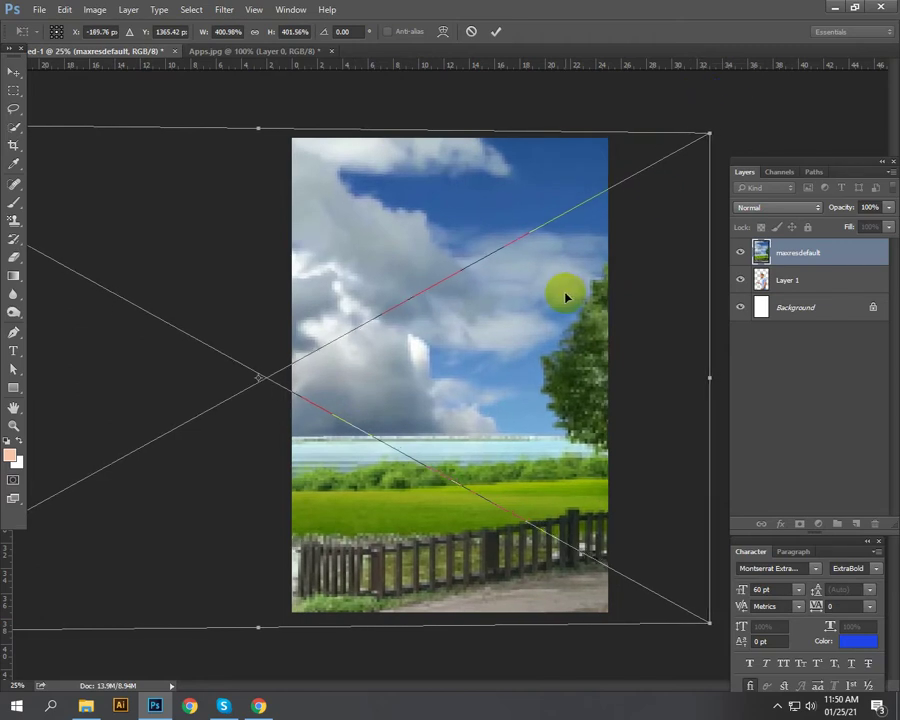
pyautogui.hotkey('shift', 'Left')
pyautogui.hotkey('shift', 'Left')
pyautogui.hotkey('shift', 'Left')
pyautogui.hotkey('shift', 'Left')
pyautogui.hotkey('shift', 'Left')
pyautogui.hotkey('shift', 'Left')
pyautogui.hotkey('shift', 'Left')
pyautogui.hotkey('shift', 'Left')
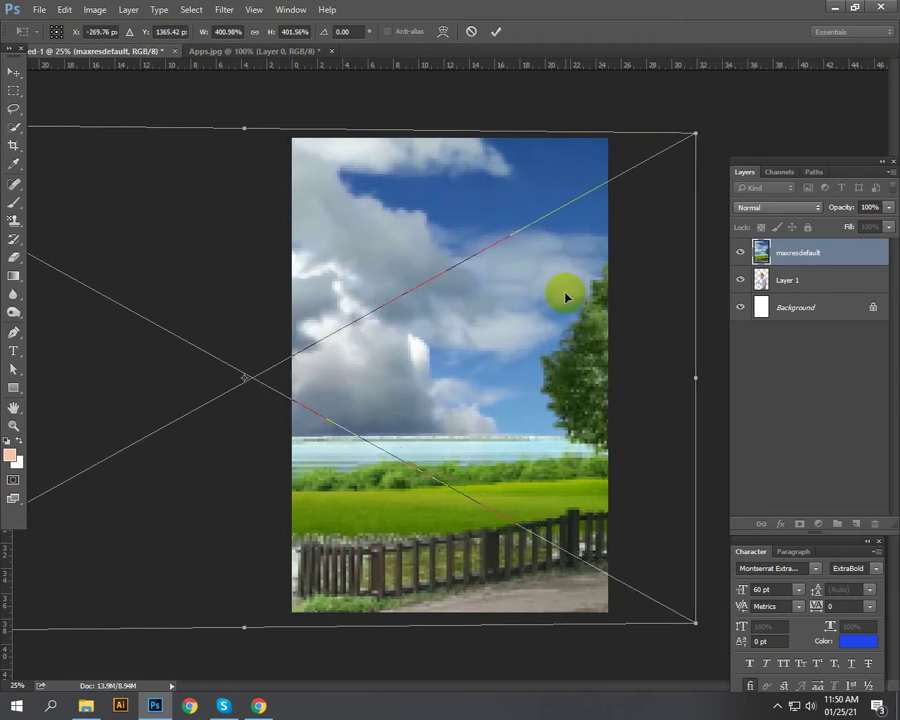
pyautogui.hotkey('shift', 'Left')
pyautogui.hotkey('shift', 'Left')
pyautogui.hotkey('shift', 'Left')
pyautogui.hotkey('shift', 'Left')
pyautogui.hotkey('shift', 'Left')
pyautogui.hotkey('shift', 'Left')
pyautogui.hotkey('shift', 'Left')
pyautogui.hotkey('shift', 'Left')
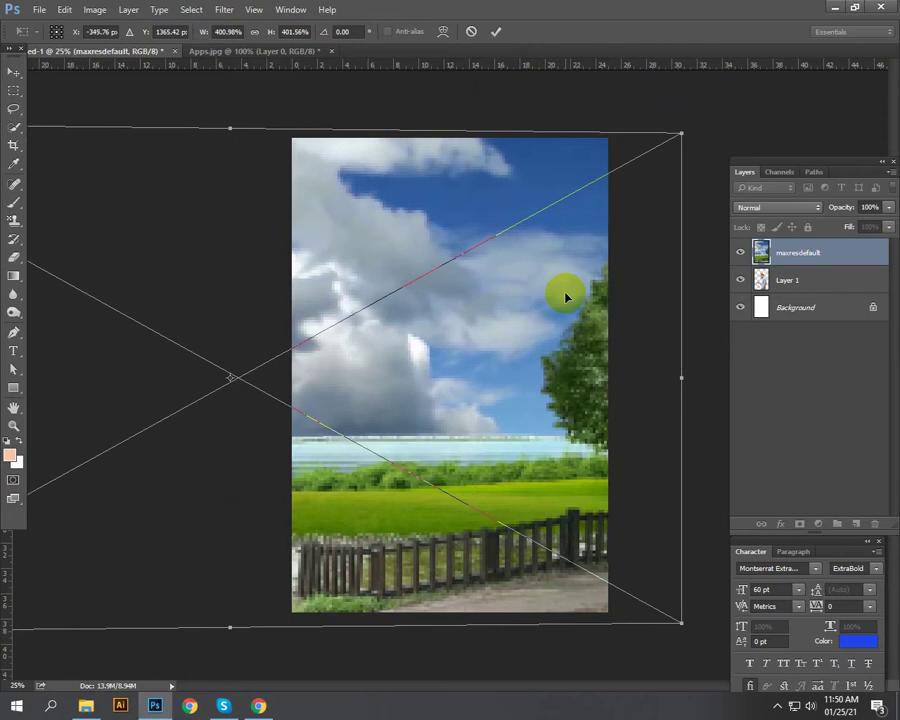
pyautogui.press('Left')
pyautogui.press('Left')
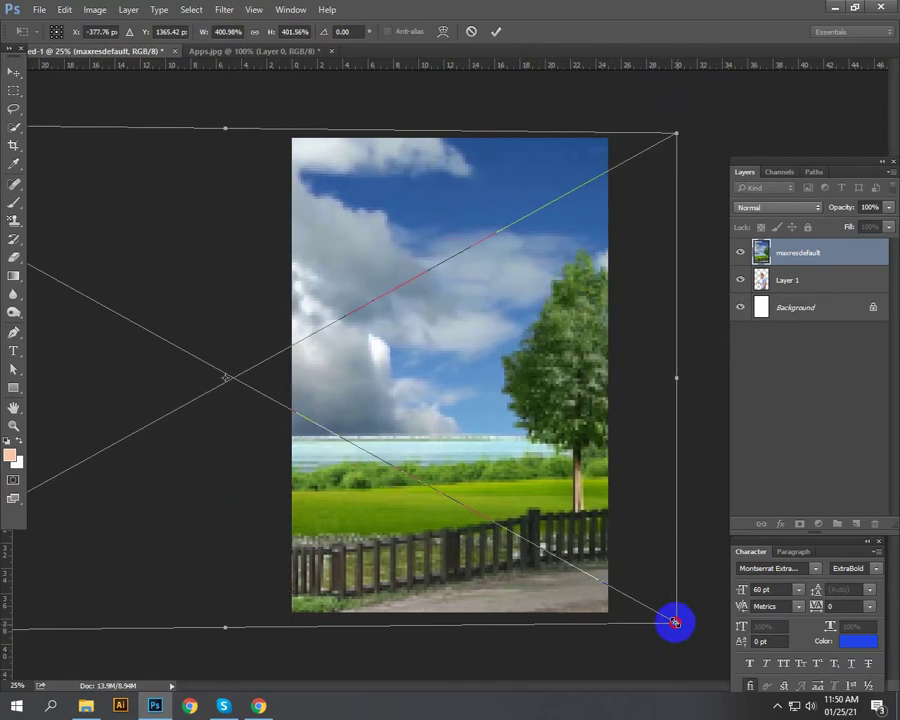
# Step: Reduce the landscape to about 391%, apply the transform and move its layer below the man's layer
pyautogui.moveTo(675, 622); pyautogui.dragTo(660, 613)
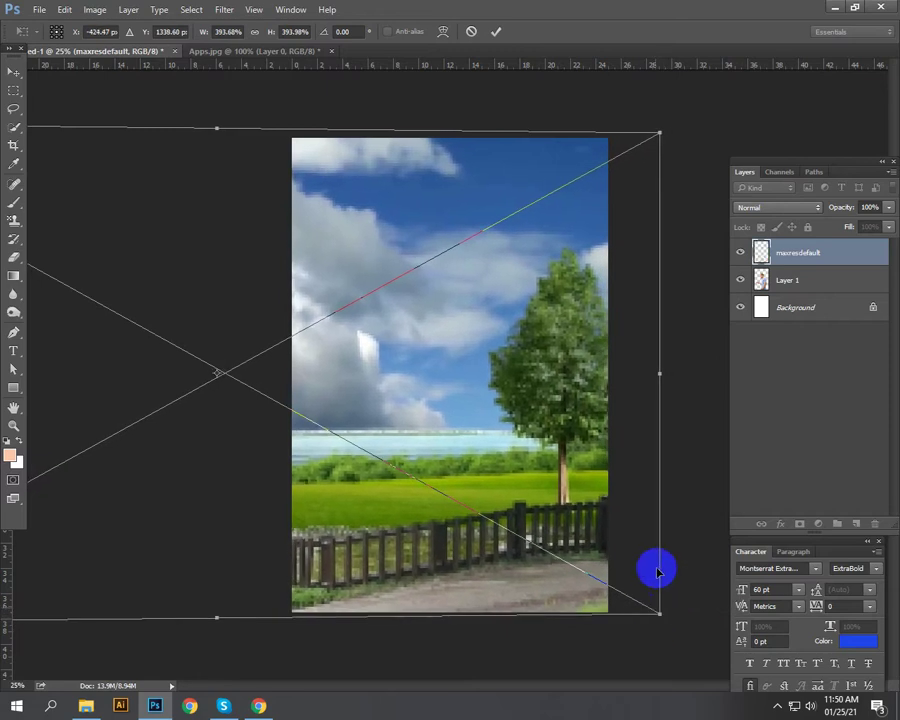
pyautogui.moveTo(659, 130); pyautogui.dragTo(655, 136)
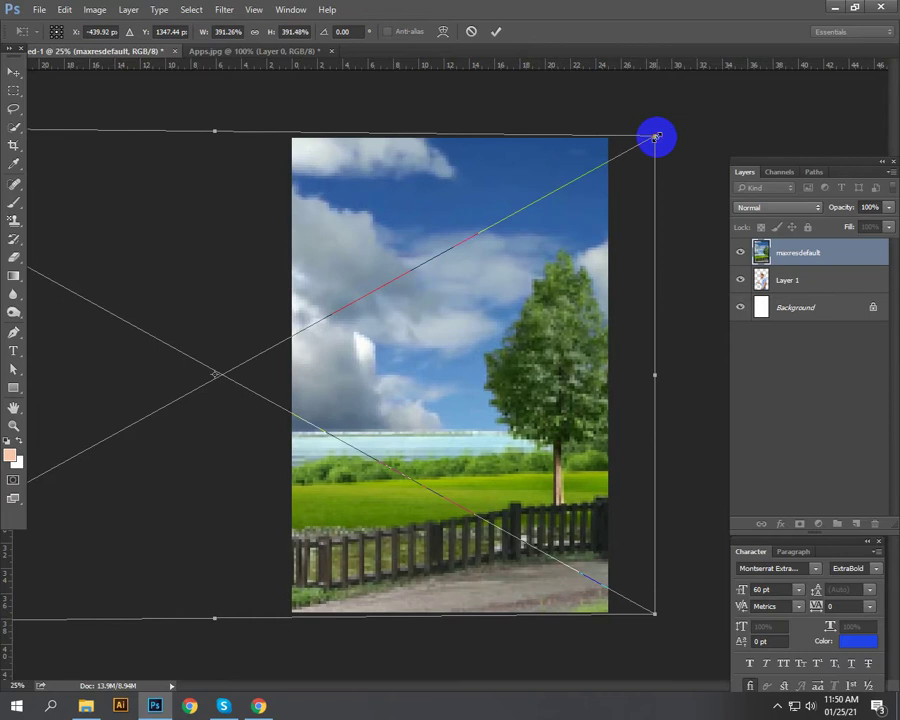
pyautogui.press('Return')
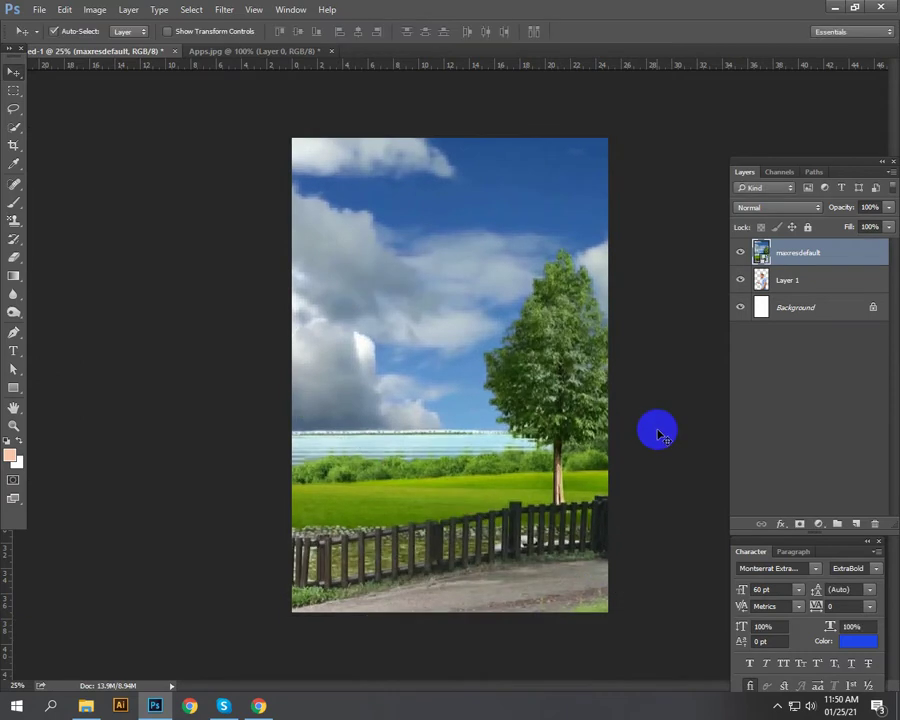
pyautogui.moveTo(804, 274); pyautogui.dragTo(800, 304)
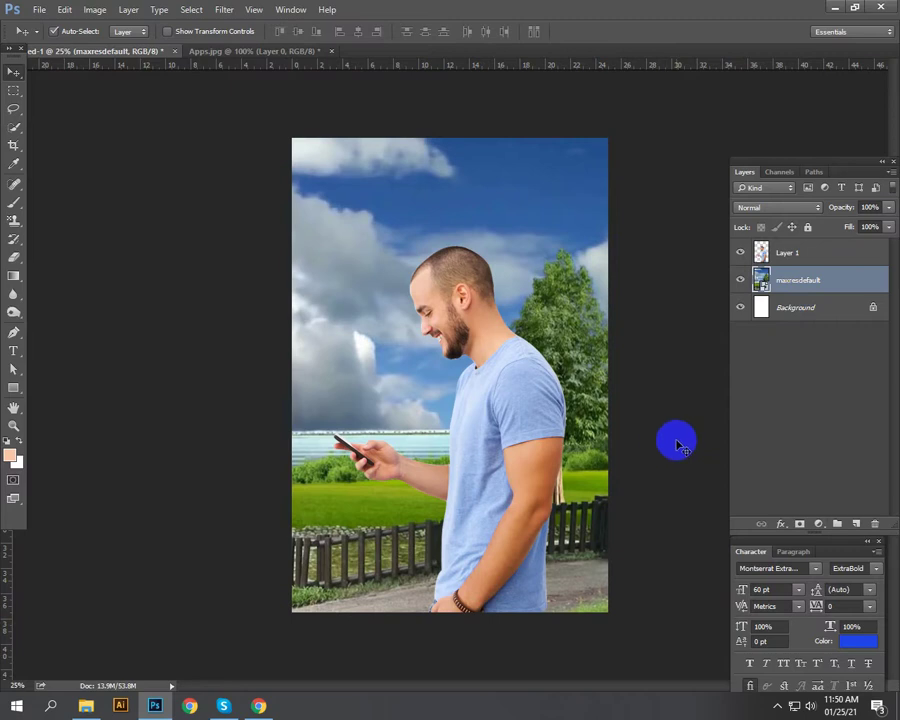
# Step: Scale the man to about 90.5% and set him on the canvas's bottom edge, slightly left of centre
pyautogui.click(519, 407)
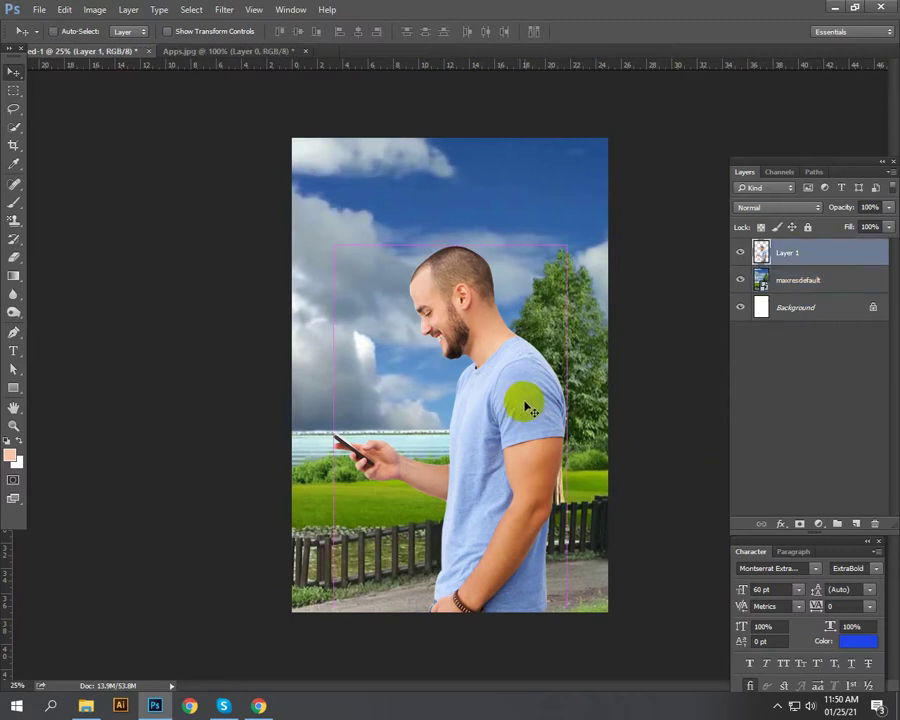
pyautogui.hotkey('ctrl', 't')
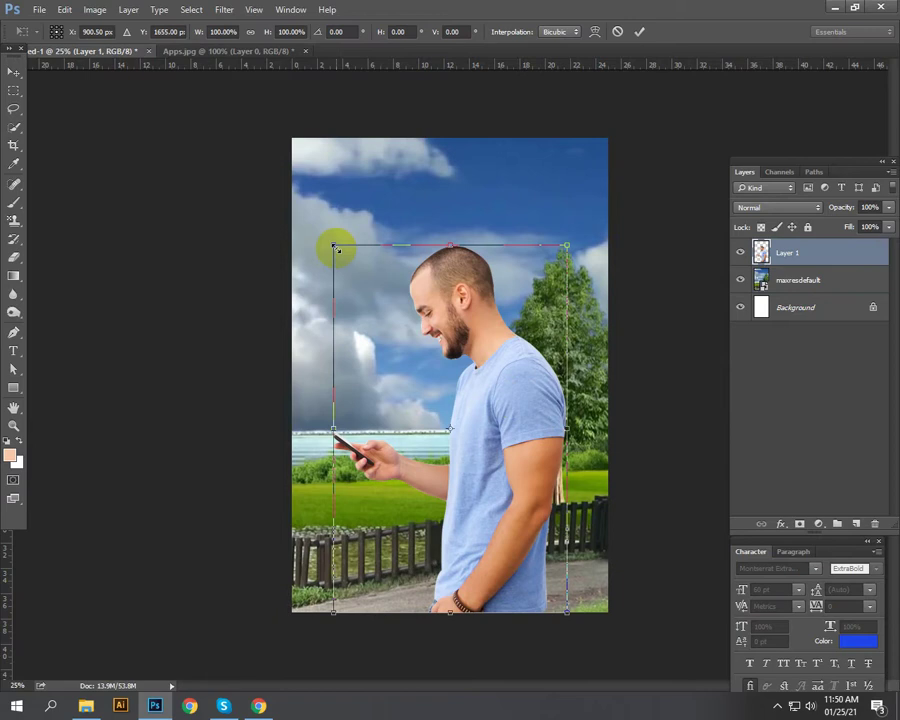
pyautogui.moveTo(336, 248); pyautogui.dragTo(389, 345)
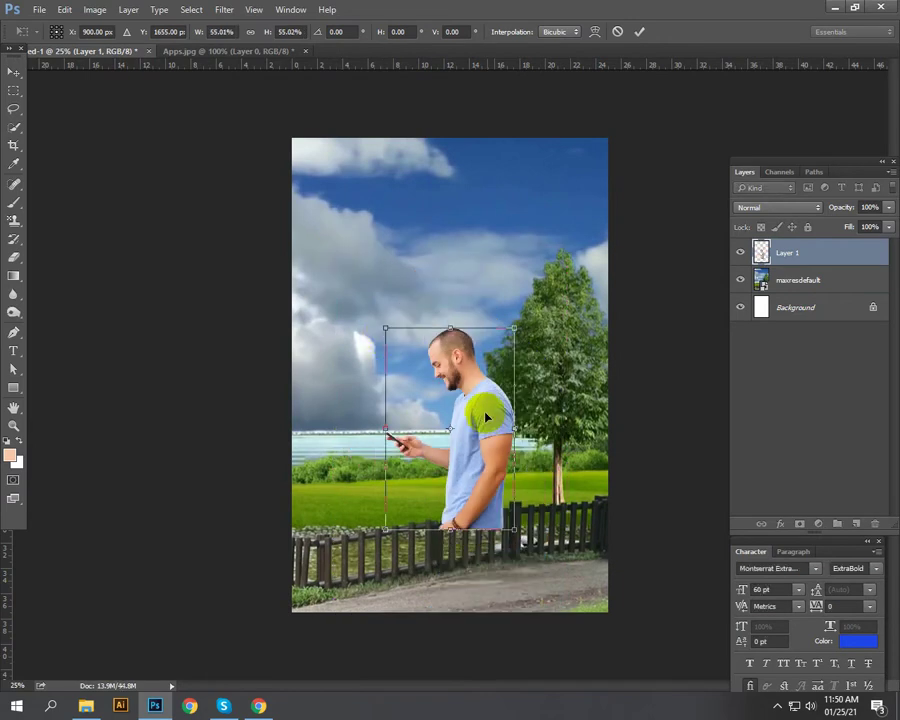
pyautogui.moveTo(482, 418); pyautogui.dragTo(498, 492)
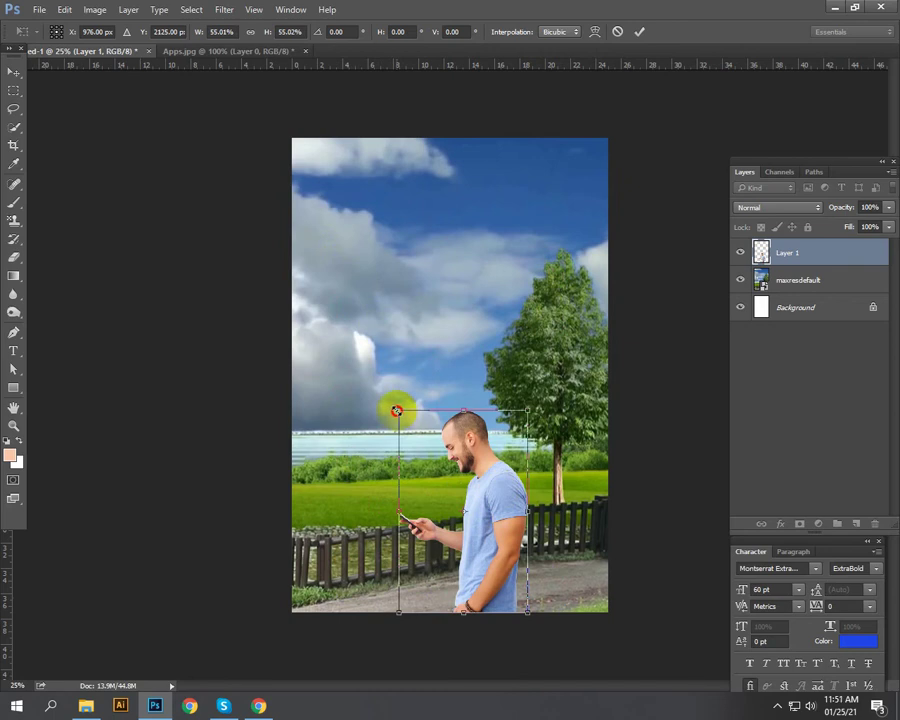
pyautogui.moveTo(397, 410); pyautogui.dragTo(332, 356)
pyautogui.moveTo(497, 471); pyautogui.dragTo(480, 411)
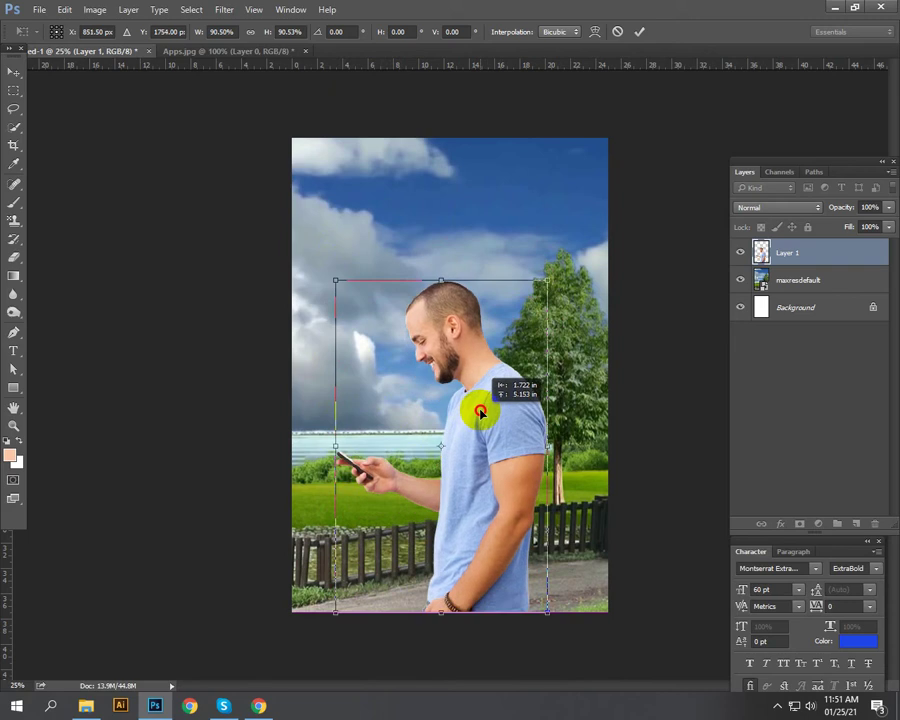
pyautogui.moveTo(480, 411); pyautogui.dragTo(476, 408)
pyautogui.press('Return')
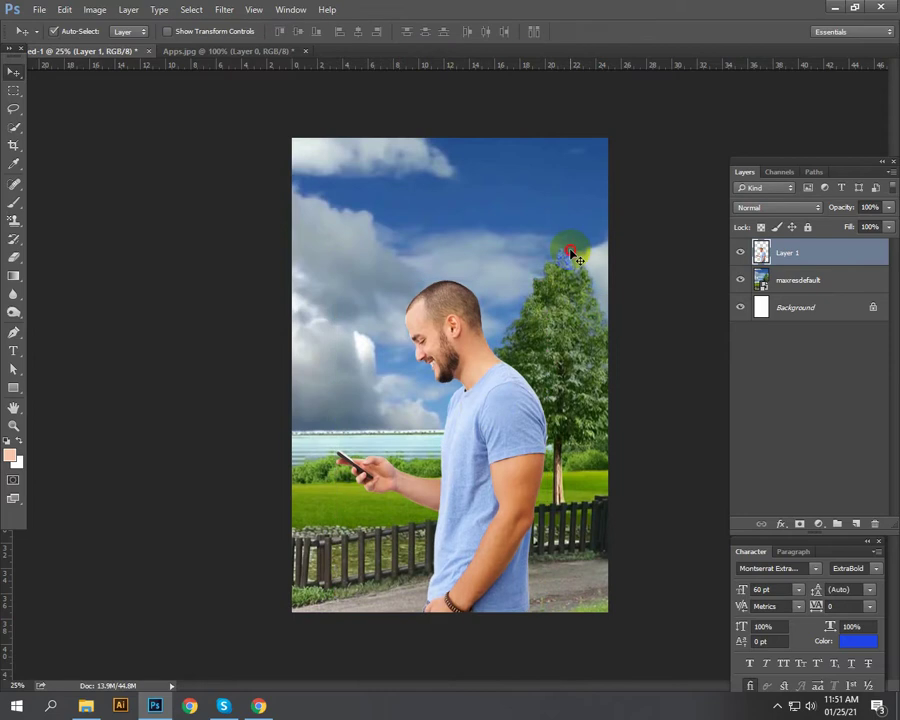
# Step: Enlarge the landscape to about 752%, shift it so its tree and fence fill the canvas behind the man, and nudge the man slightly right
pyautogui.keyDown('ctrl'); pyautogui.click(571, 252); pyautogui.keyUp('ctrl')
pyautogui.hotkey('ctrl', 't')
pyautogui.hotkey('ctrl', 't')
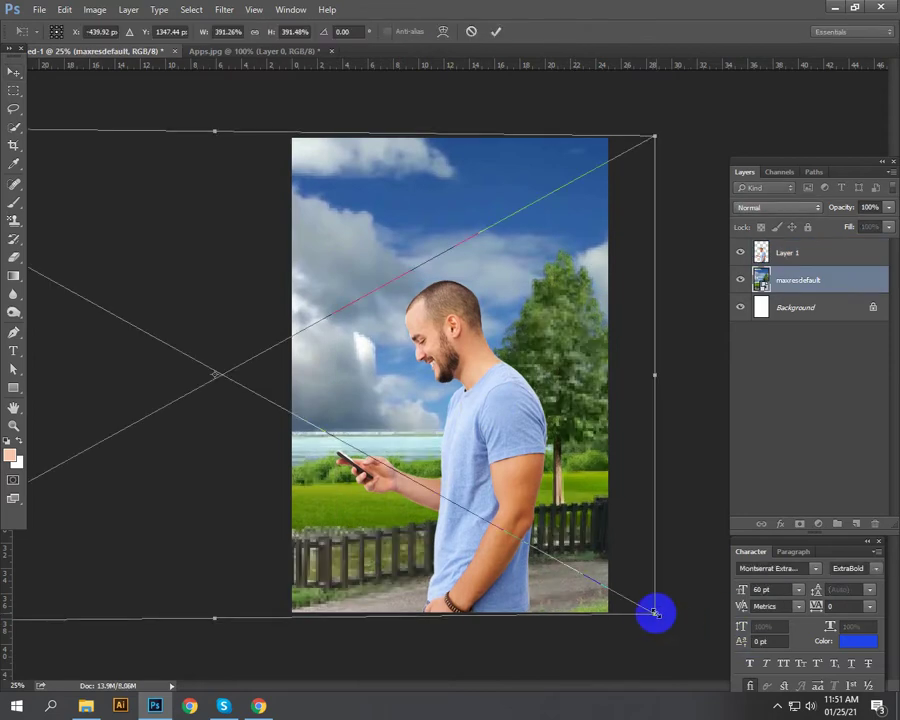
pyautogui.moveTo(651, 615); pyautogui.dragTo(885, 700)
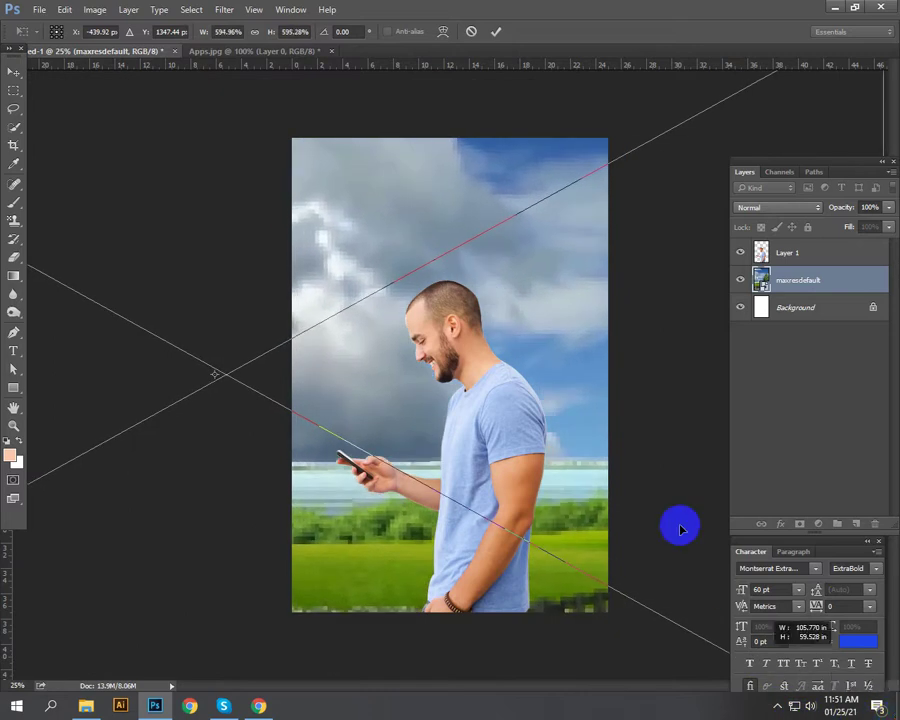
pyautogui.moveTo(565, 438); pyautogui.dragTo(281, 255)
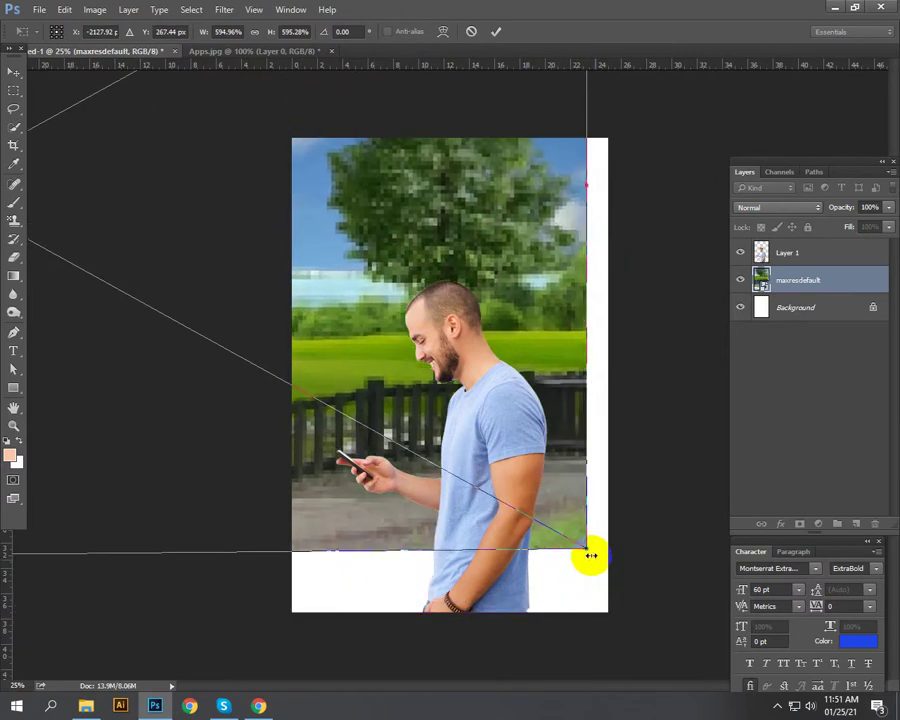
pyautogui.moveTo(589, 549); pyautogui.dragTo(762, 648)
pyautogui.moveTo(594, 522); pyautogui.dragTo(518, 486)
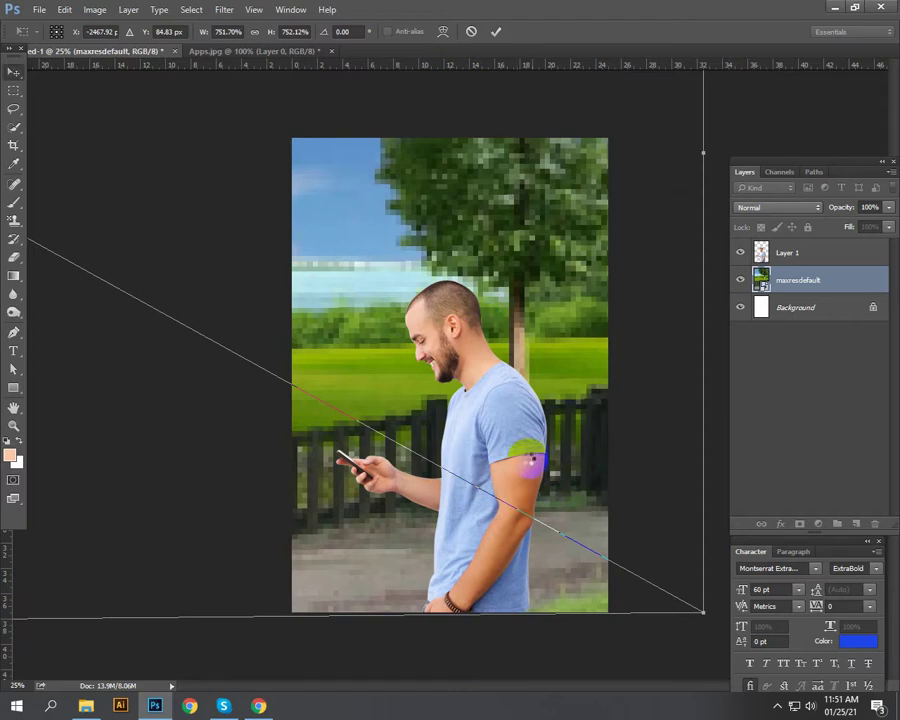
pyautogui.press('Return')
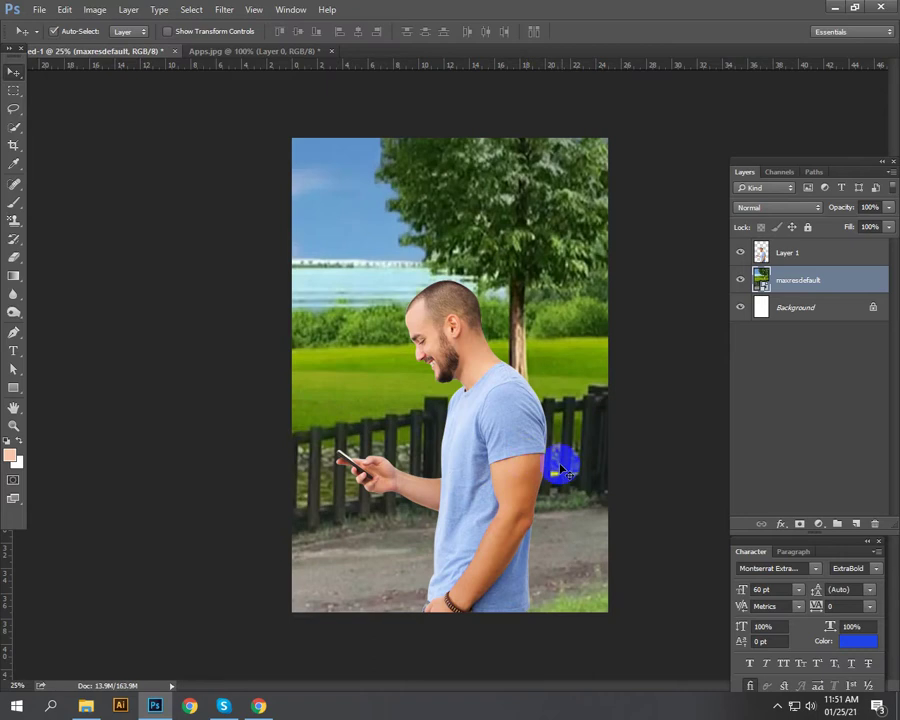
pyautogui.click(528, 456)
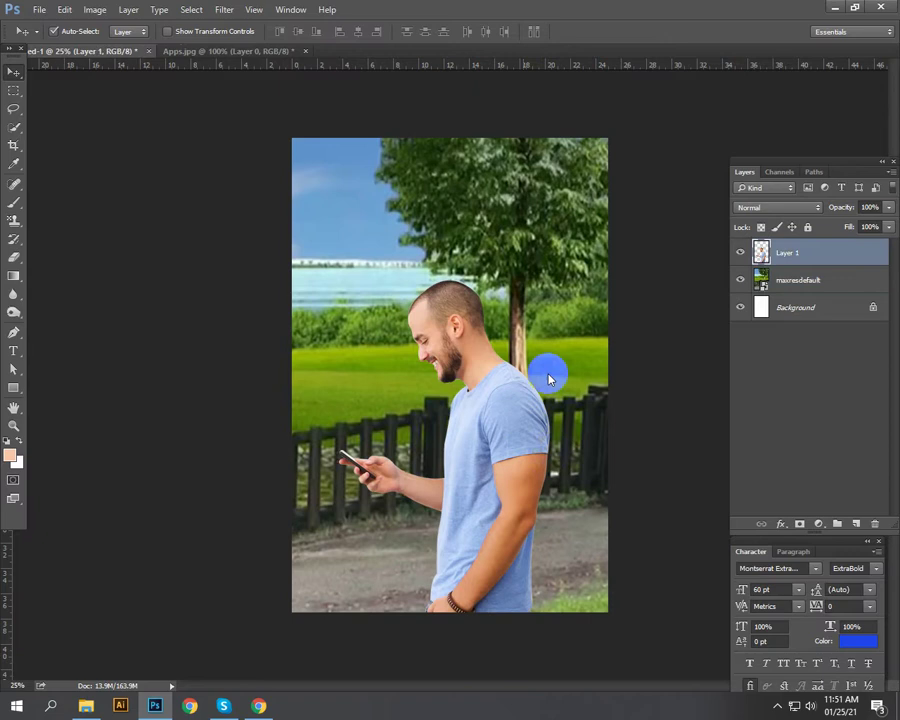
# Step: Apply a Gaussian Blur with a 15-pixel radius to the landscape layer
pyautogui.click(580, 368)
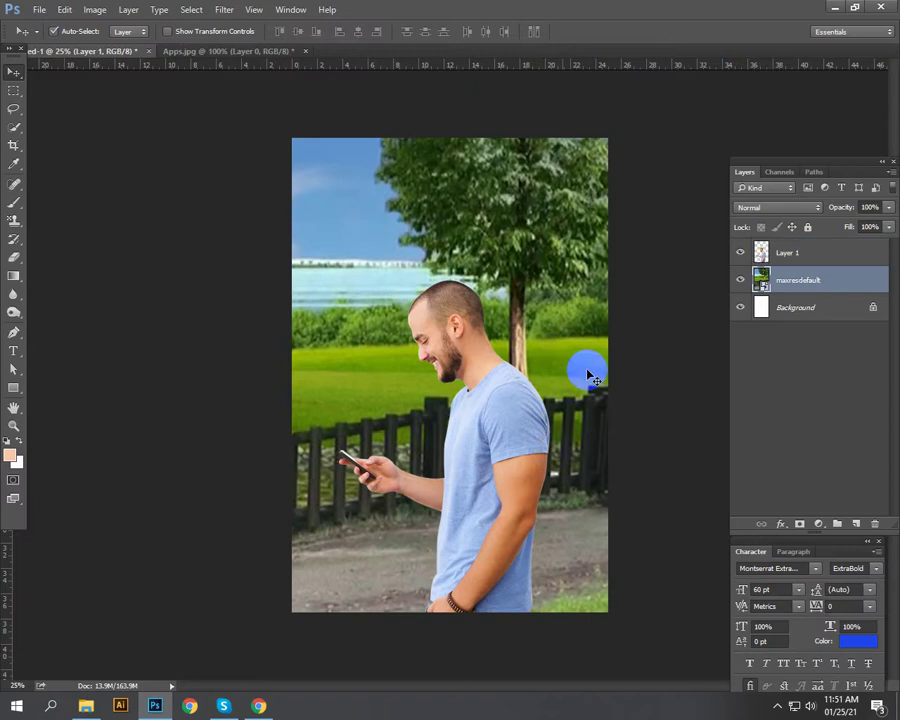
pyautogui.click(92, 9)
pyautogui.moveTo(114, 46)
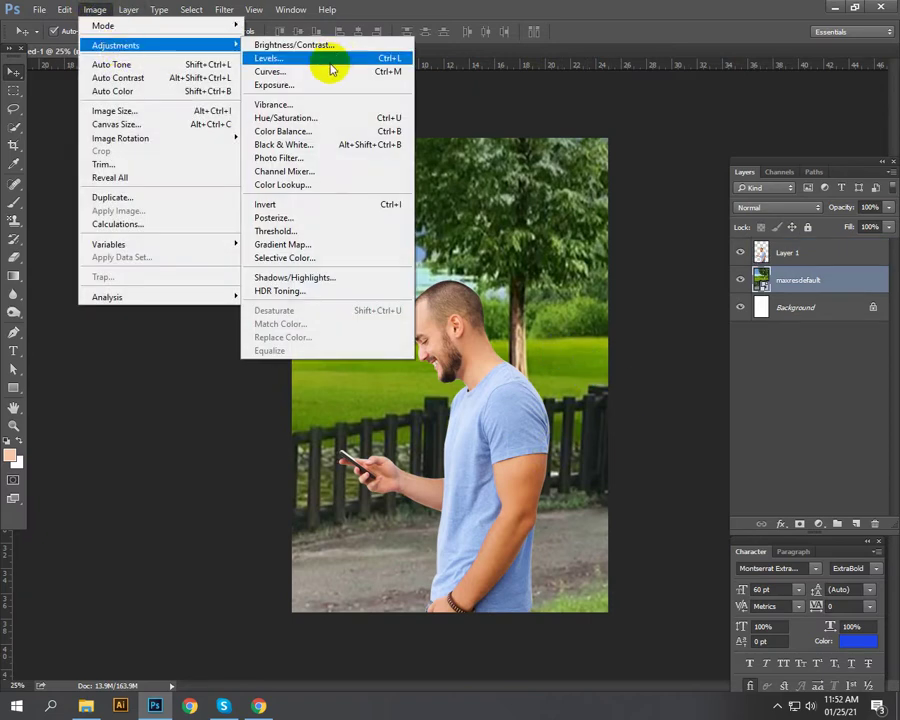
pyautogui.moveTo(222, 10)
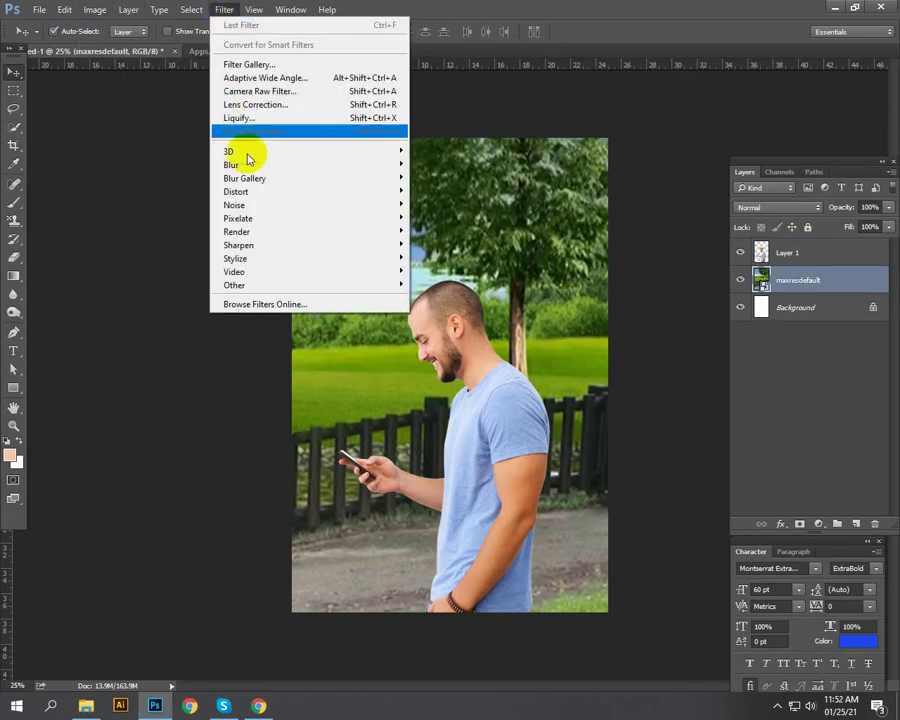
pyautogui.moveTo(400, 166)
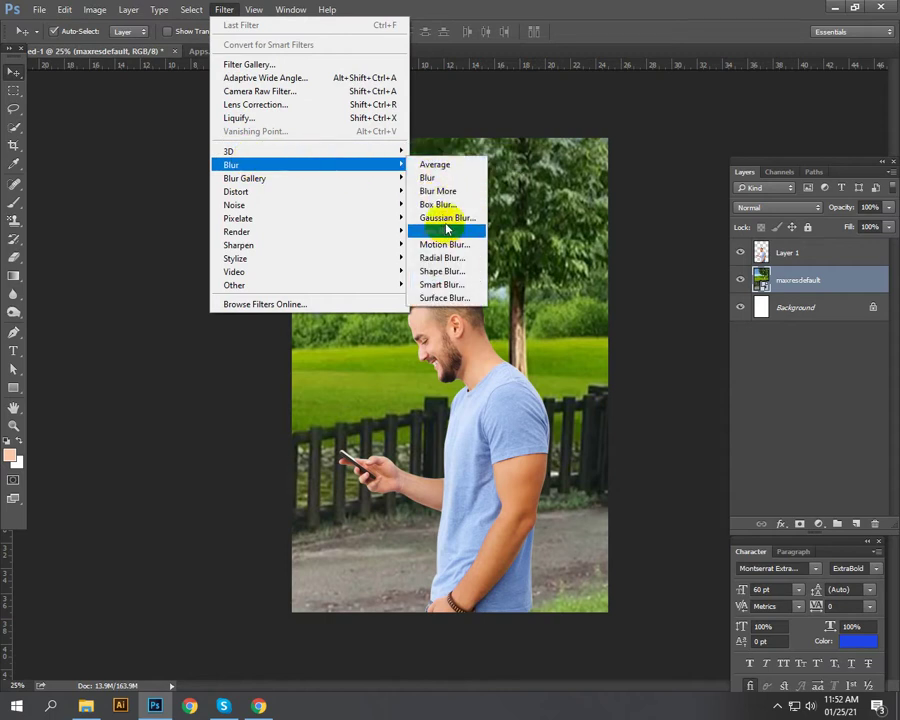
pyautogui.click(447, 220)
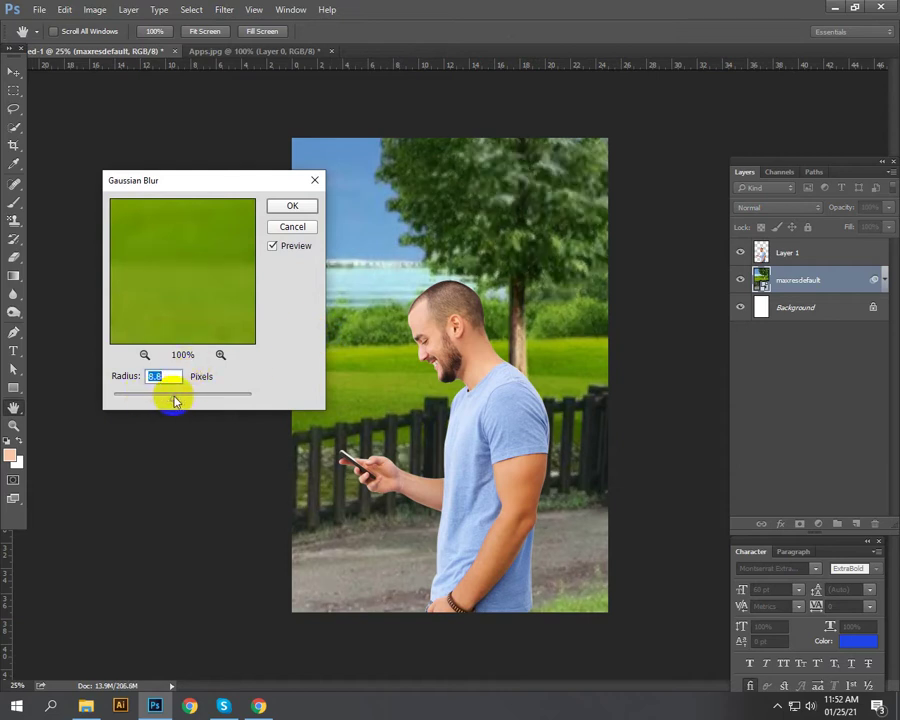
pyautogui.moveTo(174, 401); pyautogui.dragTo(176, 401)
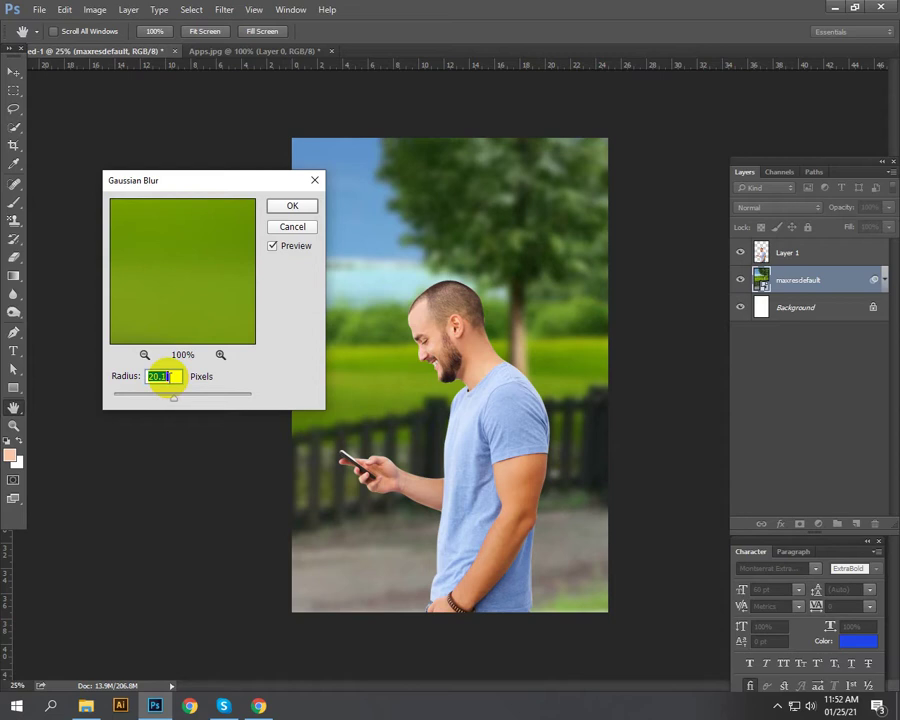
pyautogui.scroll(-6, 168, 376)
pyautogui.moveTo(168, 376); pyautogui.dragTo(124, 384)
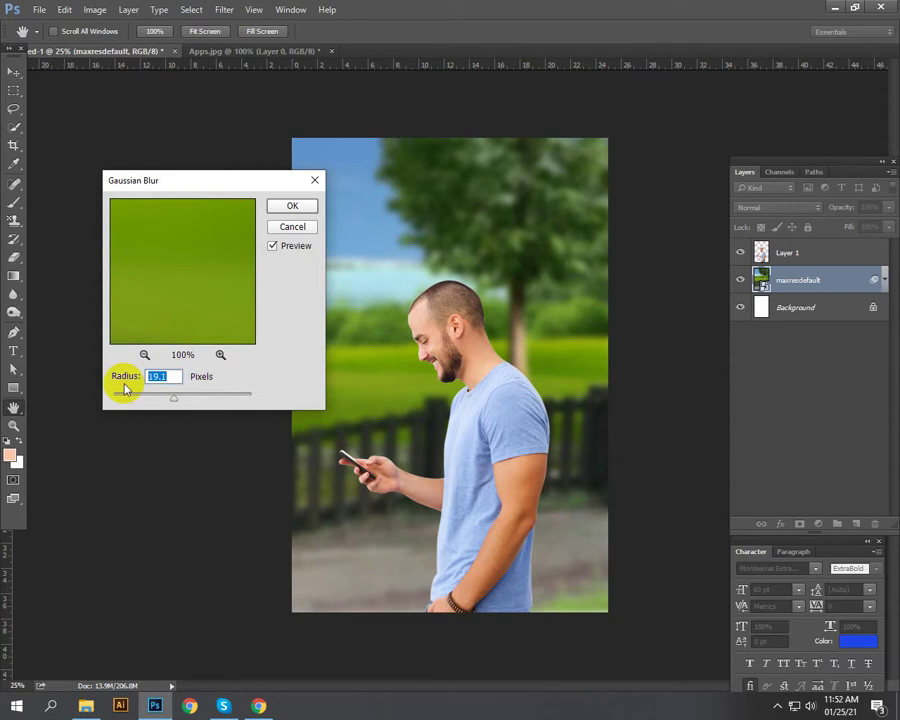
pyautogui.write('15')
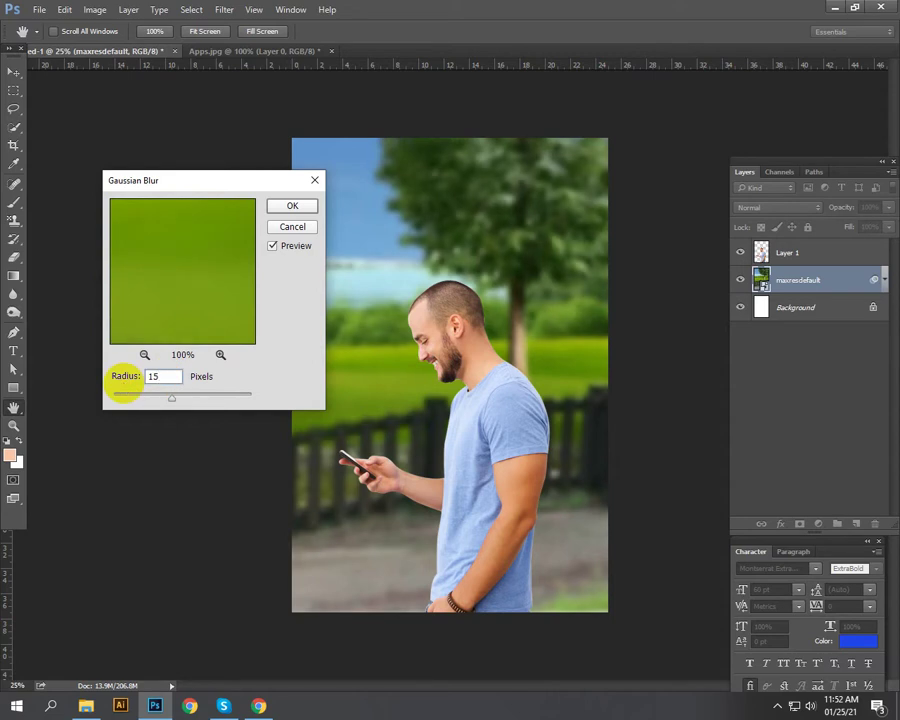
pyautogui.click(298, 207)
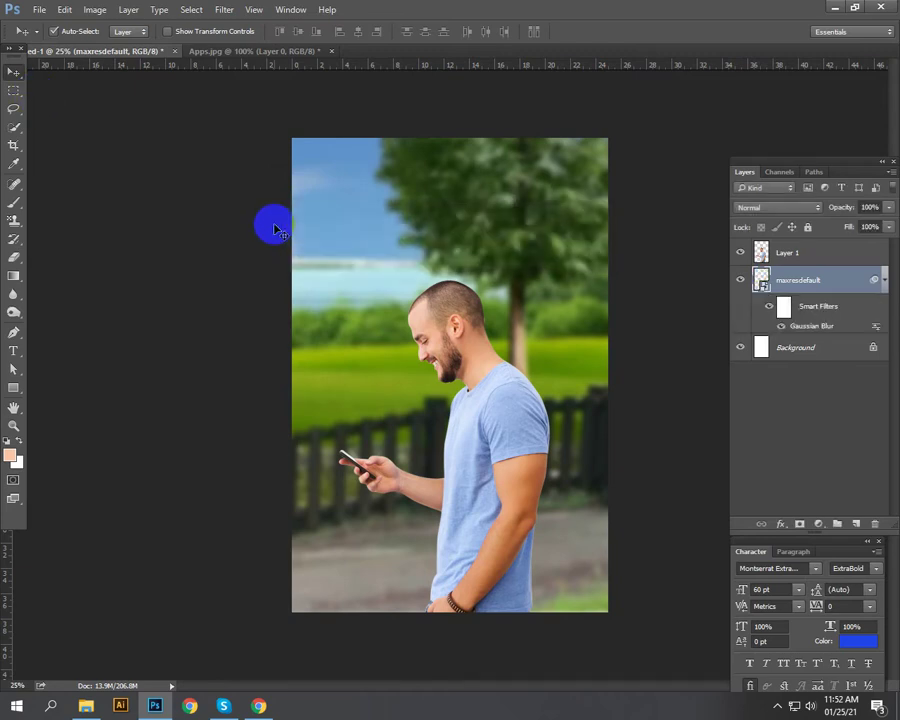
# Step: Adjust the landscape's Brightness/Contrast to brightness 21 and contrast 100
pyautogui.click(93, 12)
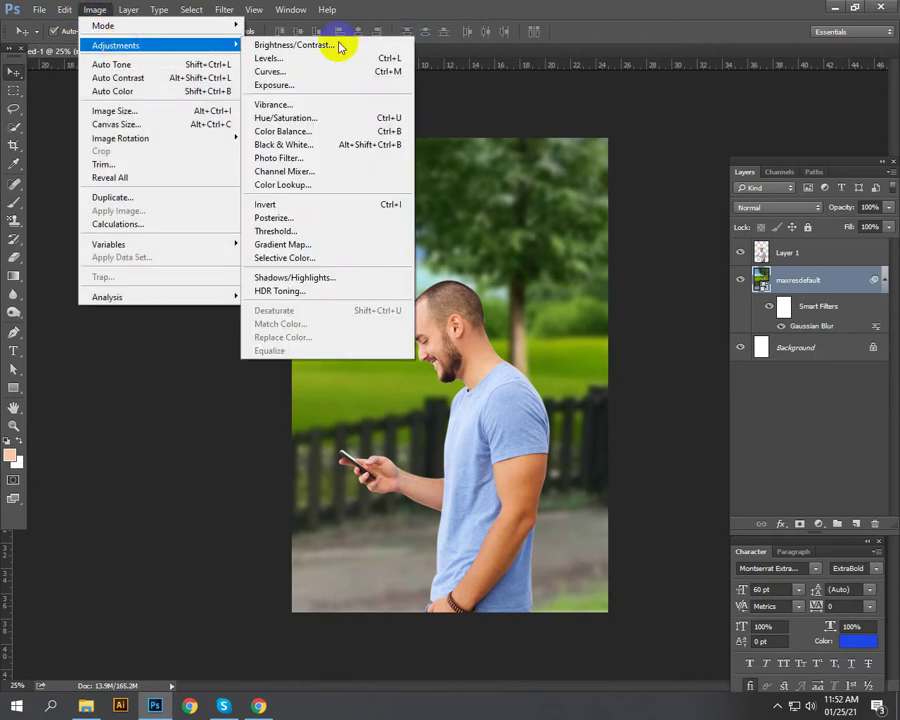
pyautogui.click(300, 44)
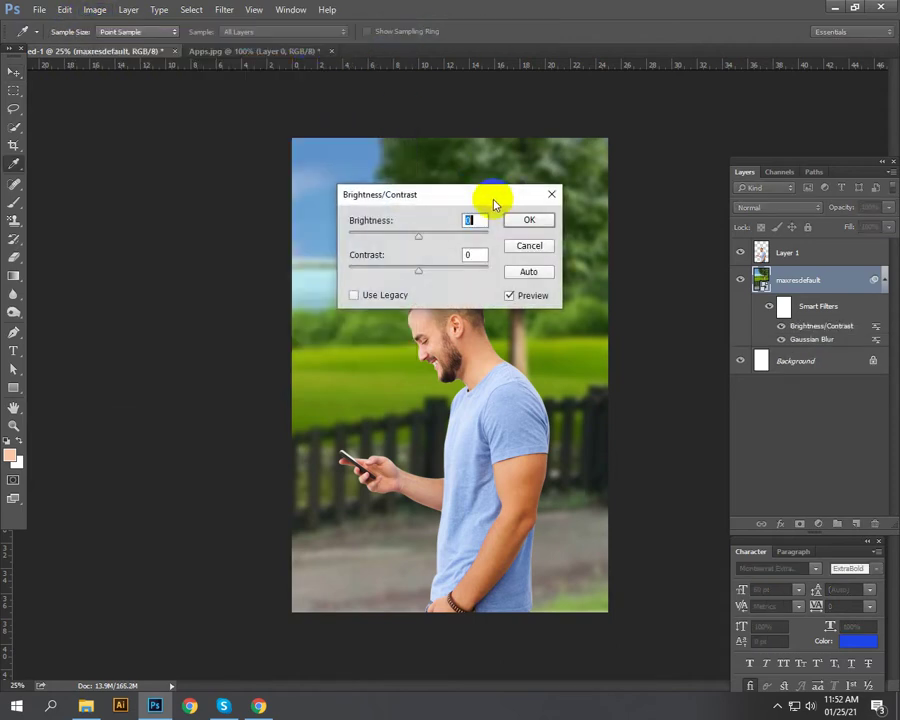
pyautogui.moveTo(464, 197); pyautogui.dragTo(673, 507)
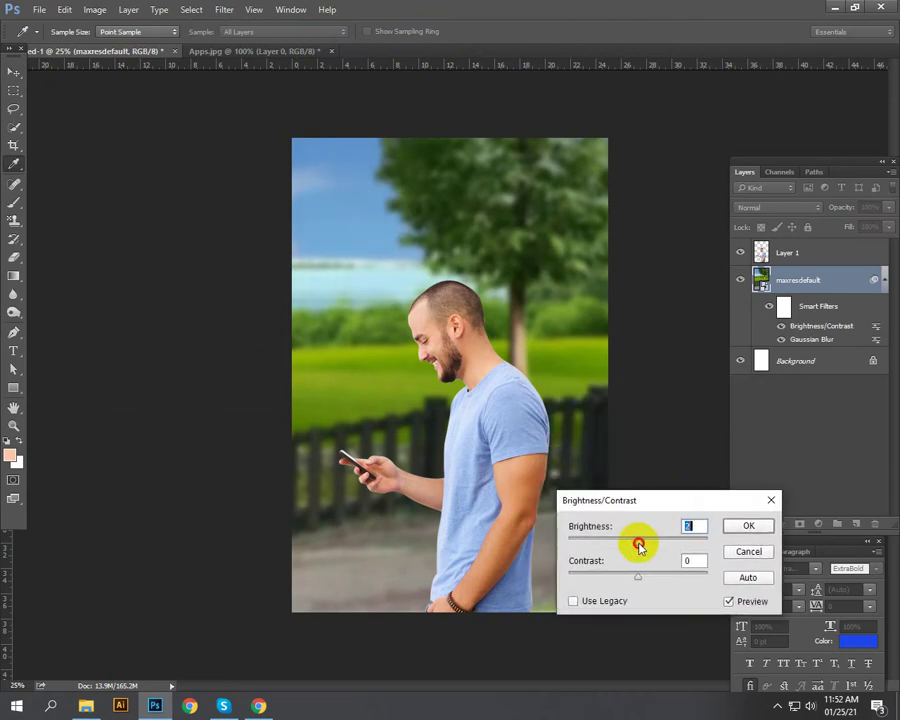
pyautogui.moveTo(639, 546); pyautogui.dragTo(597, 580)
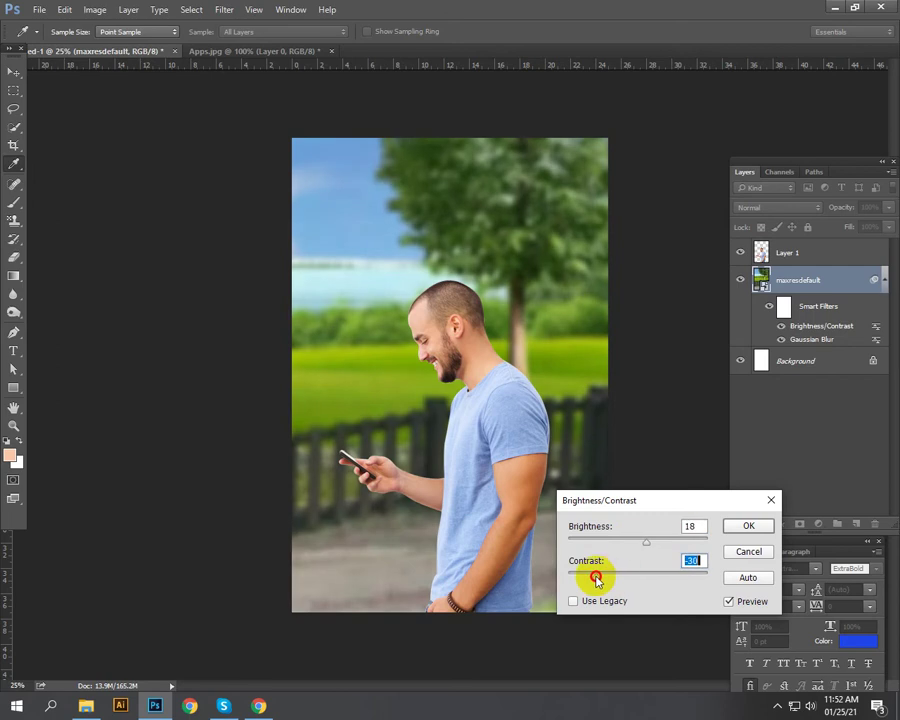
pyautogui.moveTo(645, 545)
pyautogui.mouseDown()
pyautogui.moveTo(643, 537)
pyautogui.moveTo(662, 543)
pyautogui.mouseUp()
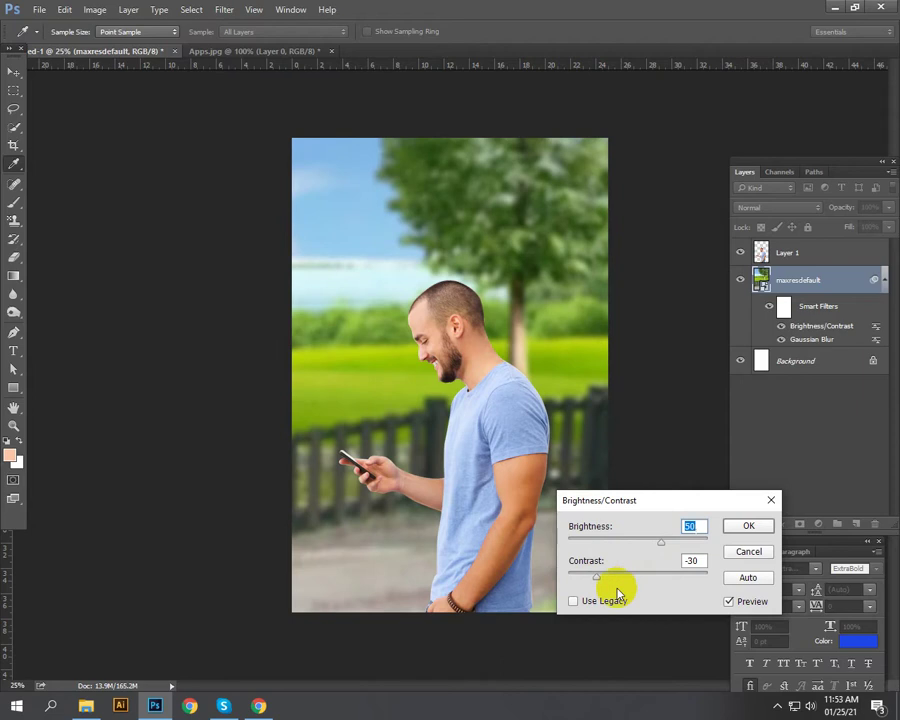
pyautogui.moveTo(597, 580); pyautogui.dragTo(712, 578)
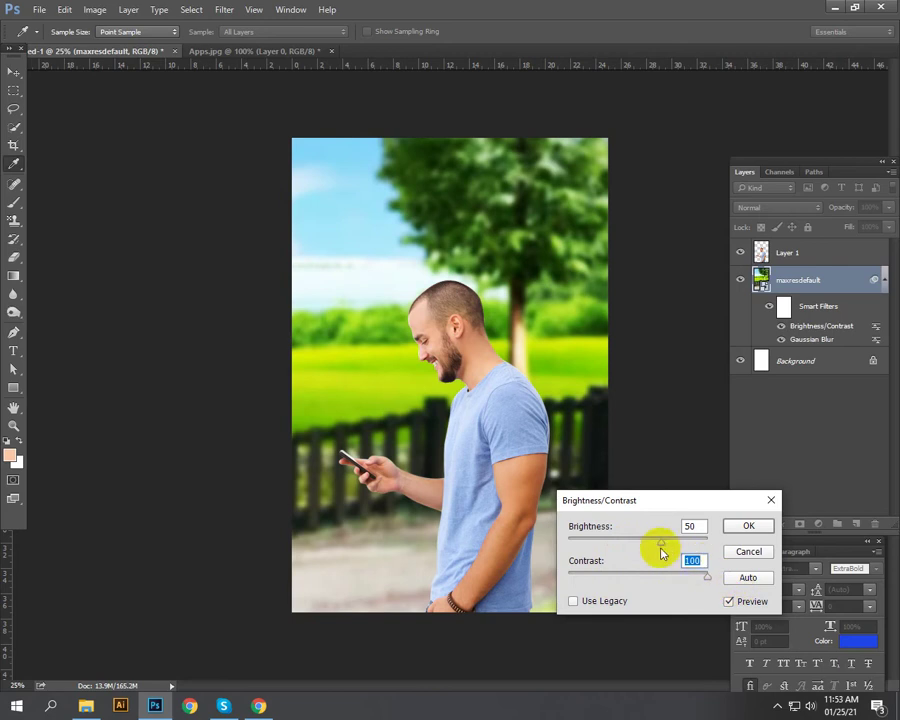
pyautogui.moveTo(665, 546); pyautogui.dragTo(668, 545)
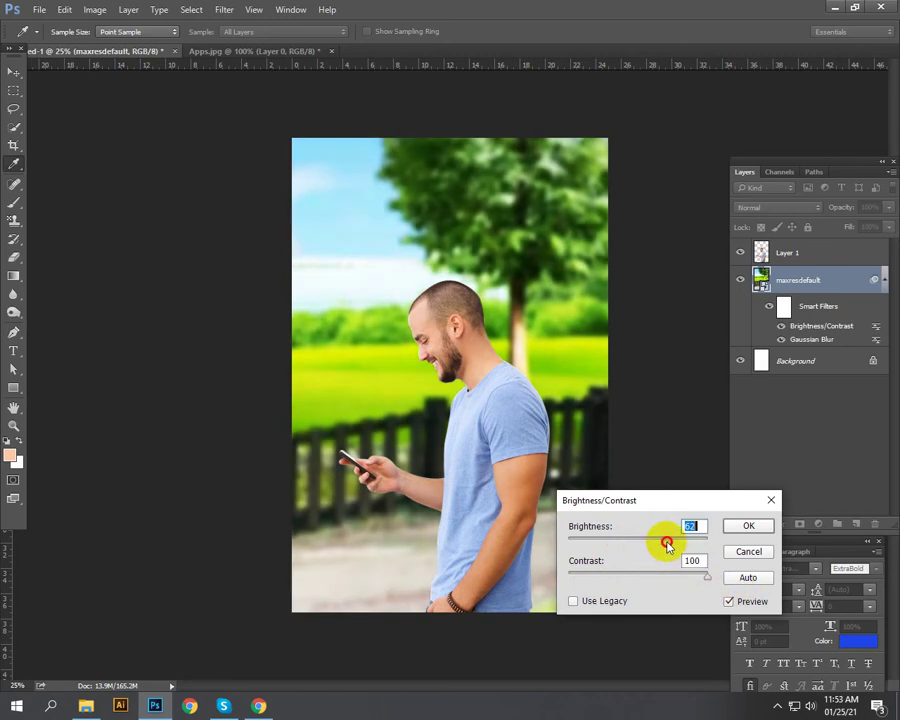
pyautogui.moveTo(667, 543); pyautogui.dragTo(648, 543)
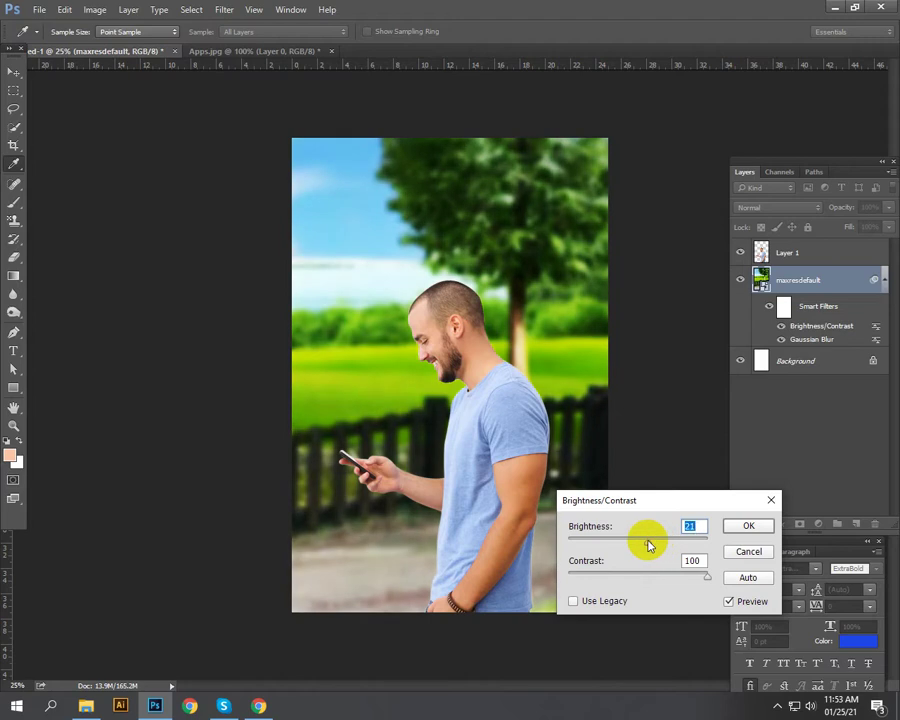
pyautogui.click(738, 522)
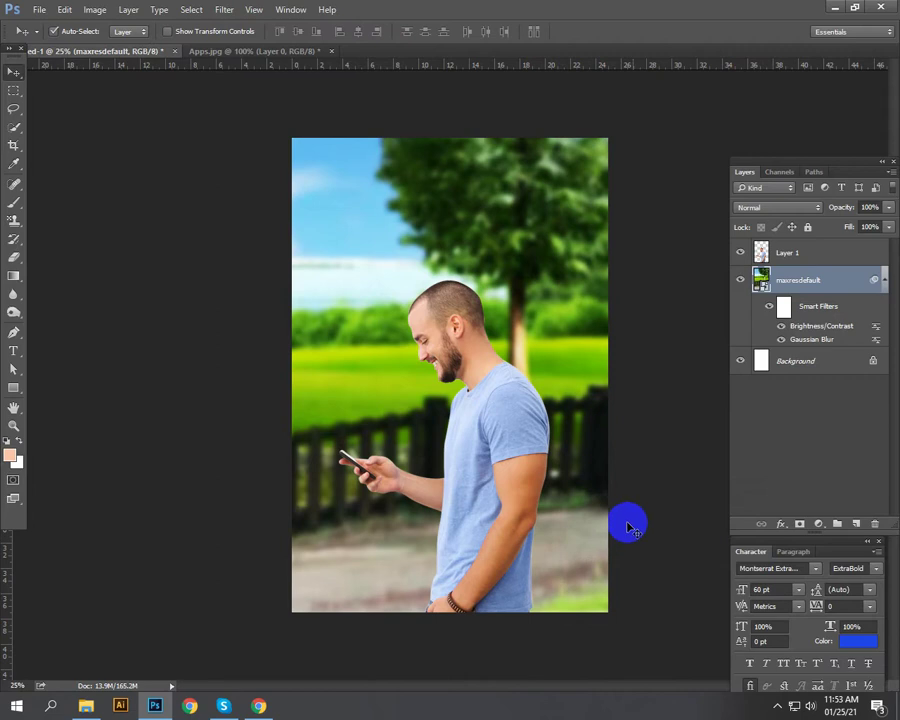
# Step: Start a Vibrance adjustment on the landscape layer and set its vibrance to +100
pyautogui.click(95, 9)
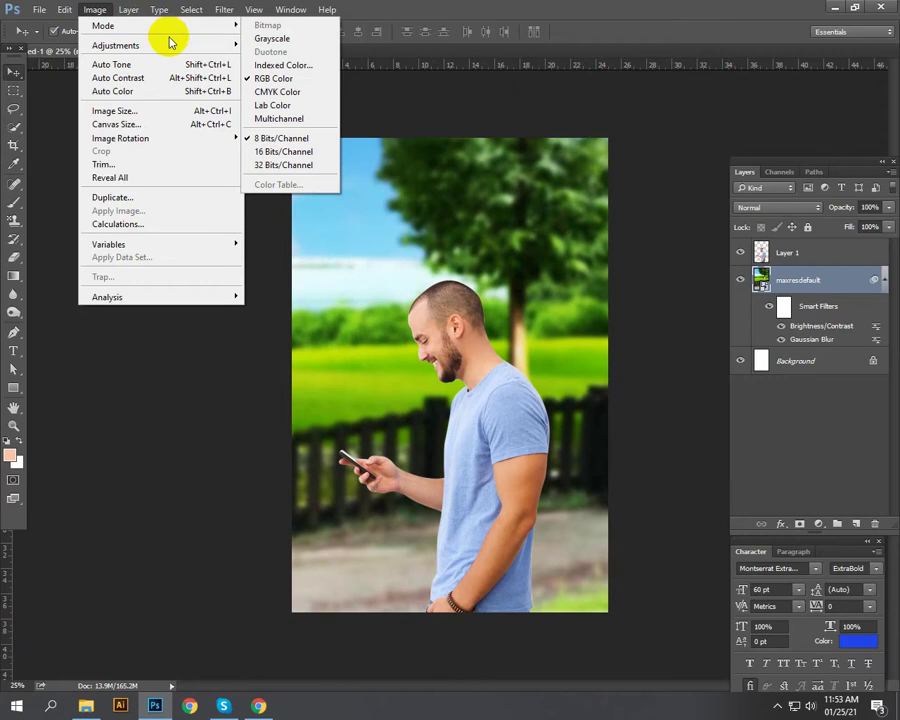
pyautogui.moveTo(173, 45)
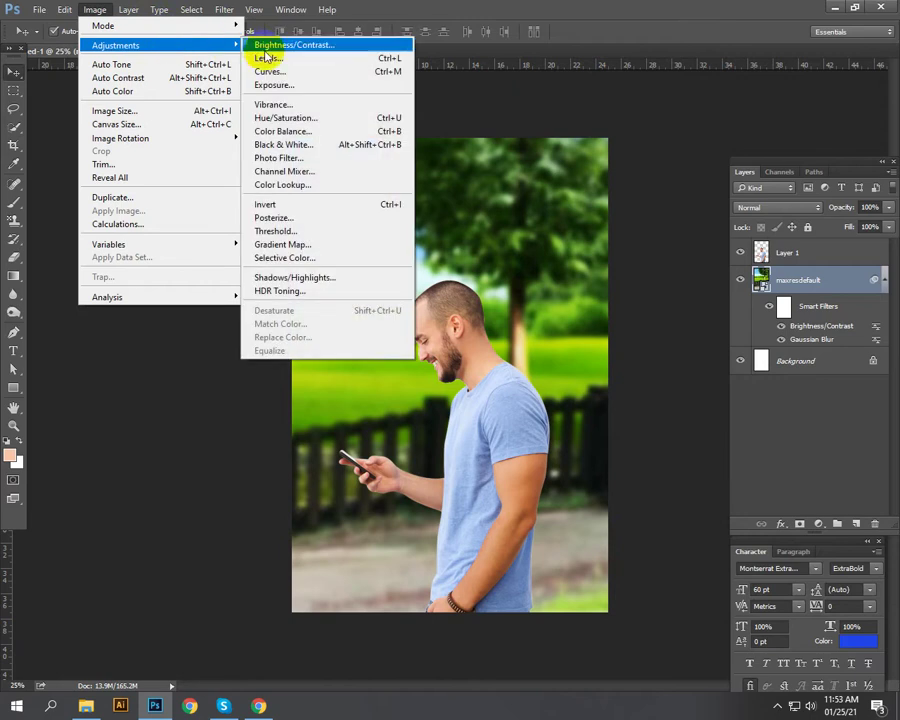
pyautogui.click(283, 104)
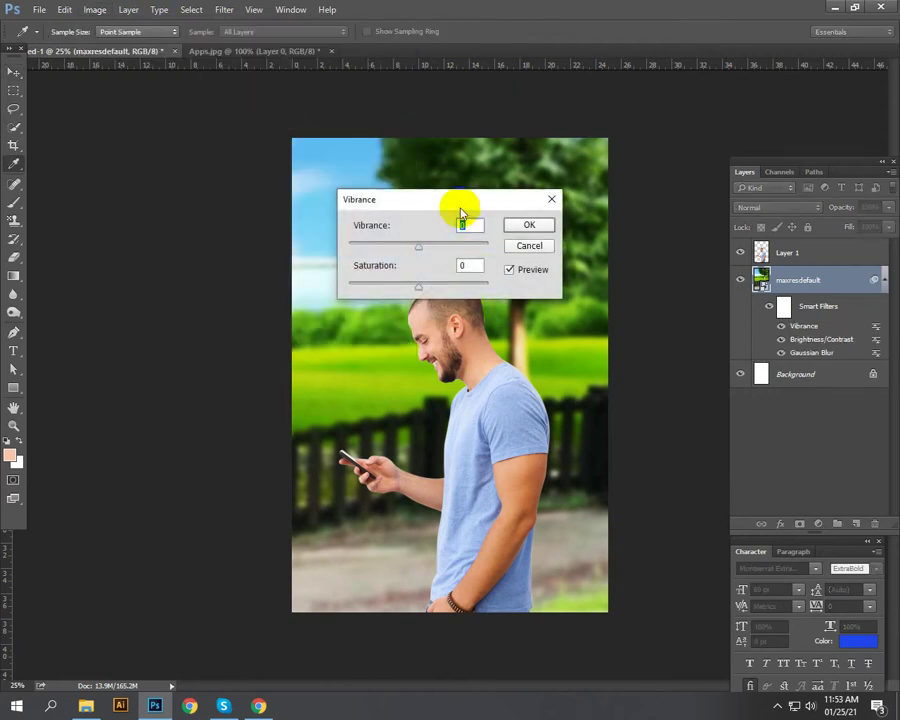
pyautogui.moveTo(461, 203); pyautogui.dragTo(697, 482)
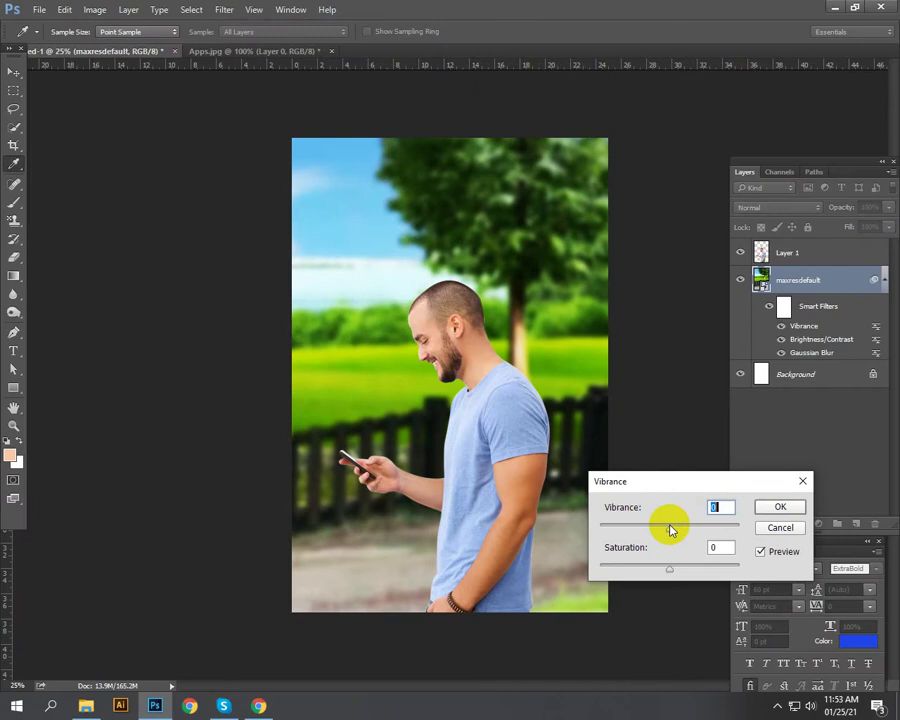
pyautogui.moveTo(669, 526); pyautogui.dragTo(743, 527)
# Step: Try strong and weak saturation on the landscape, settle slightly above zero, and apply the Vibrance adjustment
pyautogui.moveTo(667, 571); pyautogui.dragTo(713, 575)
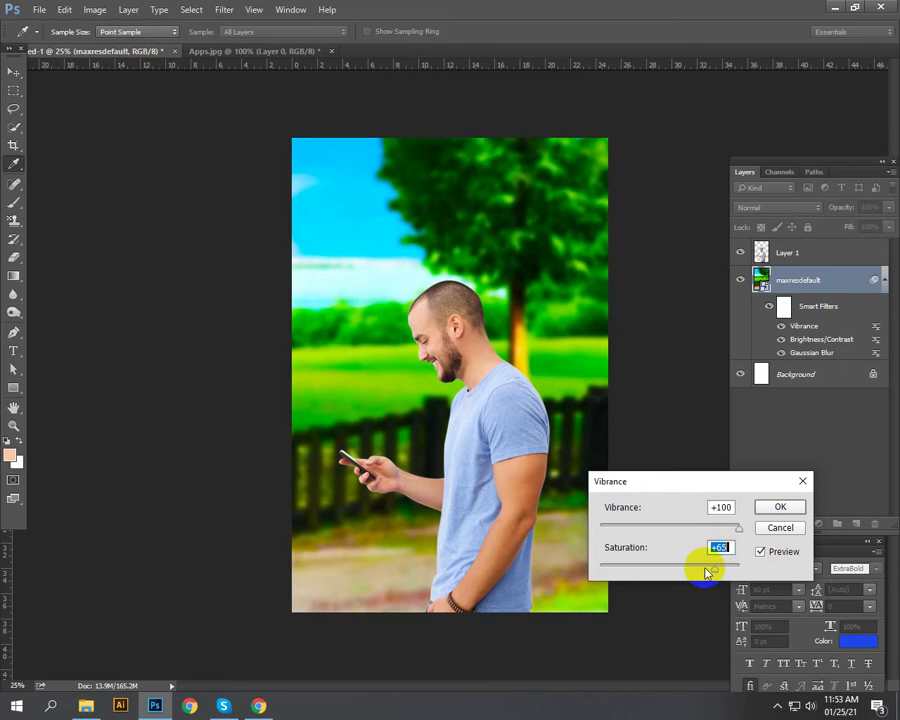
pyautogui.moveTo(718, 577); pyautogui.dragTo(748, 573)
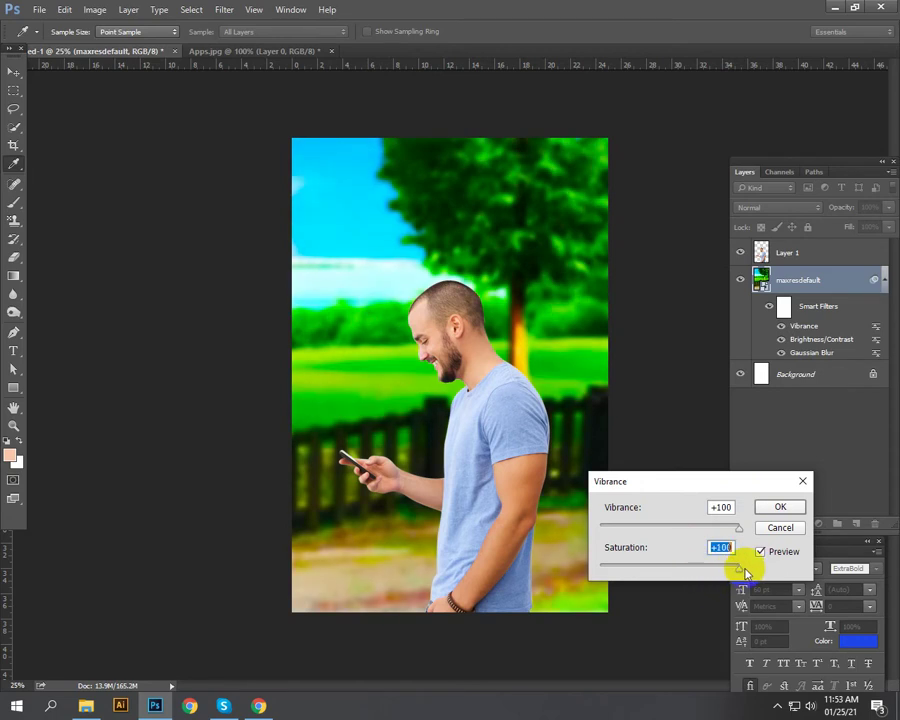
pyautogui.moveTo(740, 574); pyautogui.dragTo(630, 577)
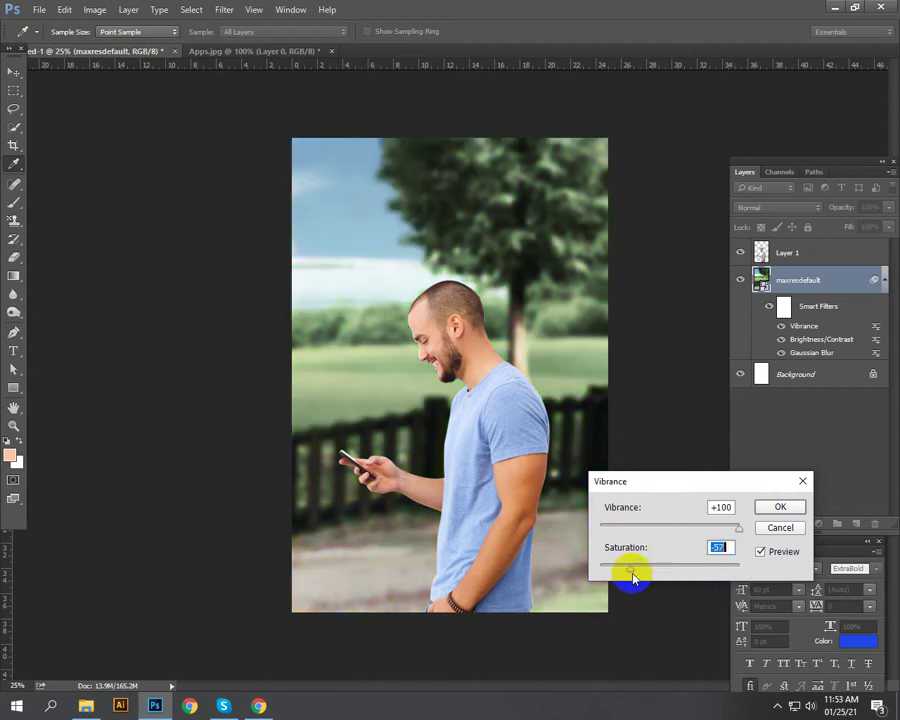
pyautogui.moveTo(635, 570); pyautogui.dragTo(663, 572)
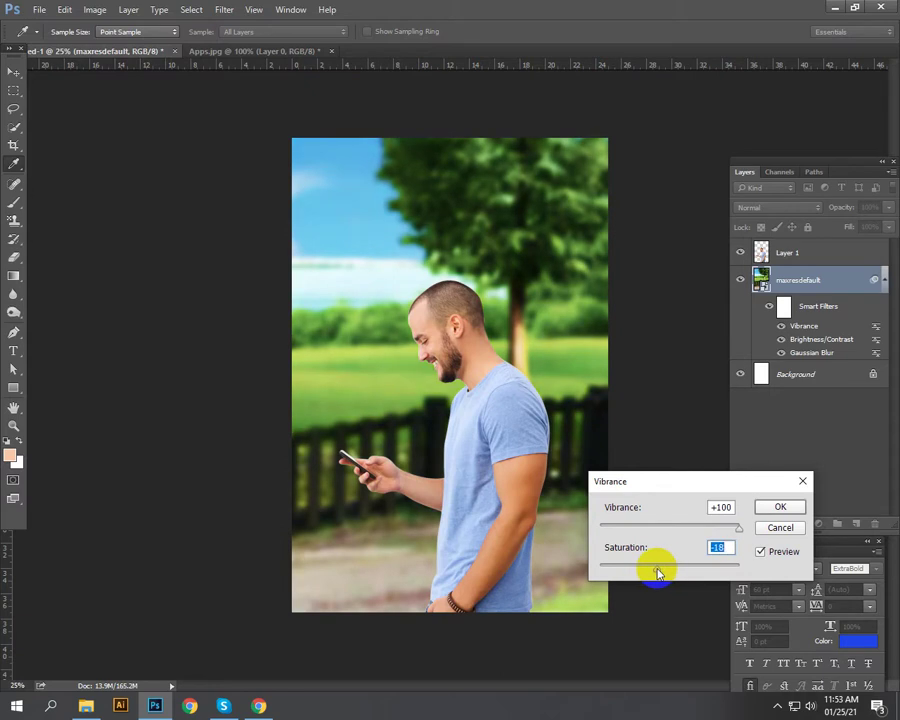
pyautogui.moveTo(657, 572)
pyautogui.mouseDown()
pyautogui.moveTo(647, 572)
pyautogui.moveTo(656, 571)
pyautogui.mouseUp()
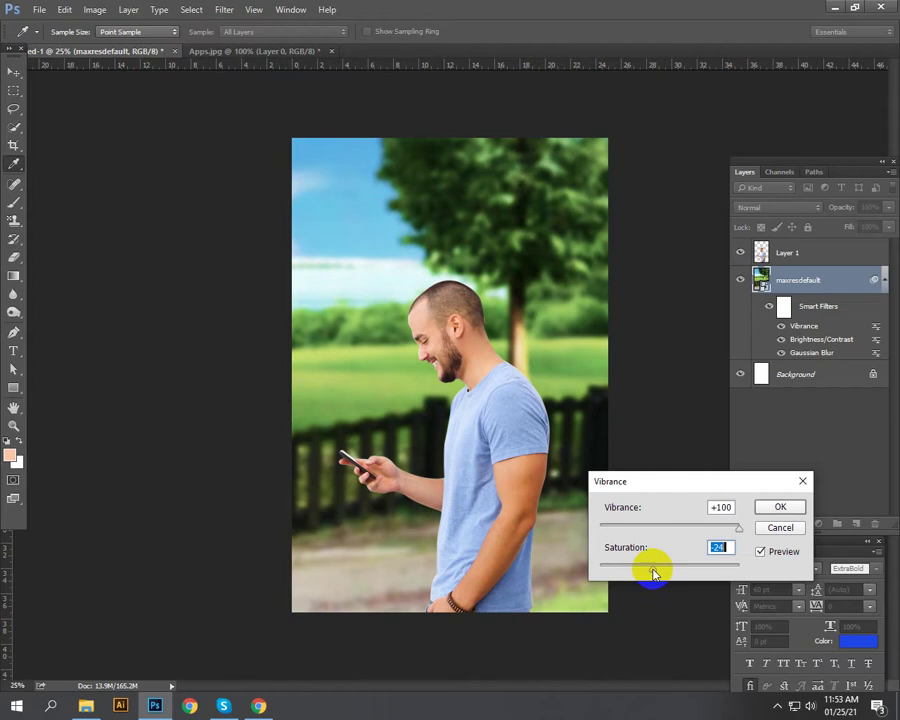
pyautogui.moveTo(655, 573); pyautogui.dragTo(665, 574)
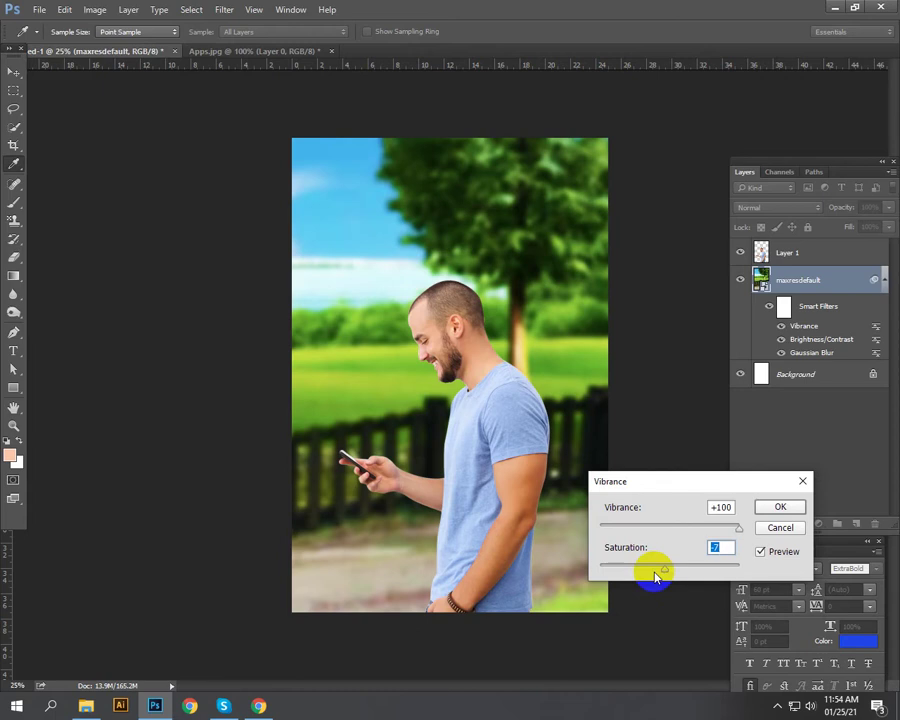
pyautogui.moveTo(662, 575); pyautogui.dragTo(675, 568)
pyautogui.click(780, 508)
pyautogui.press('v')
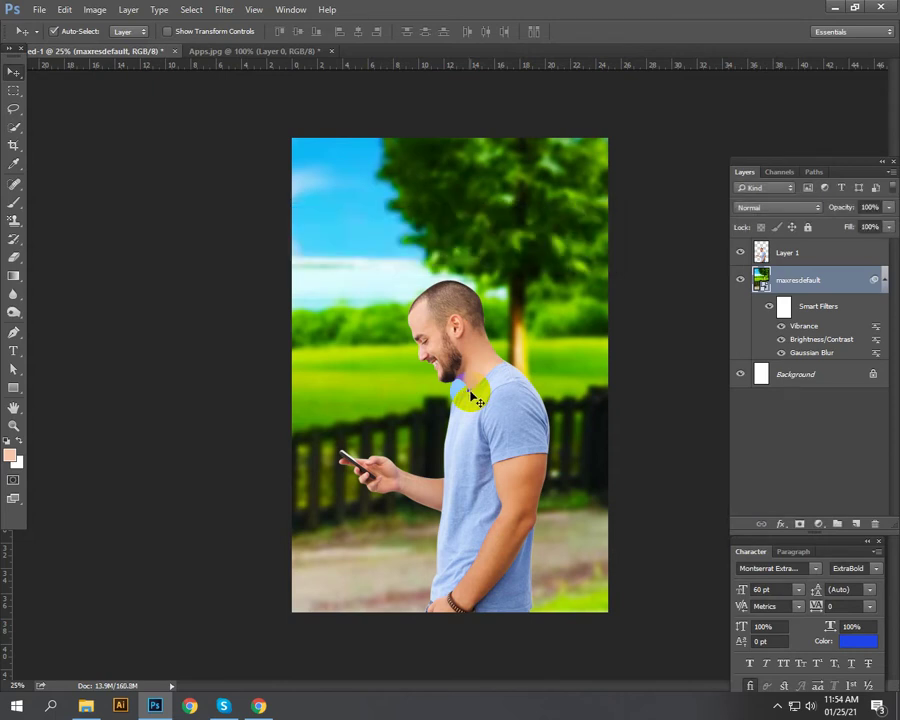
pyautogui.click(489, 414)
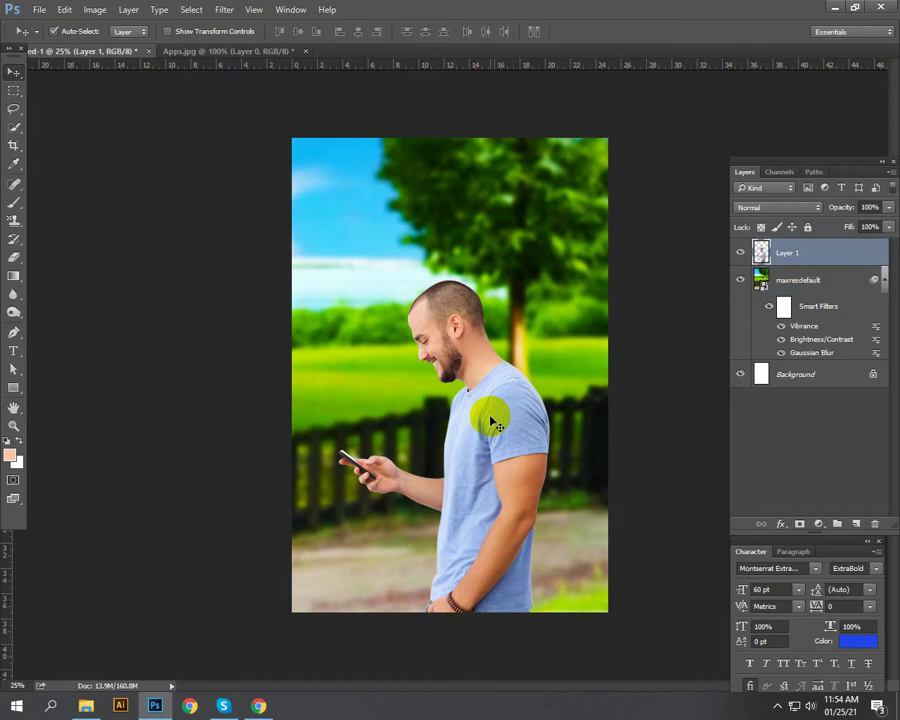
pyautogui.click(96, 15)
pyautogui.moveTo(124, 44)
pyautogui.click(262, 45)
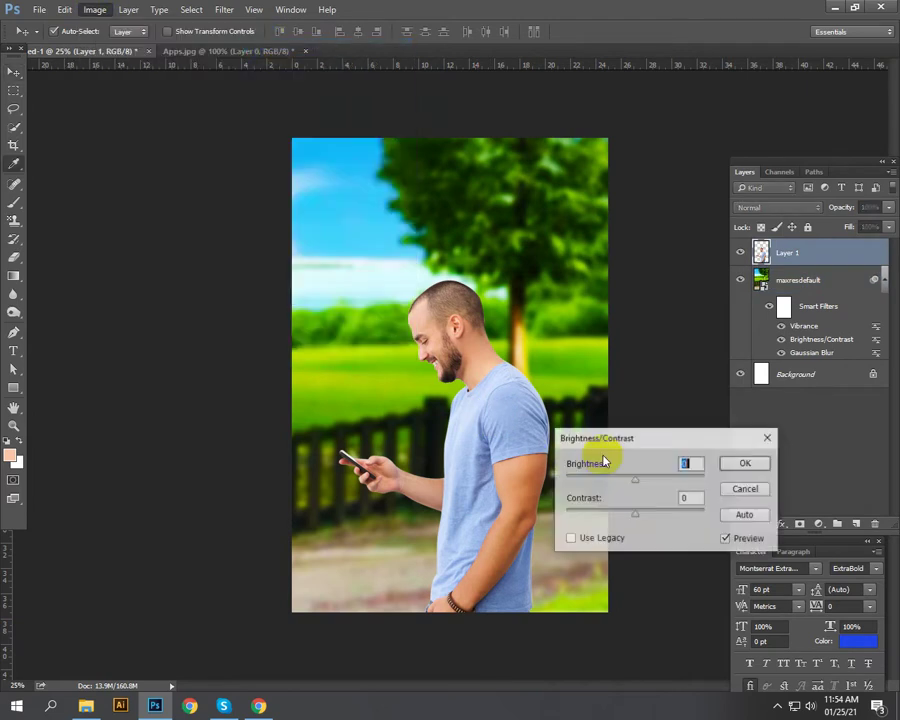
pyautogui.moveTo(637, 485); pyautogui.dragTo(646, 513)
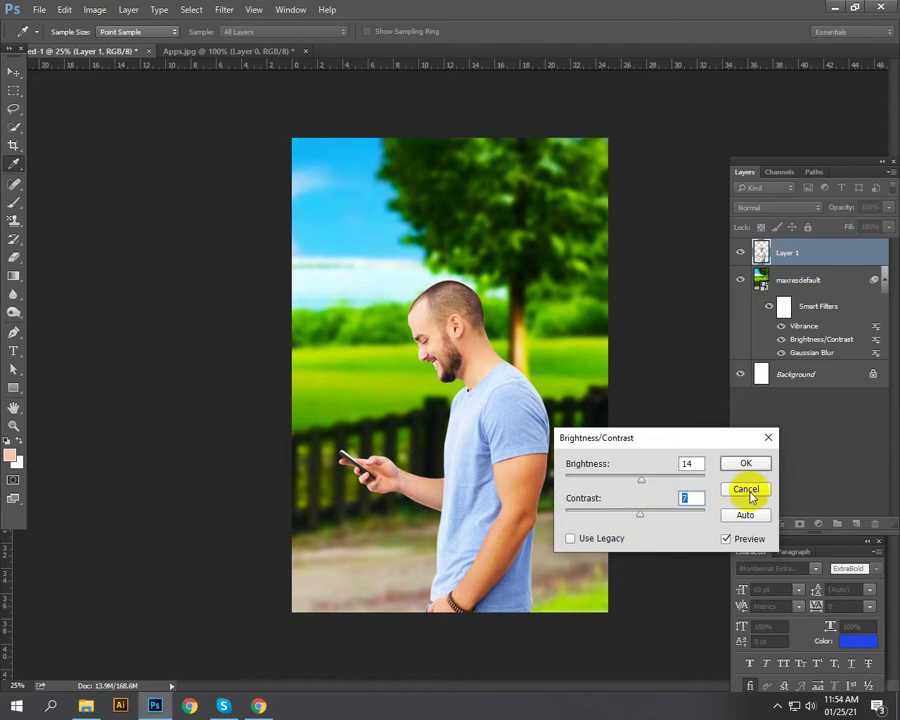
pyautogui.click(748, 489)
pyautogui.press('v')
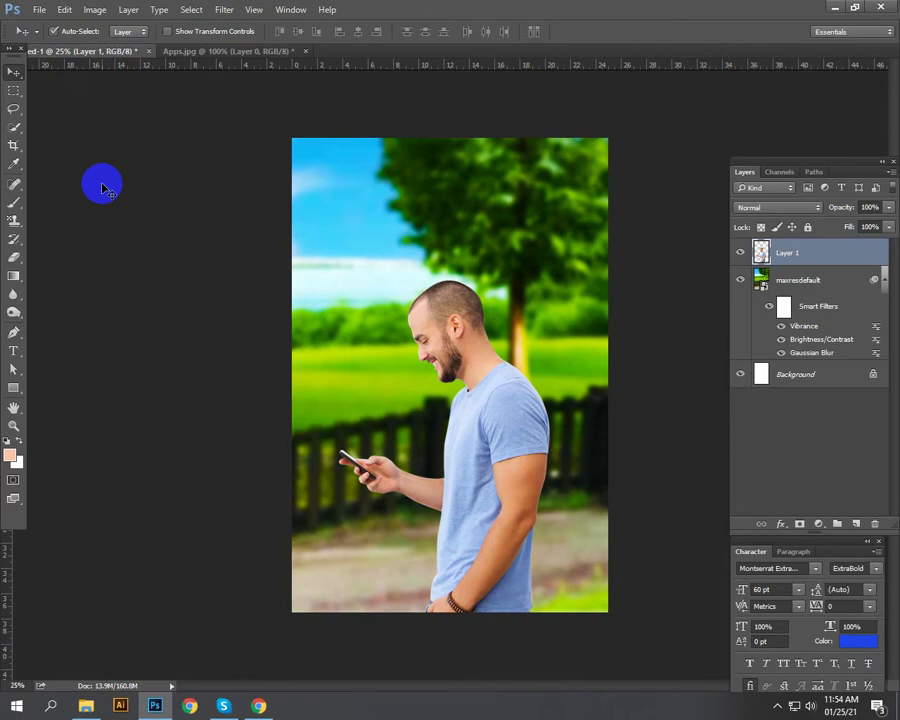
# Step: Examine the cut-out man's edges close up, from the head and shoulders to the phone hand, arm and shirt hem
pyautogui.hotkey('ctrl', '+')
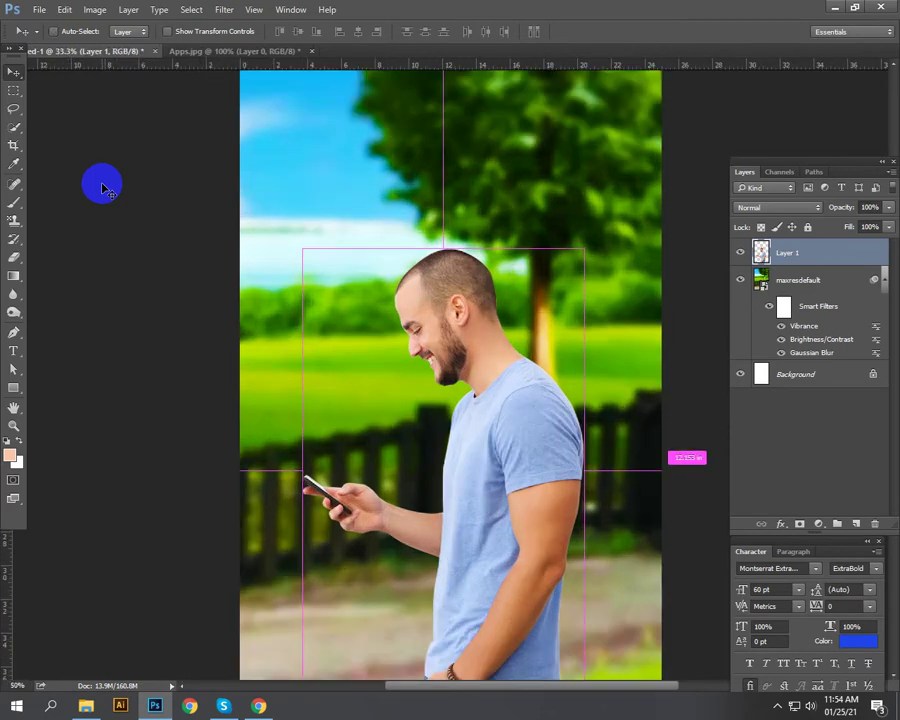
pyautogui.hotkey('ctrl', '+')
pyautogui.hotkey('ctrl', '+')
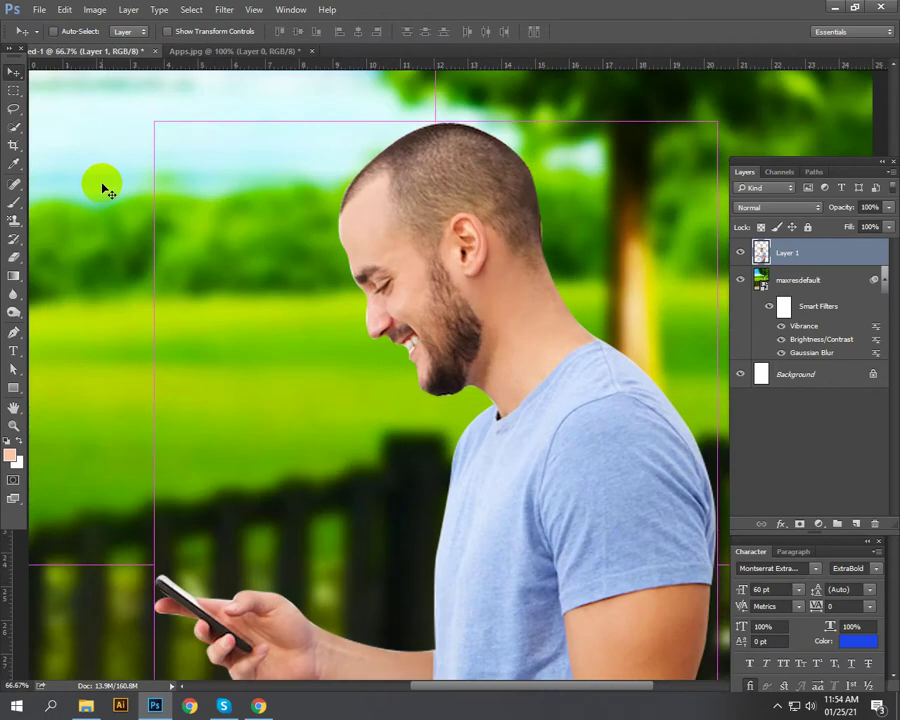
pyautogui.hotkey('ctrl', '+')
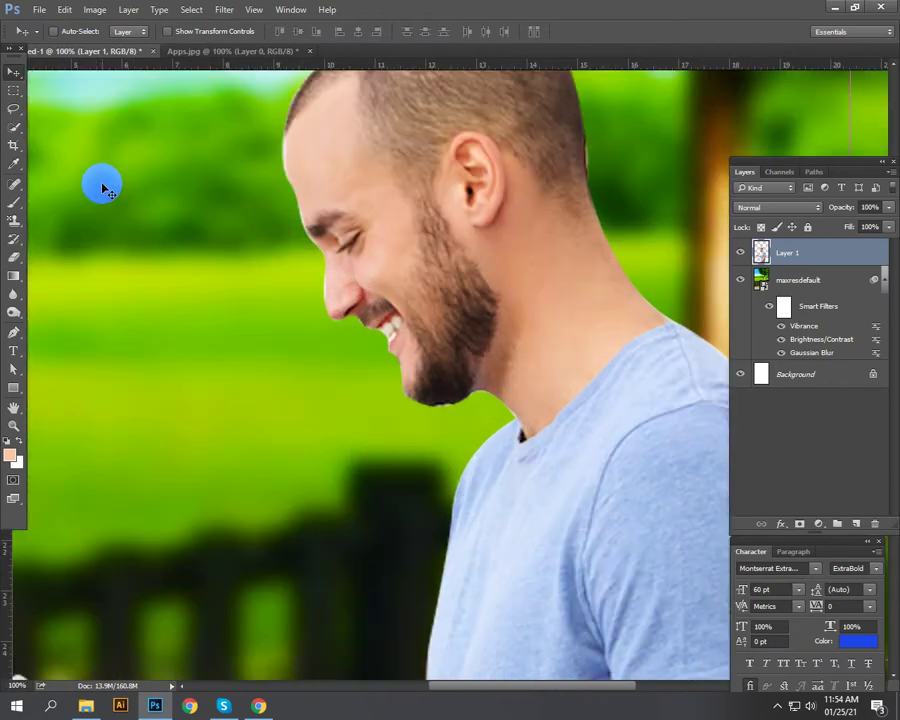
pyautogui.hotkey('ctrl', '-')
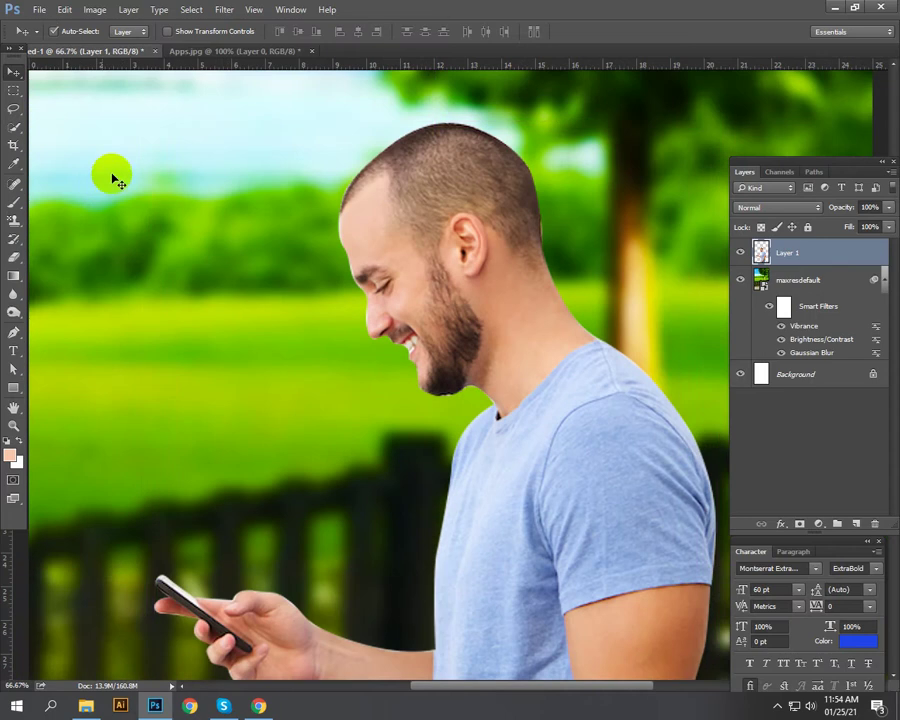
pyautogui.keyDown('ctrl'); pyautogui.click(388, 328); pyautogui.keyUp('ctrl')
pyautogui.moveTo(488, 356); pyautogui.dragTo(408, 285)
pyautogui.moveTo(413, 414); pyautogui.dragTo(414, 305)
pyautogui.scroll(-5, 435, 276)
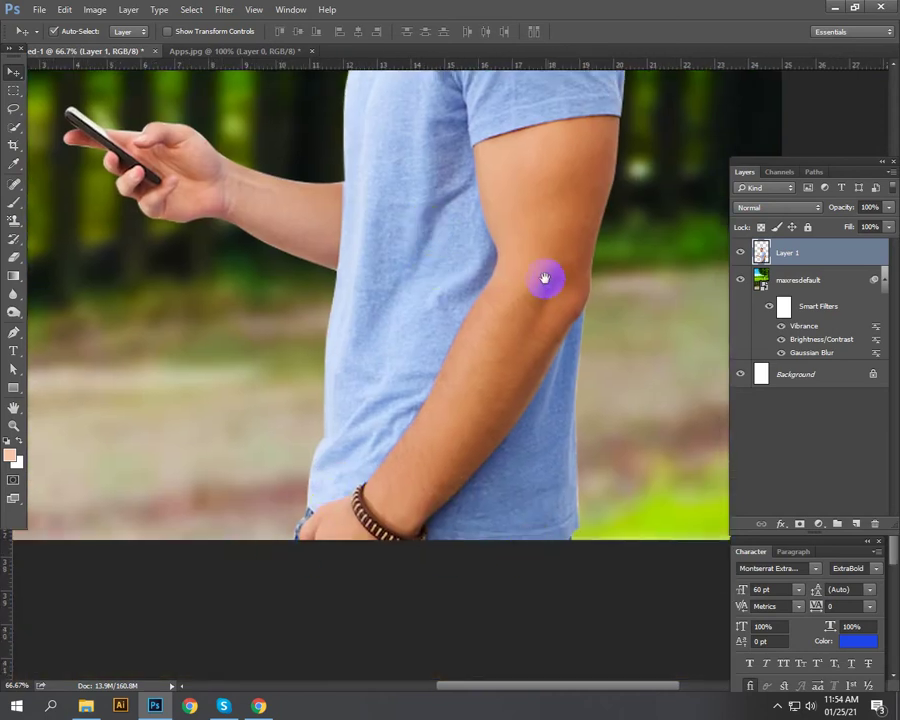
pyautogui.moveTo(543, 277); pyautogui.dragTo(513, 441)
pyautogui.moveTo(546, 277); pyautogui.dragTo(522, 380)
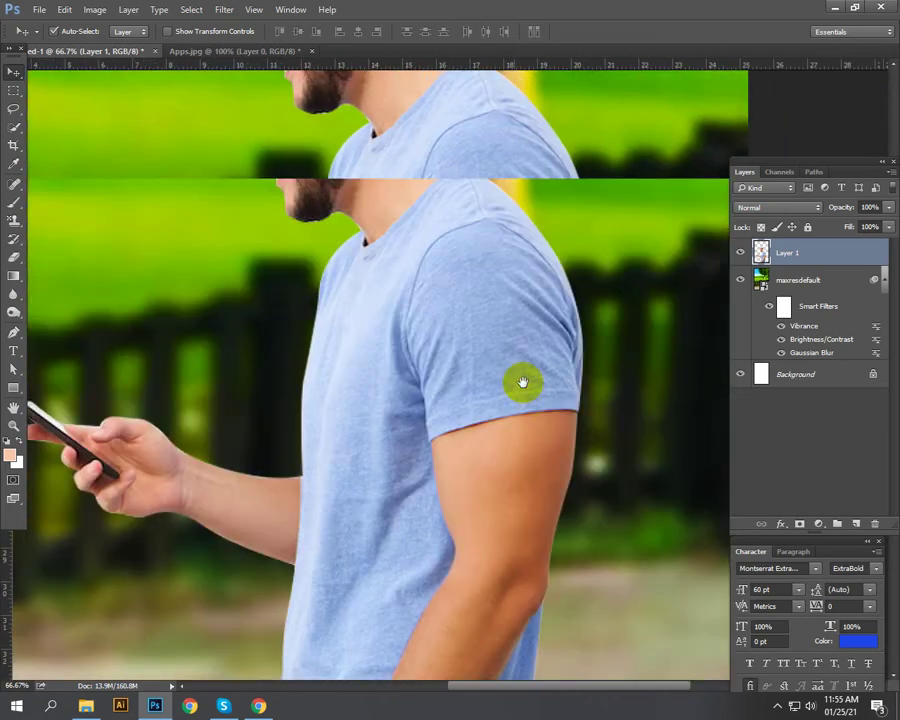
pyautogui.moveTo(494, 301); pyautogui.dragTo(496, 399)
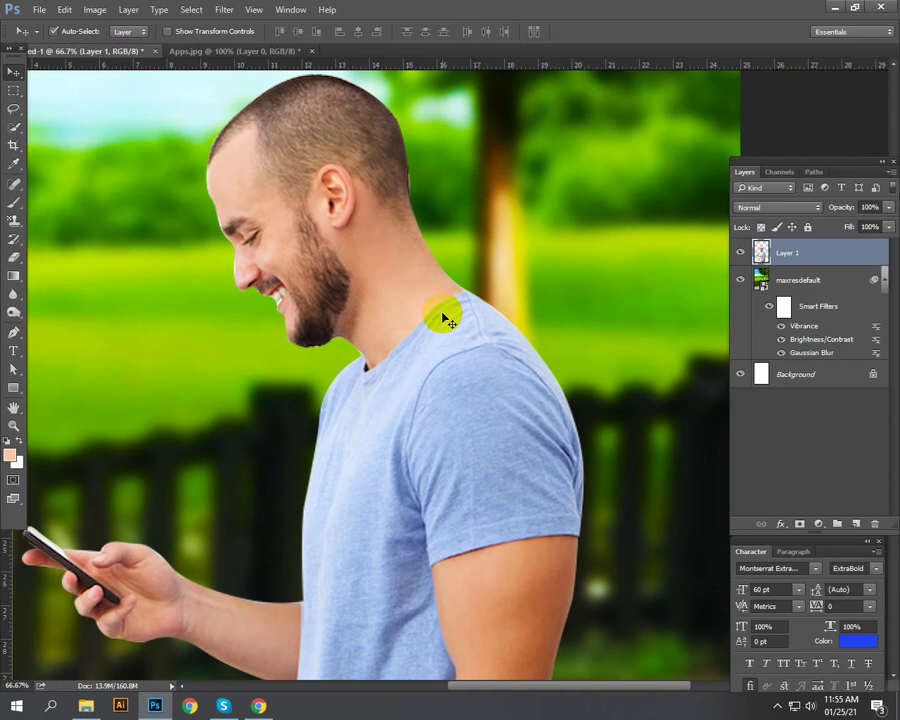
# Step: Erase the leftover fringe along the back of the man's head beside the ear with a 7-pixel eraser
pyautogui.scroll(3, 447, 320)
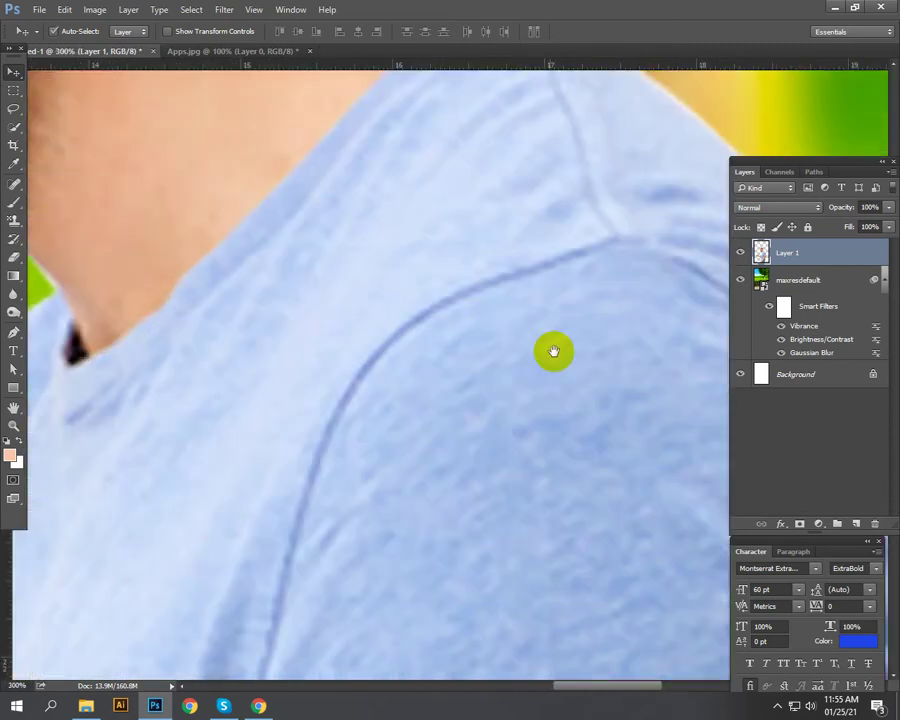
pyautogui.moveTo(438, 315); pyautogui.dragTo(474, 436)
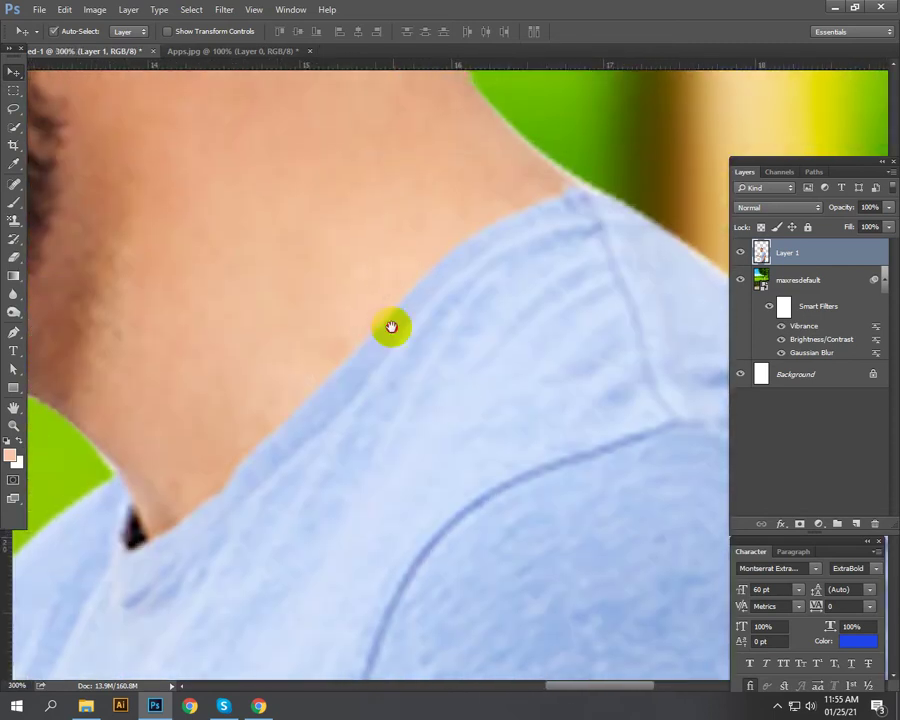
pyautogui.moveTo(392, 324); pyautogui.dragTo(401, 414)
pyautogui.moveTo(357, 255); pyautogui.dragTo(369, 502)
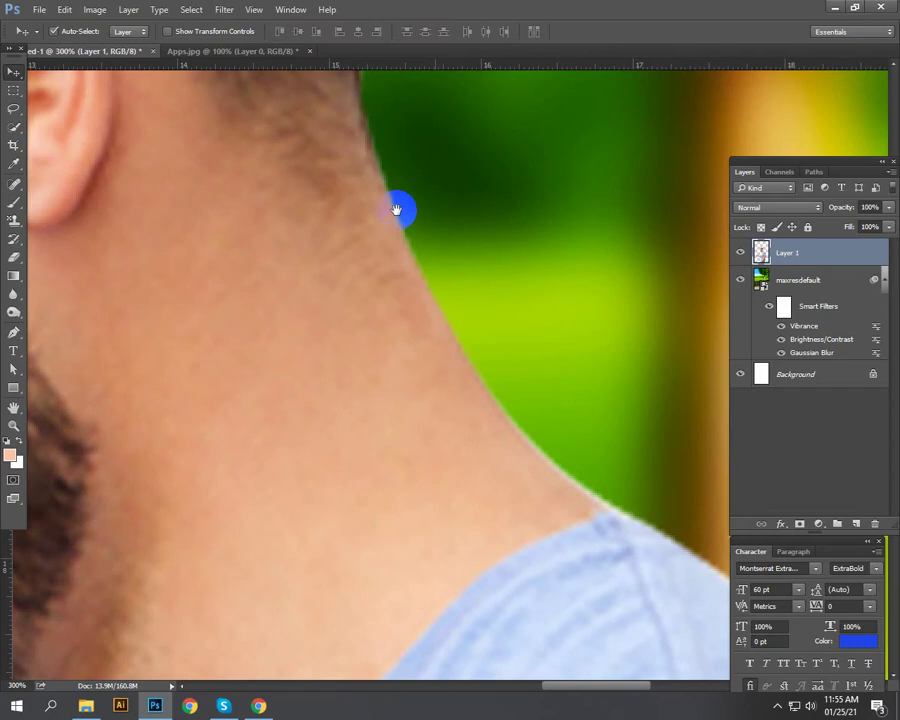
pyautogui.moveTo(356, 293); pyautogui.dragTo(371, 310)
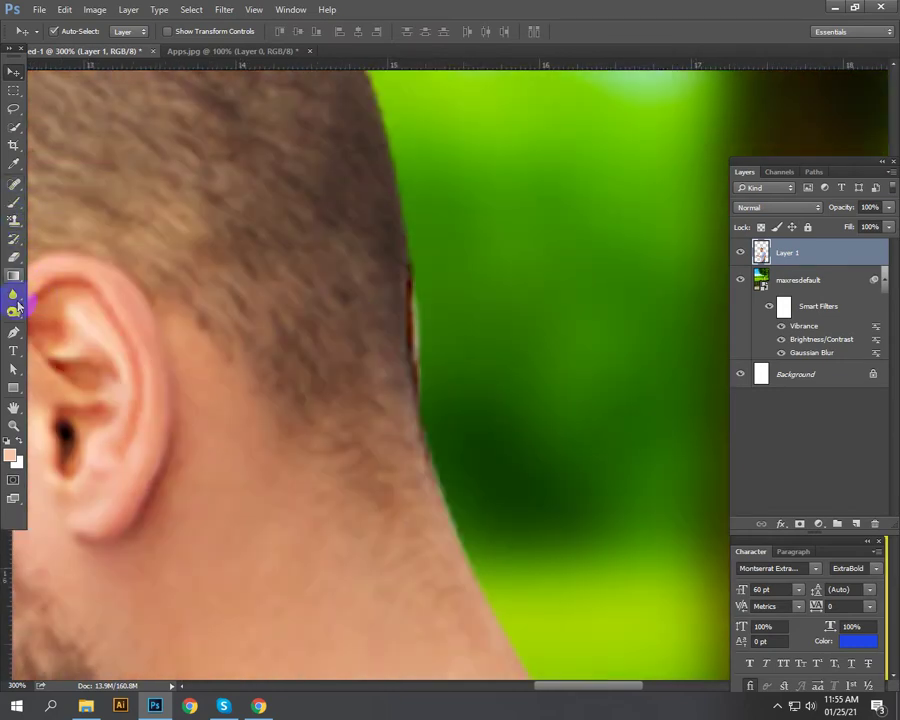
pyautogui.click(14, 258)
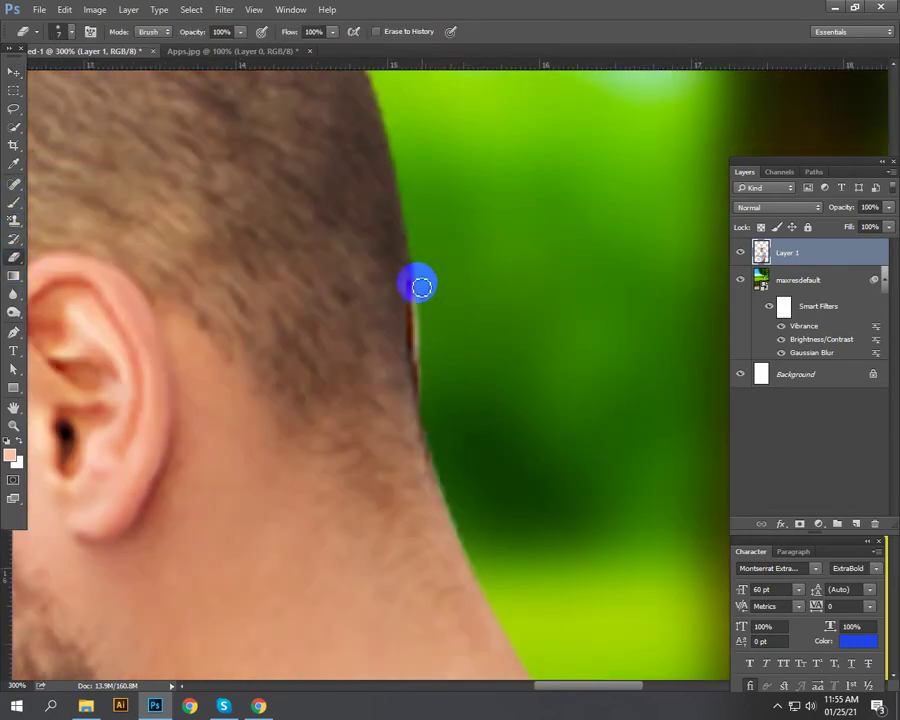
pyautogui.moveTo(421, 292)
pyautogui.mouseDown()
pyautogui.moveTo(420, 352)
pyautogui.moveTo(436, 384)
pyautogui.mouseUp()
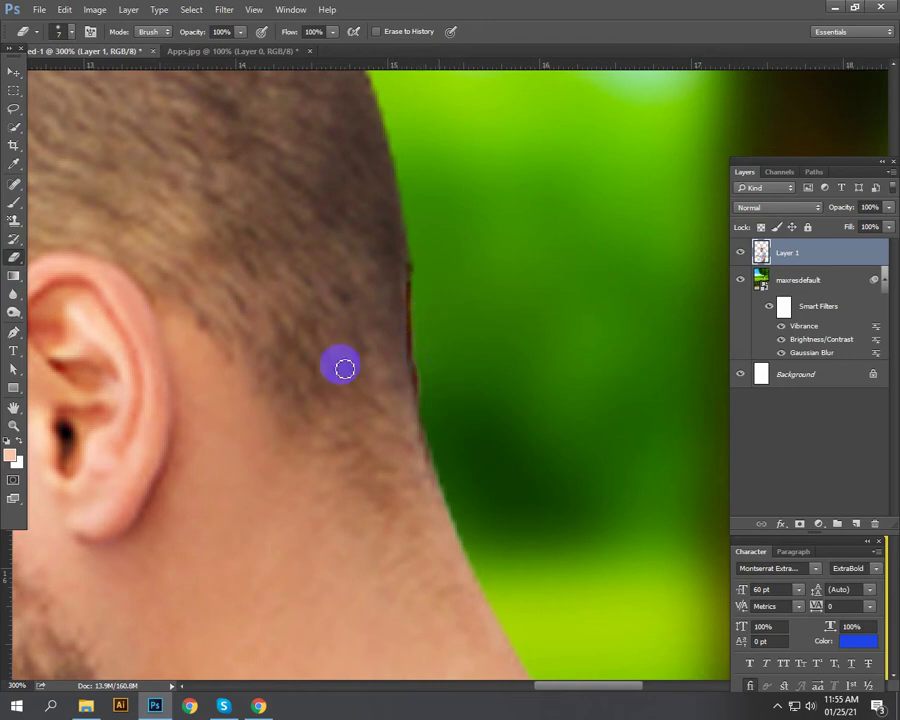
pyautogui.moveTo(427, 290)
pyautogui.mouseDown()
pyautogui.moveTo(420, 269)
pyautogui.moveTo(430, 350)
pyautogui.moveTo(422, 380)
pyautogui.moveTo(446, 436)
pyautogui.moveTo(490, 406)
pyautogui.mouseUp()
pyautogui.click(13, 73)
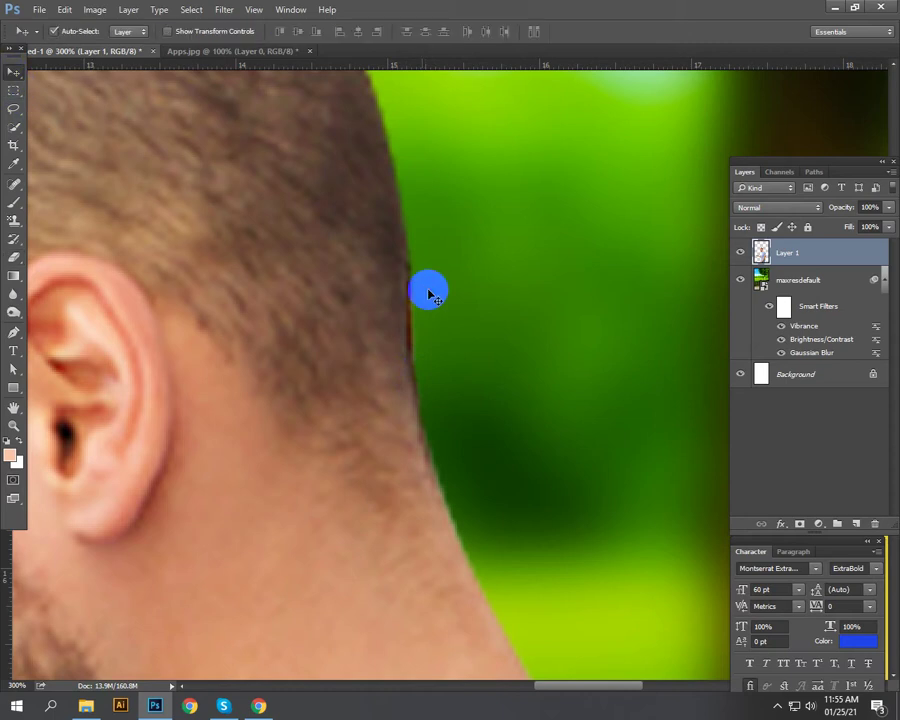
pyautogui.scroll(-4, 428, 293)
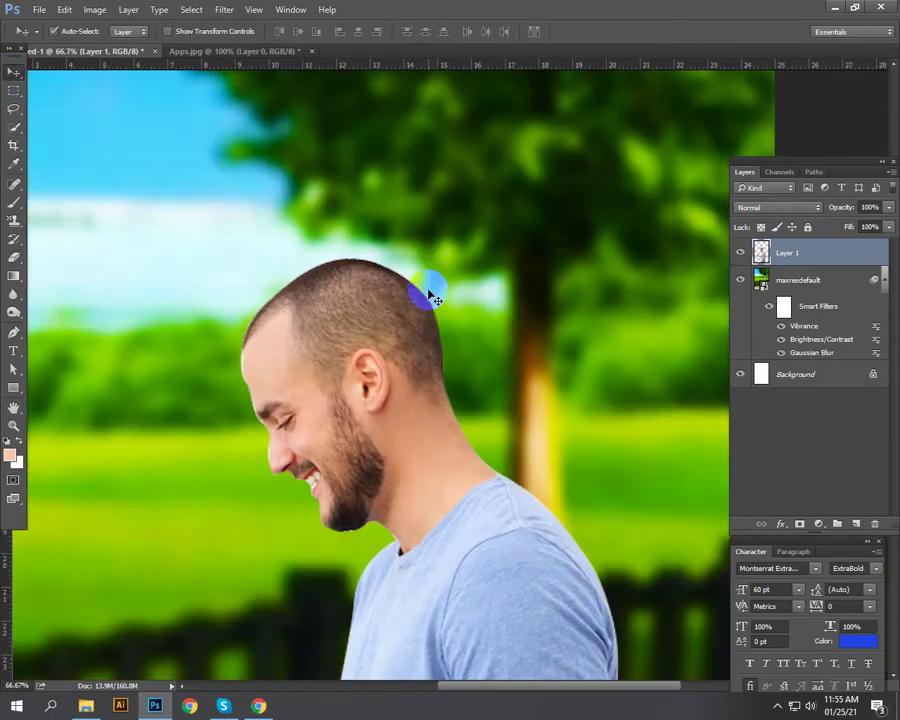
pyautogui.scroll(4, 428, 291)
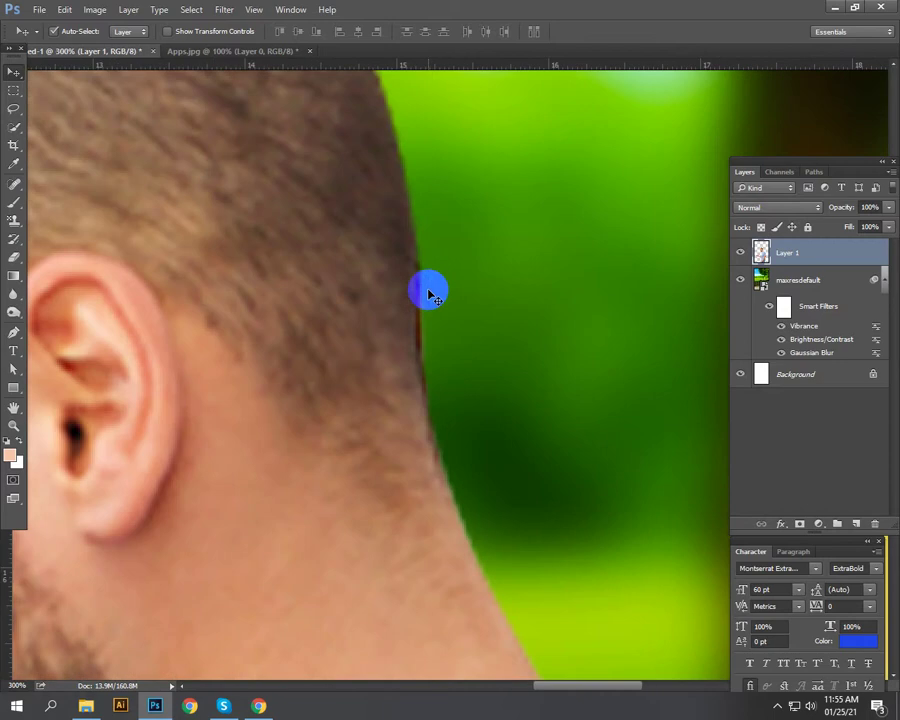
# Step: Erase the pale fringe around the man's nose and mouth with the 7-pixel eraser
pyautogui.moveTo(241, 483); pyautogui.dragTo(445, 384)
pyautogui.moveTo(101, 515); pyautogui.dragTo(450, 399)
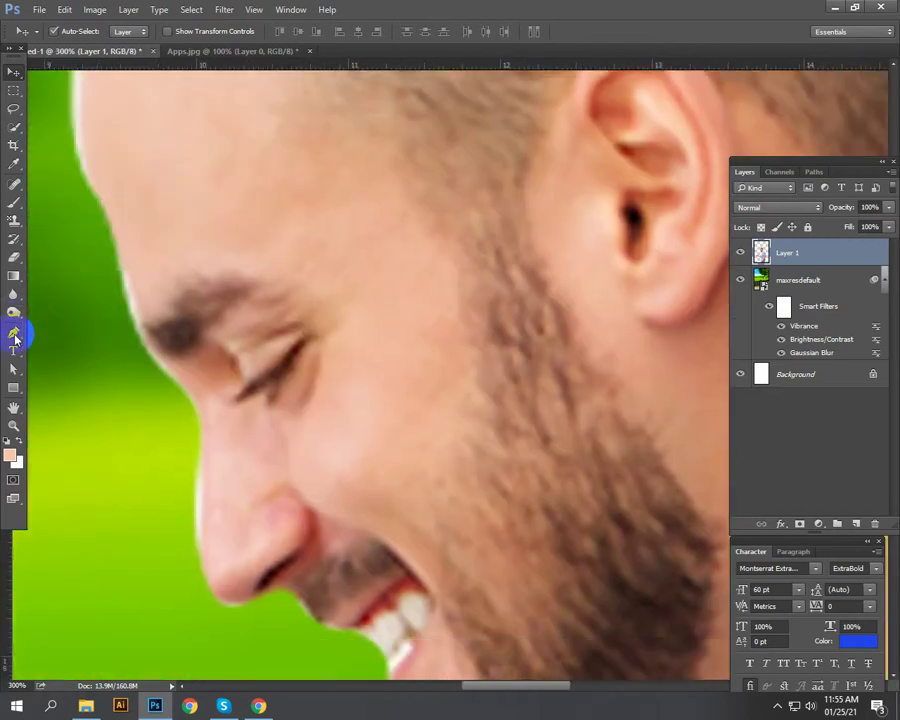
pyautogui.click(15, 257)
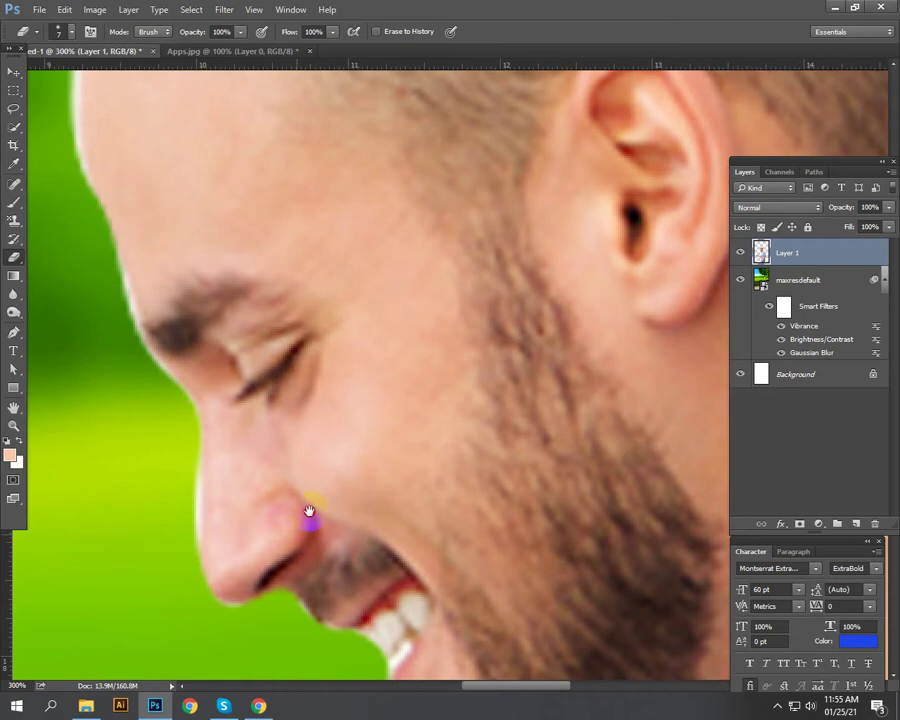
pyautogui.moveTo(311, 518); pyautogui.dragTo(359, 349)
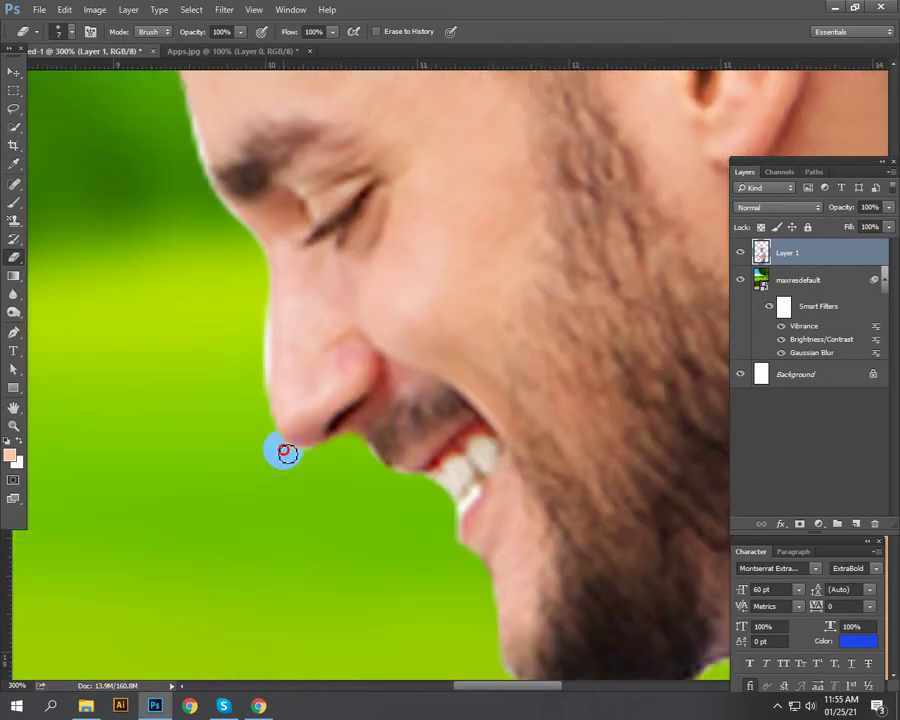
pyautogui.moveTo(297, 459)
pyautogui.mouseDown()
pyautogui.moveTo(320, 456)
pyautogui.moveTo(282, 444)
pyautogui.moveTo(362, 466)
pyautogui.moveTo(368, 453)
pyautogui.moveTo(382, 490)
pyautogui.moveTo(410, 482)
pyautogui.moveTo(454, 514)
pyautogui.moveTo(484, 490)
pyautogui.moveTo(433, 338)
pyautogui.mouseUp()
pyautogui.moveTo(416, 396)
pyautogui.mouseDown()
pyautogui.moveTo(402, 356)
pyautogui.moveTo(397, 392)
pyautogui.moveTo(413, 401)
pyautogui.moveTo(434, 454)
pyautogui.mouseUp()
# Step: Erase the light remnants under the man's bearded chin and check the cleaned cut-out at 50% zoom
pyautogui.moveTo(382, 326); pyautogui.dragTo(300, 180)
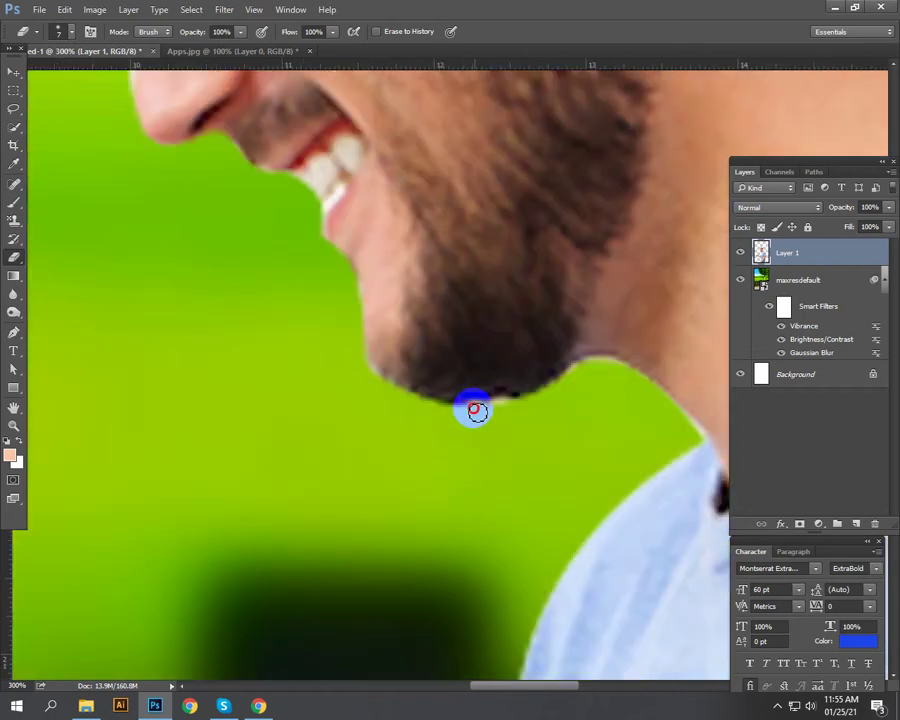
pyautogui.moveTo(475, 408)
pyautogui.mouseDown()
pyautogui.moveTo(505, 402)
pyautogui.moveTo(466, 414)
pyautogui.moveTo(556, 394)
pyautogui.moveTo(545, 405)
pyautogui.mouseUp()
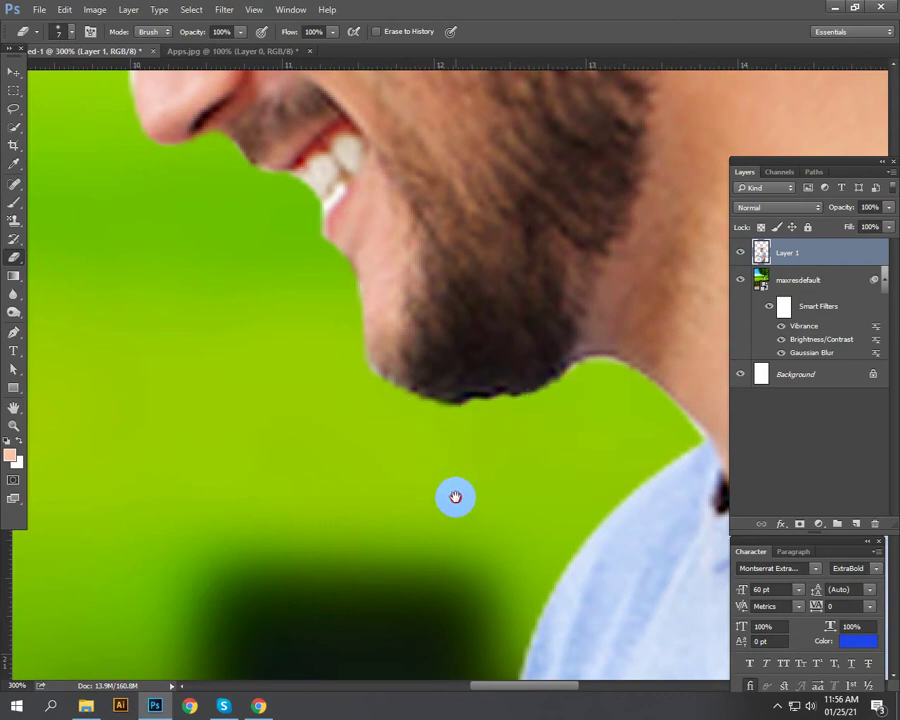
pyautogui.moveTo(445, 426)
pyautogui.mouseDown()
pyautogui.moveTo(401, 311)
pyautogui.moveTo(392, 232)
pyautogui.mouseUp()
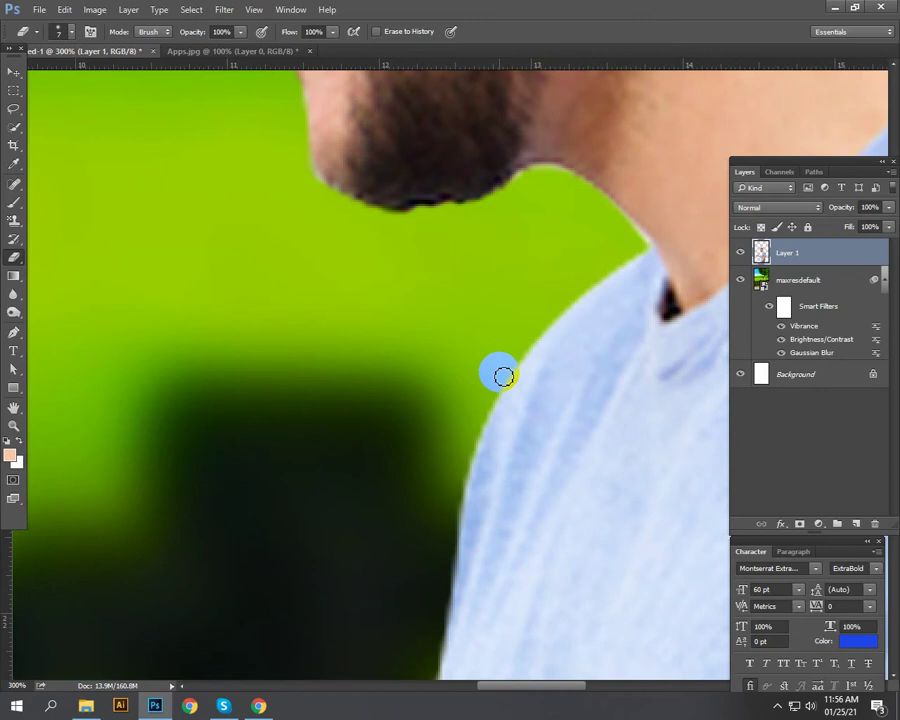
pyautogui.scroll(-3, 503, 378)
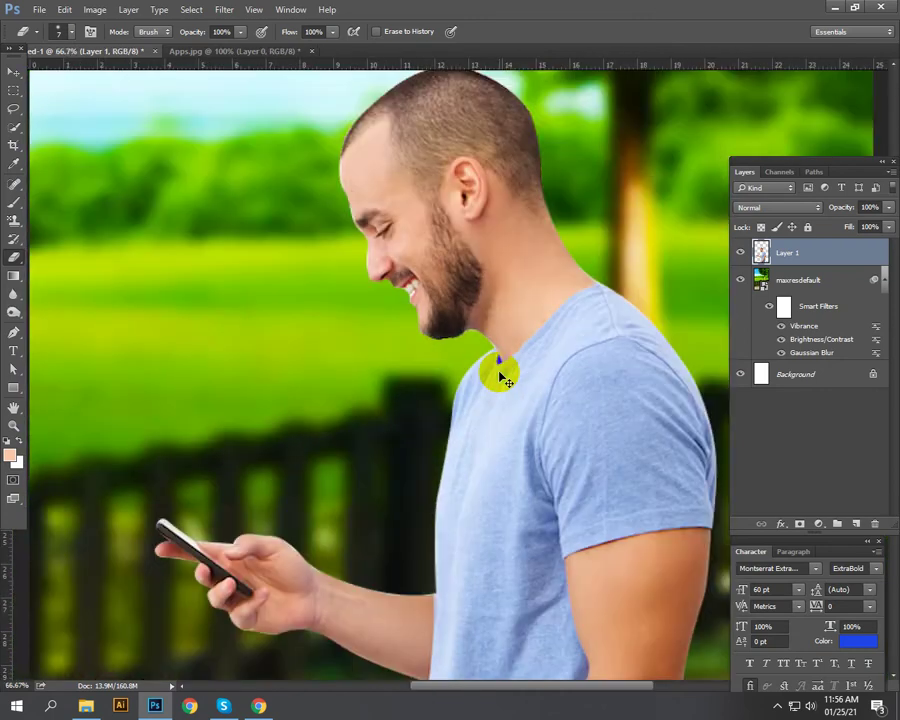
pyautogui.scroll(-1, 503, 378)
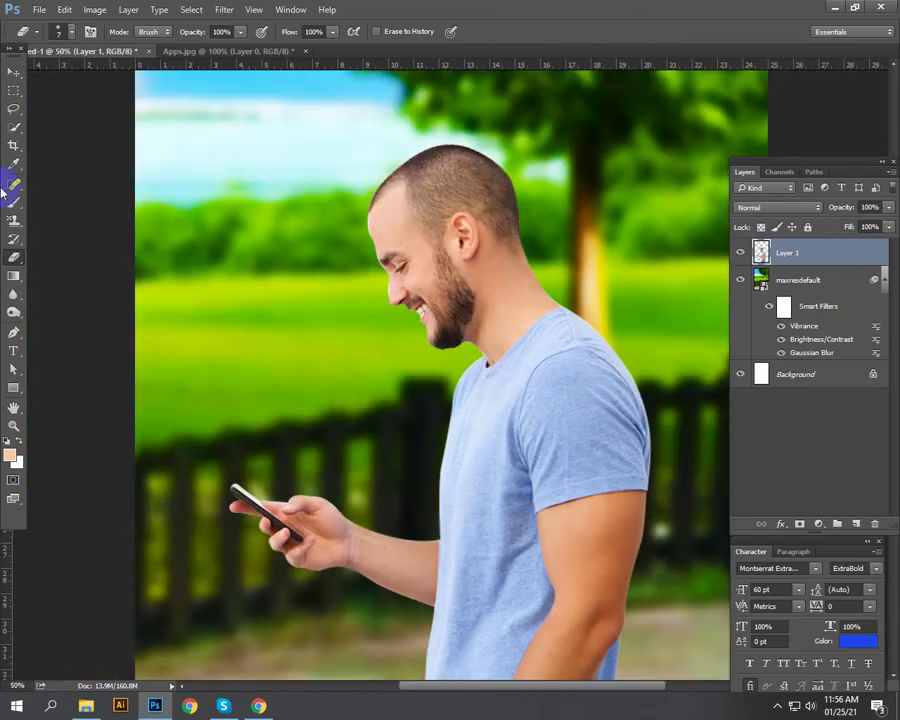
pyautogui.click(13, 74)
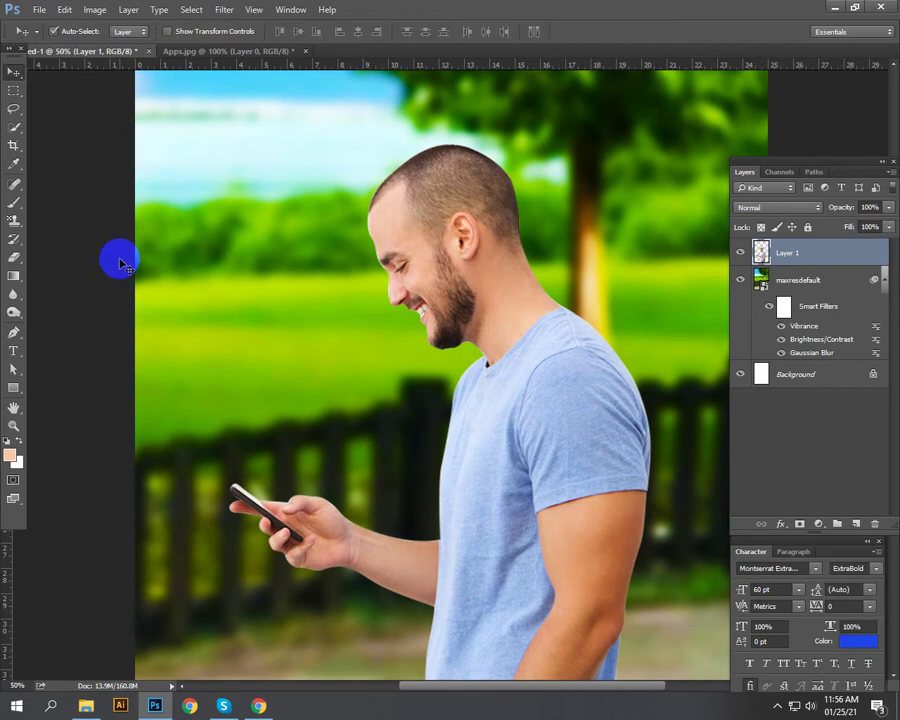
# Step: Set the foreground colour to black (#000000) and brush over the man's hair and beard in Darken mode at 18% opacity
pyautogui.press('b')
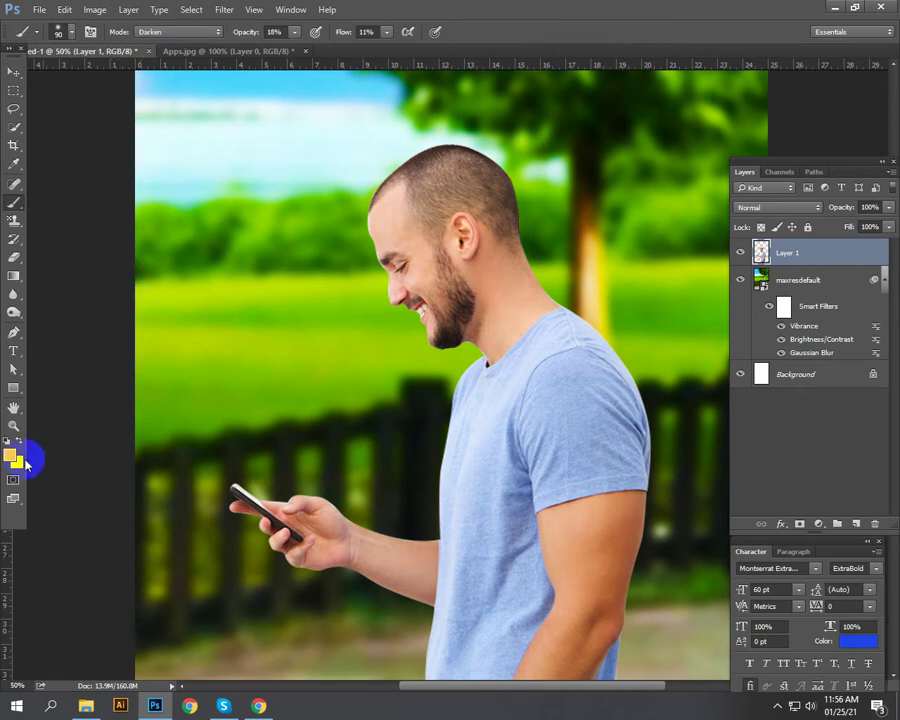
pyautogui.click(7, 460)
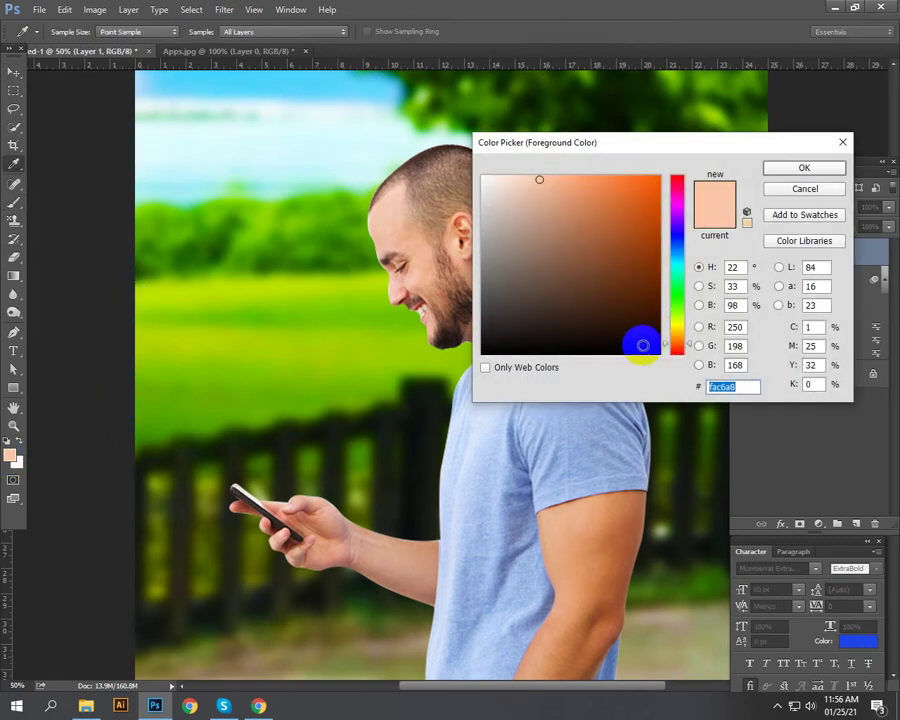
pyautogui.moveTo(638, 341); pyautogui.dragTo(691, 375)
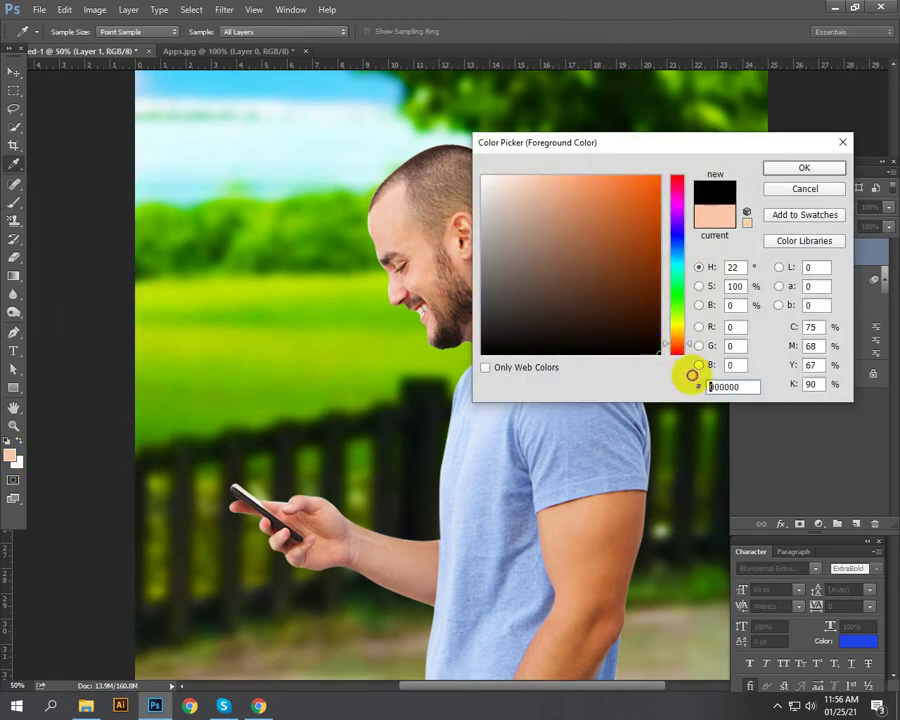
pyautogui.click(801, 171)
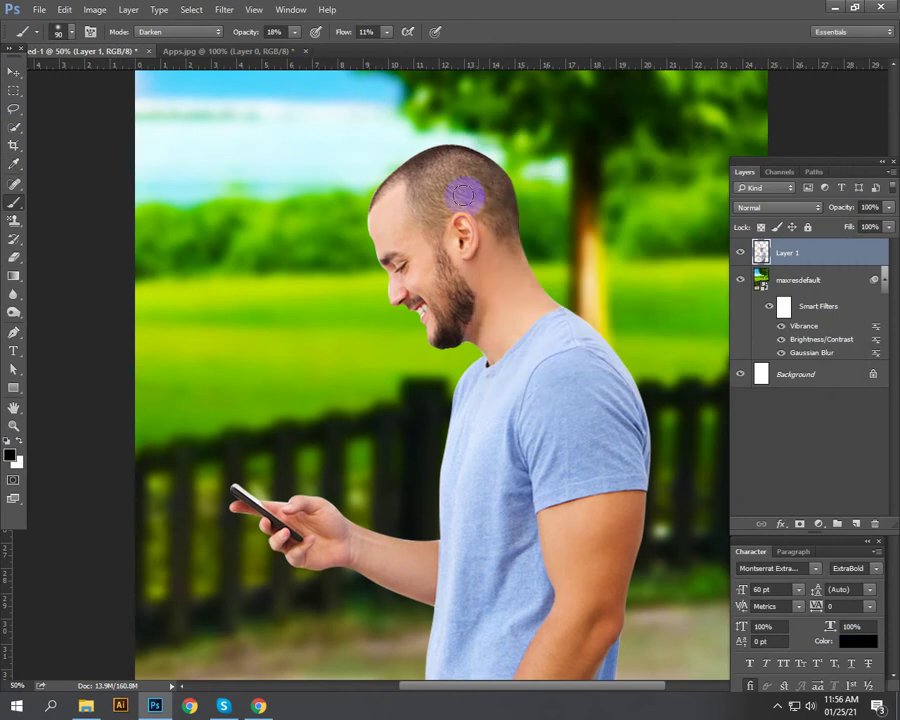
pyautogui.moveTo(452, 166)
pyautogui.mouseDown()
pyautogui.moveTo(481, 183)
pyautogui.moveTo(470, 169)
pyautogui.moveTo(448, 197)
pyautogui.moveTo(435, 160)
pyautogui.moveTo(434, 219)
pyautogui.moveTo(421, 168)
pyautogui.moveTo(425, 186)
pyautogui.moveTo(457, 170)
pyautogui.moveTo(489, 198)
pyautogui.moveTo(468, 161)
pyautogui.moveTo(443, 170)
pyautogui.moveTo(430, 161)
pyautogui.moveTo(471, 185)
pyautogui.moveTo(455, 159)
pyautogui.moveTo(436, 192)
pyautogui.moveTo(433, 182)
pyautogui.moveTo(436, 204)
pyautogui.moveTo(442, 173)
pyautogui.moveTo(471, 174)
pyautogui.moveTo(503, 227)
pyautogui.moveTo(490, 177)
pyautogui.moveTo(461, 166)
pyautogui.moveTo(444, 201)
pyautogui.mouseUp()
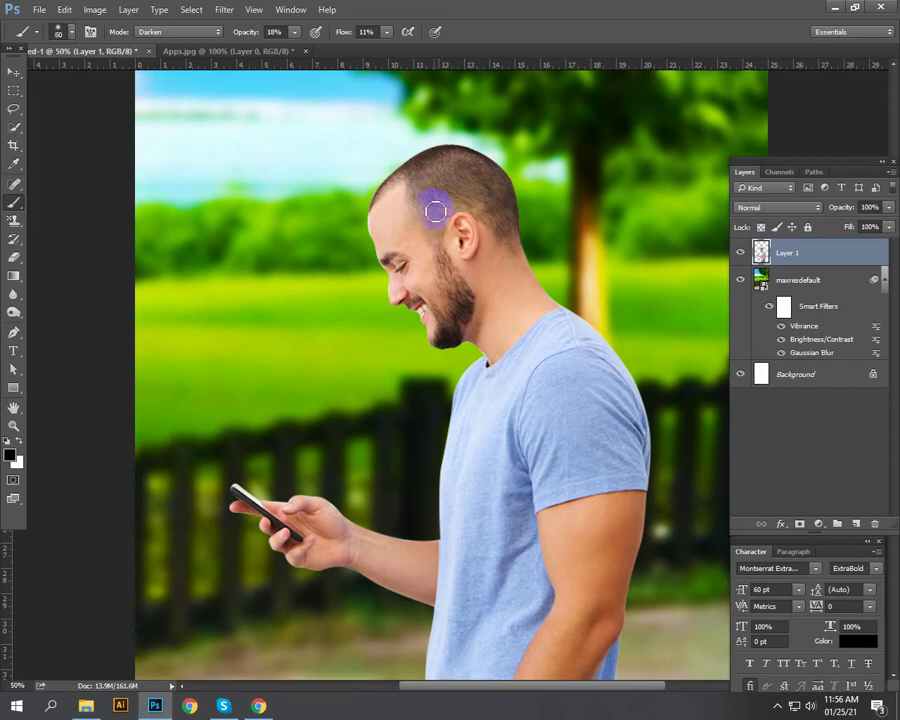
pyautogui.moveTo(443, 254)
pyautogui.mouseDown()
pyautogui.moveTo(457, 298)
pyautogui.moveTo(444, 274)
pyautogui.moveTo(445, 310)
pyautogui.moveTo(440, 285)
pyautogui.moveTo(449, 305)
pyautogui.moveTo(449, 282)
pyautogui.moveTo(465, 314)
pyautogui.mouseUp()
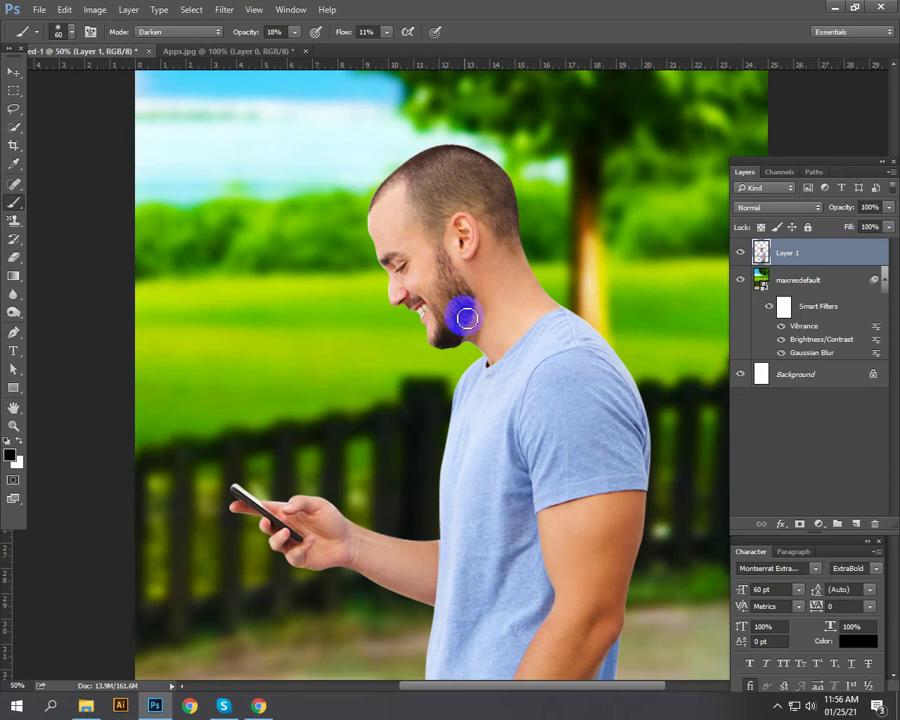
# Step: Set the black Darken brush to 27% opacity and paint over the man's sideburn, beard and front hairline
pyautogui.scroll(3, 465, 322)
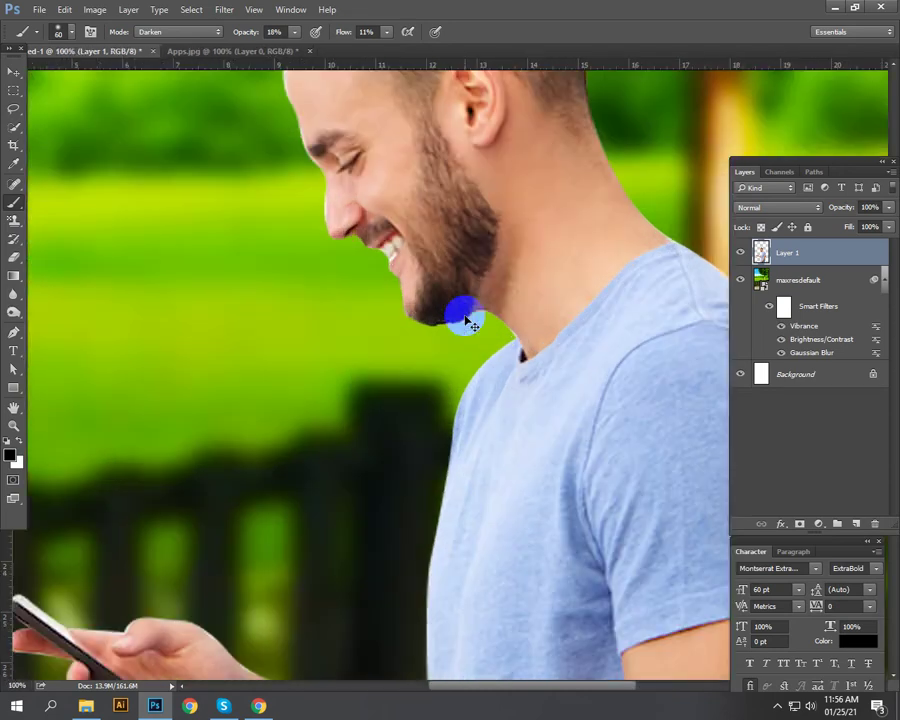
pyautogui.moveTo(466, 270); pyautogui.dragTo(397, 390)
pyautogui.click(273, 31)
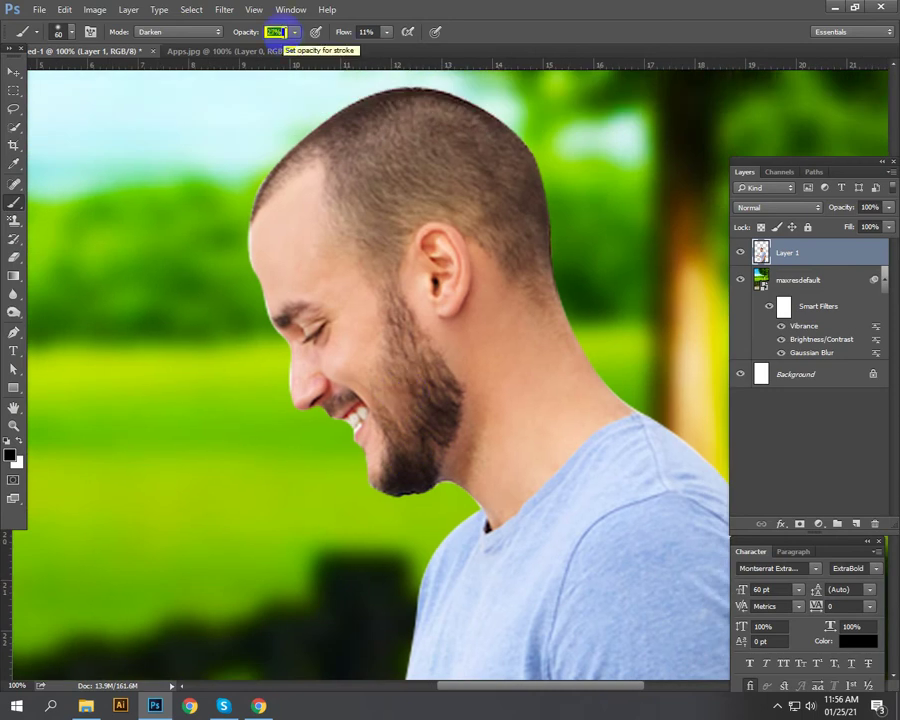
pyautogui.moveTo(397, 328)
pyautogui.mouseDown()
pyautogui.moveTo(418, 400)
pyautogui.moveTo(401, 356)
pyautogui.moveTo(394, 393)
pyautogui.moveTo(388, 381)
pyautogui.moveTo(409, 420)
pyautogui.moveTo(420, 356)
pyautogui.moveTo(436, 385)
pyautogui.moveTo(409, 447)
pyautogui.moveTo(392, 389)
pyautogui.moveTo(403, 457)
pyautogui.moveTo(416, 414)
pyautogui.moveTo(407, 360)
pyautogui.mouseUp()
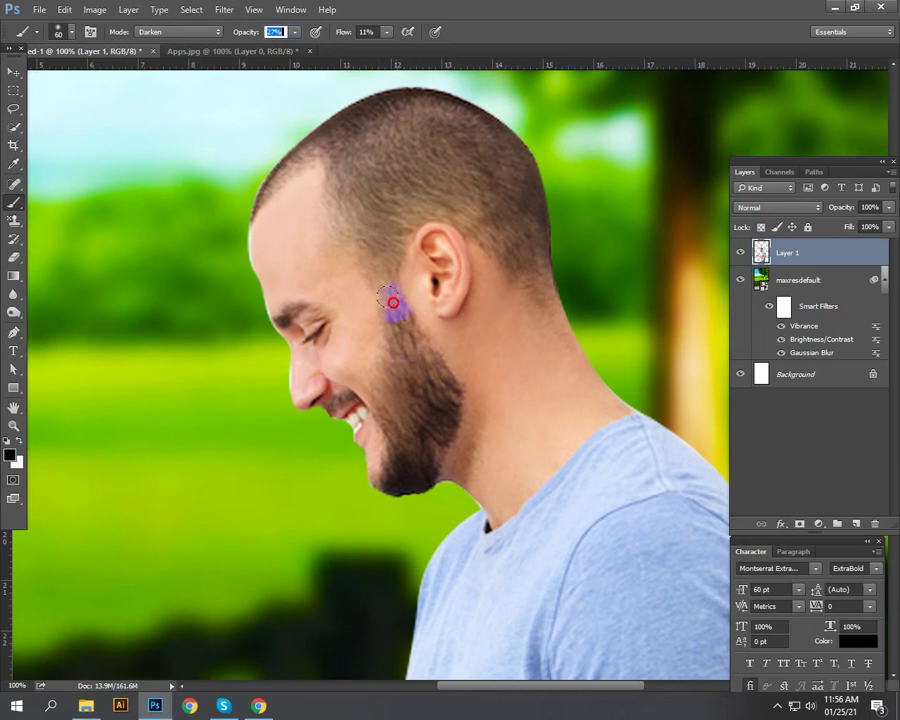
pyautogui.moveTo(393, 302)
pyautogui.mouseDown()
pyautogui.moveTo(387, 240)
pyautogui.moveTo(401, 202)
pyautogui.moveTo(437, 172)
pyautogui.moveTo(409, 220)
pyautogui.moveTo(439, 209)
pyautogui.moveTo(475, 220)
pyautogui.moveTo(550, 296)
pyautogui.moveTo(517, 173)
pyautogui.moveTo(474, 128)
pyautogui.moveTo(457, 121)
pyautogui.moveTo(389, 135)
pyautogui.moveTo(431, 112)
pyautogui.moveTo(418, 111)
pyautogui.moveTo(440, 117)
pyautogui.moveTo(480, 175)
pyautogui.moveTo(382, 175)
pyautogui.moveTo(352, 161)
pyautogui.moveTo(380, 239)
pyautogui.moveTo(395, 215)
pyautogui.moveTo(448, 207)
pyautogui.moveTo(414, 191)
pyautogui.moveTo(389, 159)
pyautogui.moveTo(438, 172)
pyautogui.moveTo(392, 148)
pyautogui.moveTo(423, 113)
pyautogui.moveTo(382, 133)
pyautogui.moveTo(451, 131)
pyautogui.moveTo(483, 199)
pyautogui.moveTo(378, 190)
pyautogui.moveTo(351, 197)
pyautogui.moveTo(350, 183)
pyautogui.moveTo(346, 211)
pyautogui.moveTo(379, 233)
pyautogui.moveTo(359, 157)
pyautogui.moveTo(342, 127)
pyautogui.moveTo(311, 145)
pyautogui.mouseUp()
# Step: Reduce the brush size to 40 pixels and darken the hair along the top and back of the man's head
pyautogui.press('[')
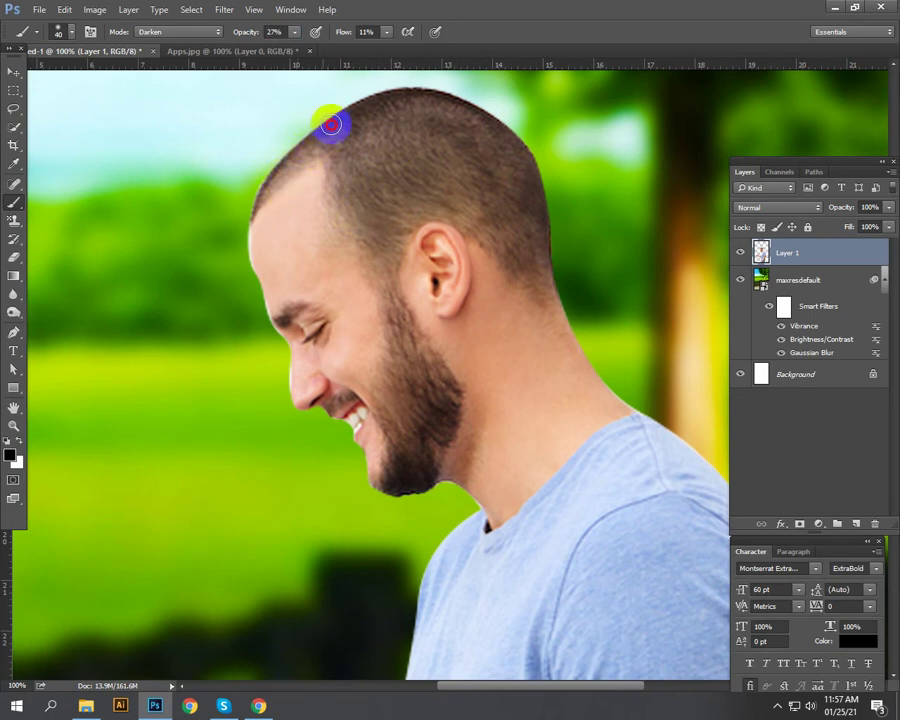
pyautogui.moveTo(331, 124)
pyautogui.mouseDown()
pyautogui.moveTo(372, 102)
pyautogui.moveTo(432, 95)
pyautogui.moveTo(466, 106)
pyautogui.moveTo(520, 148)
pyautogui.mouseUp()
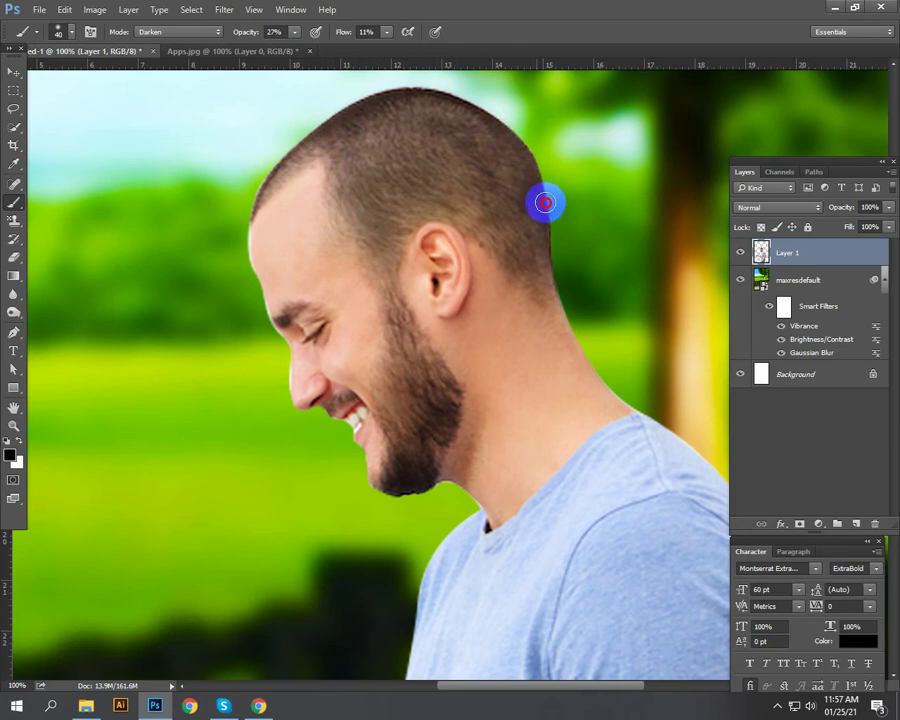
pyautogui.moveTo(545, 203)
pyautogui.mouseDown()
pyautogui.moveTo(521, 134)
pyautogui.moveTo(478, 104)
pyautogui.moveTo(414, 88)
pyautogui.moveTo(308, 129)
pyautogui.moveTo(267, 169)
pyautogui.moveTo(254, 210)
pyautogui.moveTo(305, 151)
pyautogui.moveTo(369, 117)
pyautogui.moveTo(430, 139)
pyautogui.moveTo(416, 112)
pyautogui.moveTo(396, 152)
pyautogui.moveTo(413, 154)
pyautogui.moveTo(395, 122)
pyautogui.moveTo(448, 109)
pyautogui.moveTo(407, 131)
pyautogui.moveTo(412, 150)
pyautogui.moveTo(444, 131)
pyautogui.moveTo(450, 163)
pyautogui.moveTo(426, 178)
pyautogui.moveTo(461, 217)
pyautogui.moveTo(484, 193)
pyautogui.moveTo(463, 179)
pyautogui.moveTo(429, 194)
pyautogui.moveTo(487, 210)
pyautogui.moveTo(525, 253)
pyautogui.moveTo(494, 208)
pyautogui.moveTo(417, 206)
pyautogui.moveTo(377, 159)
pyautogui.moveTo(353, 158)
pyautogui.moveTo(391, 119)
pyautogui.moveTo(455, 188)
pyautogui.moveTo(366, 196)
pyautogui.moveTo(453, 187)
pyautogui.moveTo(464, 207)
pyautogui.moveTo(487, 187)
pyautogui.mouseUp()
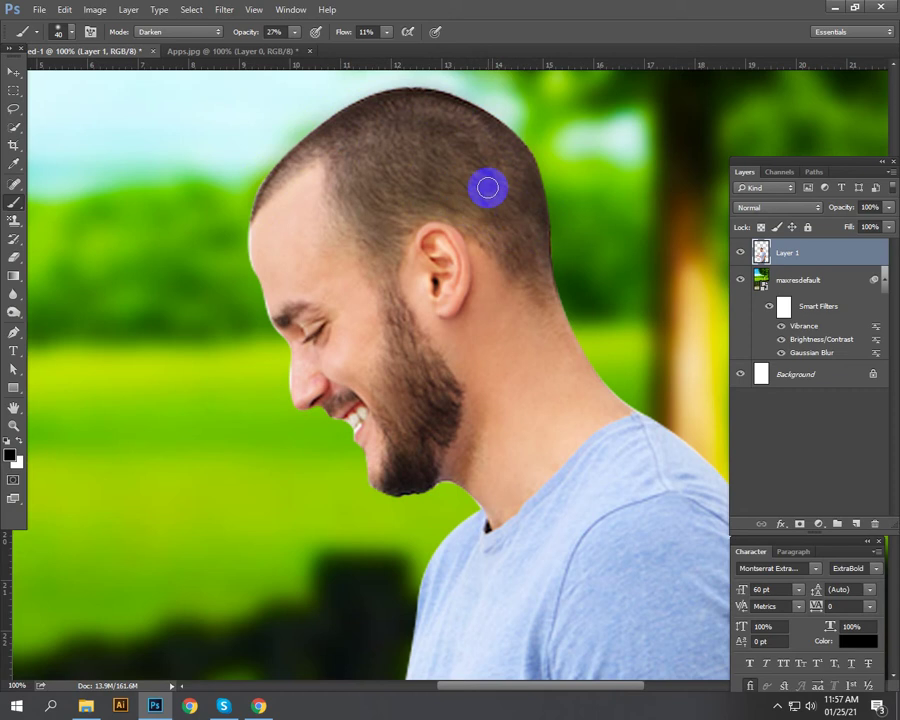
# Step: Examine the whole composite at 33.3% and the man's head, shirt and arms at 66.7% for remaining flaws
pyautogui.hotkey('ctrl', '-')
pyautogui.hotkey('ctrl', '-')
pyautogui.hotkey('ctrl', '-')
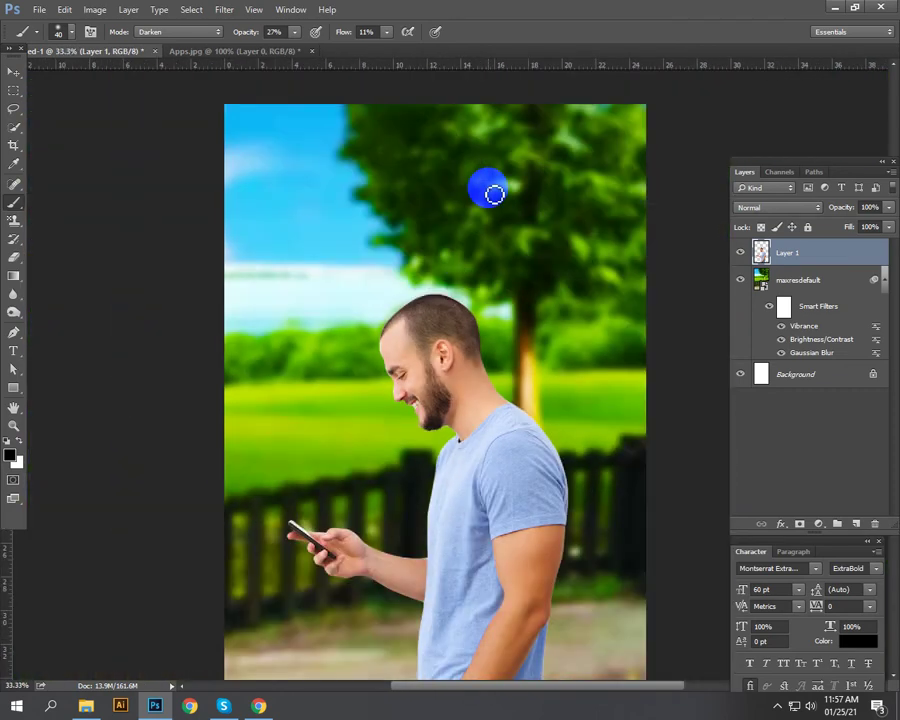
pyautogui.click(13, 71)
pyautogui.moveTo(465, 521); pyautogui.dragTo(464, 416)
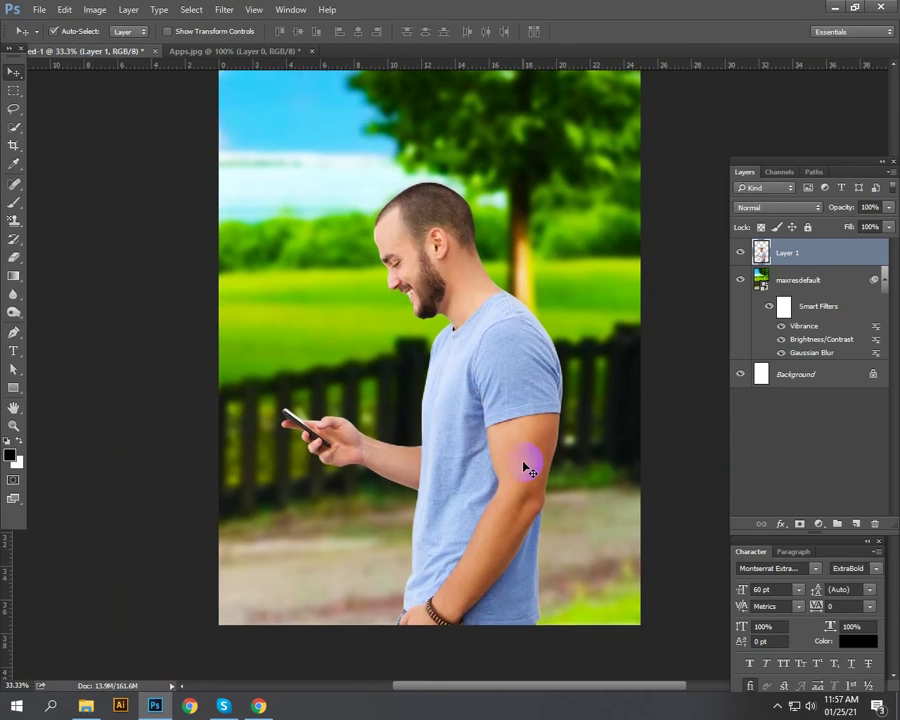
pyautogui.moveTo(525, 468); pyautogui.dragTo(525, 460)
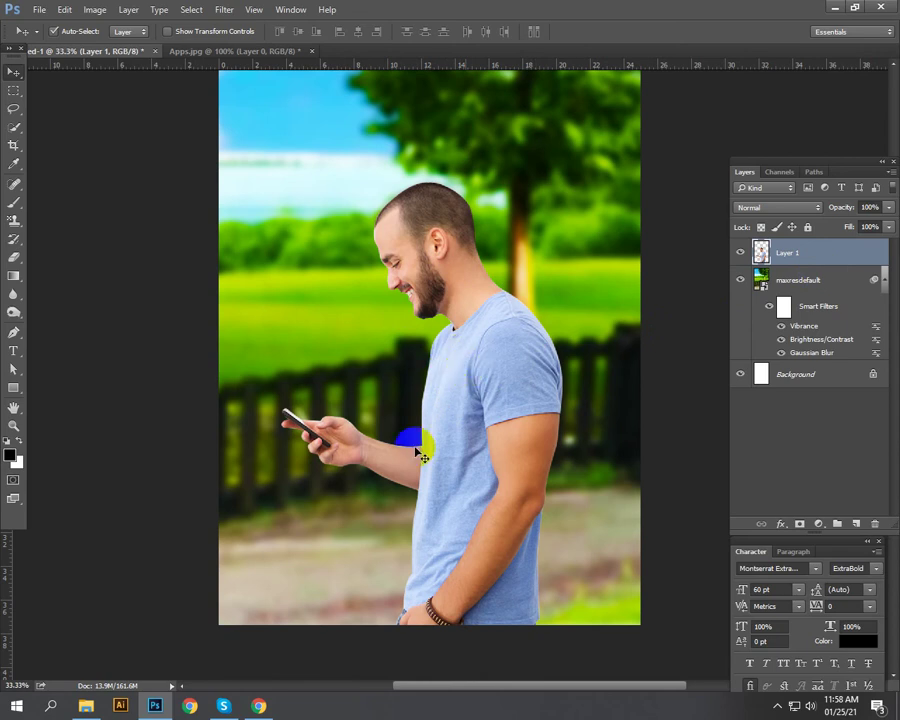
pyautogui.moveTo(443, 425); pyautogui.dragTo(412, 414)
pyautogui.hotkey('ctrl', '+')
pyautogui.hotkey('ctrl', '+')
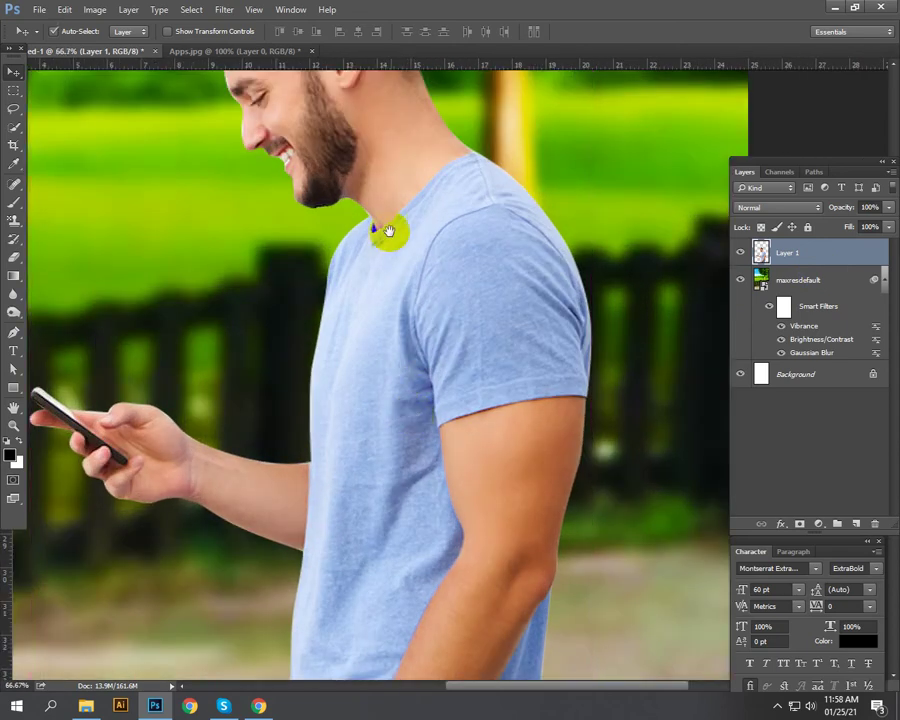
pyautogui.moveTo(386, 230); pyautogui.dragTo(484, 385)
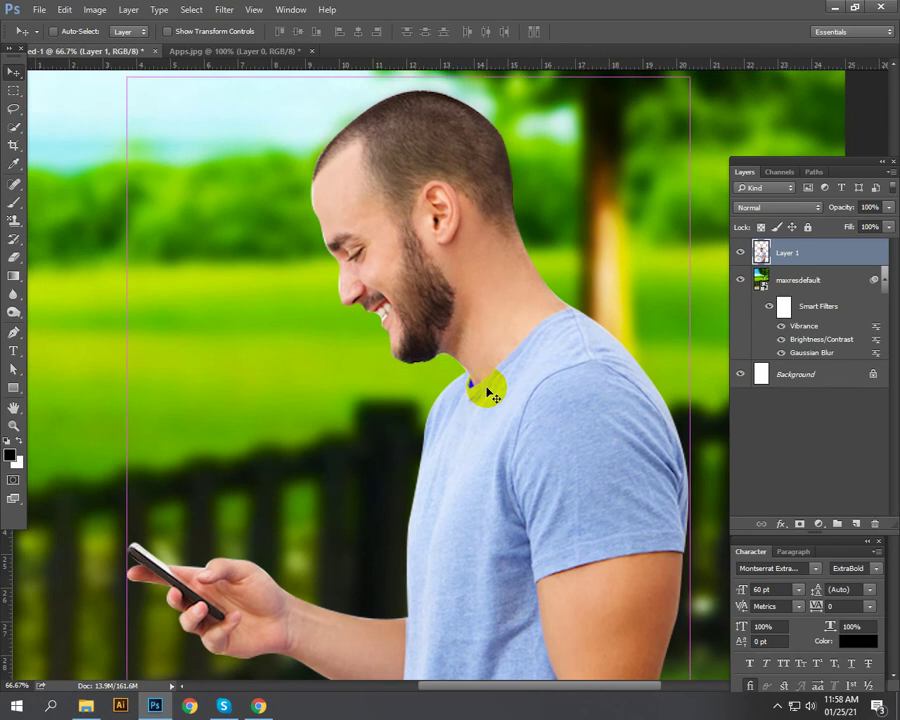
pyautogui.scroll(-2, 484, 387)
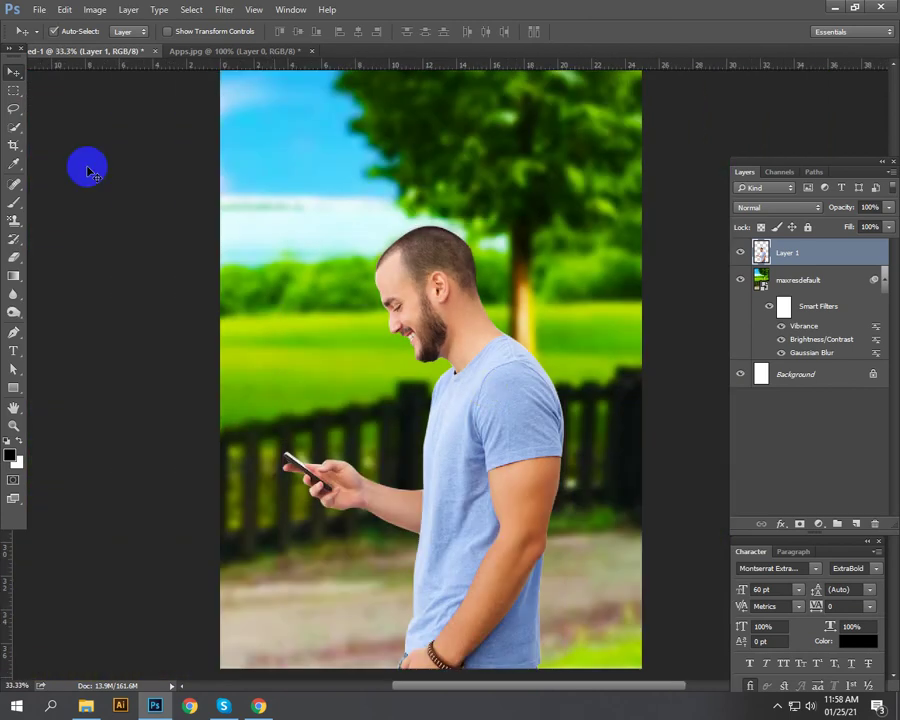
pyautogui.click(54, 31)
# Step: Save the finished composite as a JPEG copy named Untitled-1 on the Audio (E:) drive
pyautogui.click(40, 11)
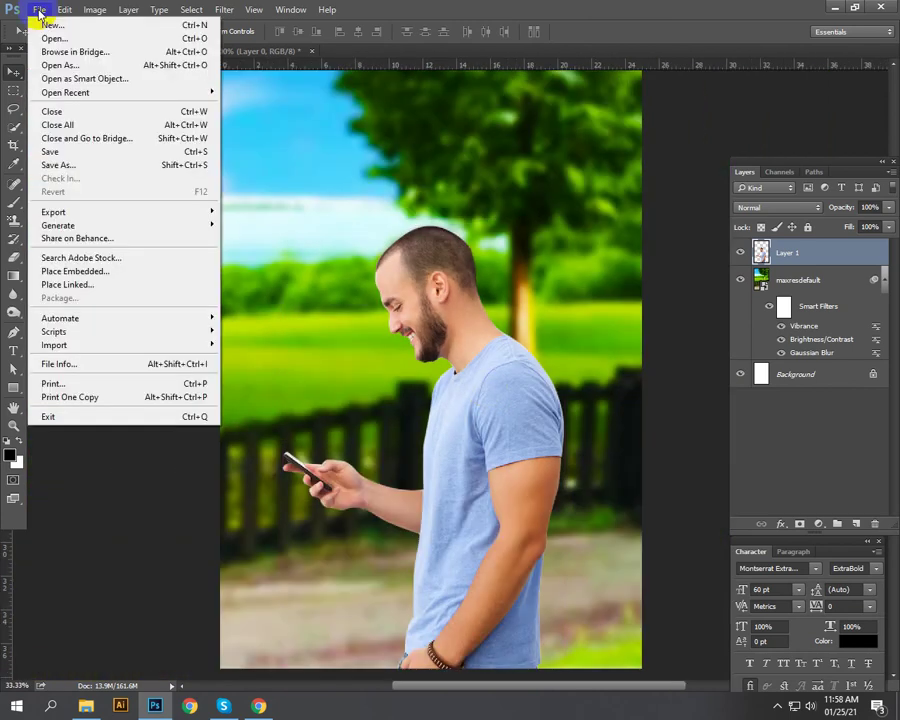
pyautogui.click(80, 164)
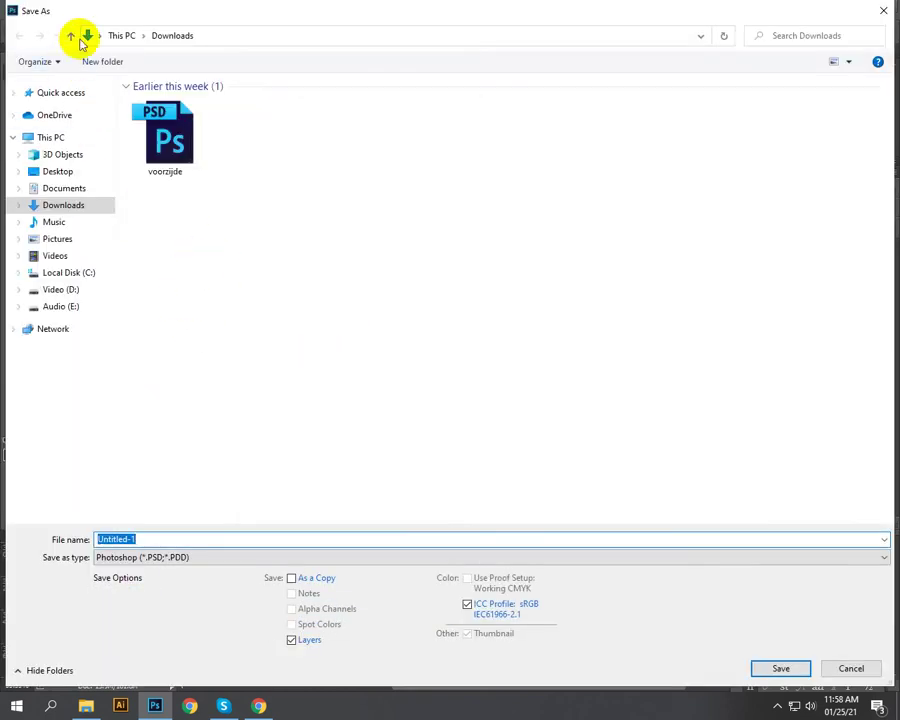
pyautogui.click(64, 305)
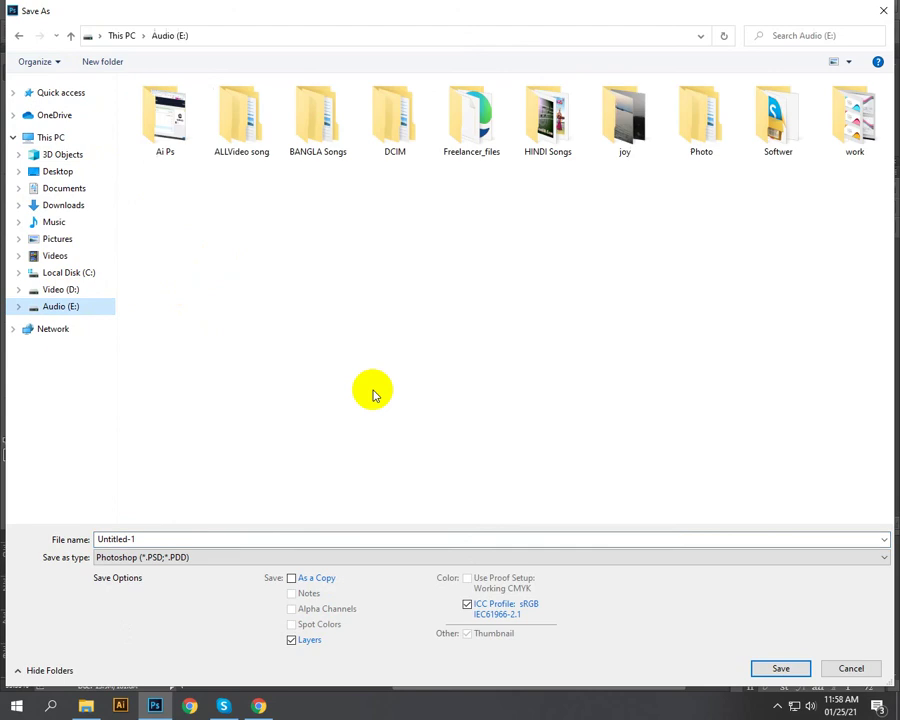
pyautogui.click(176, 537)
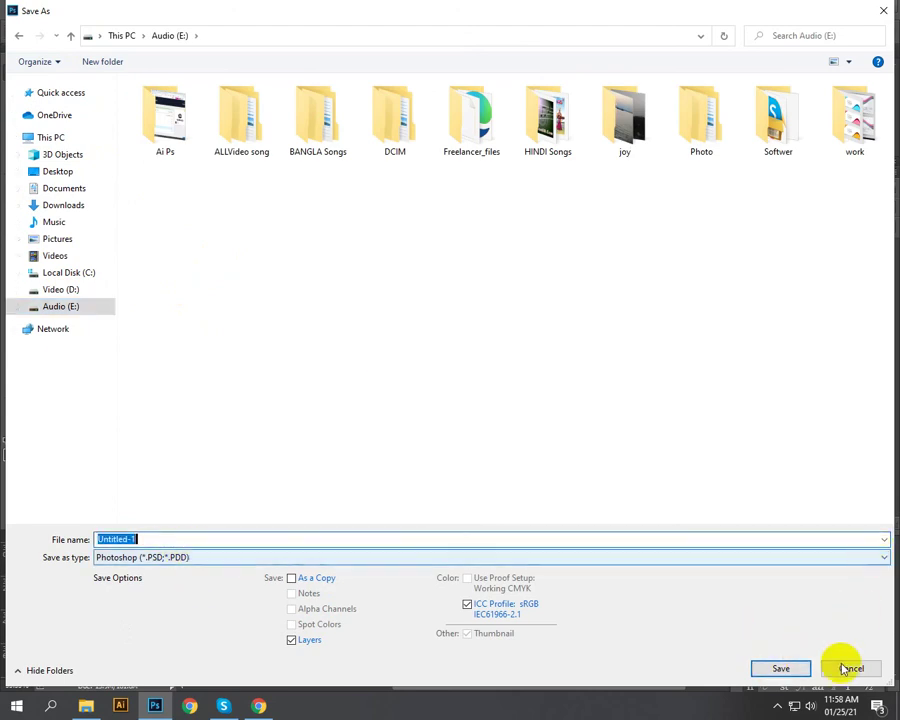
pyautogui.click(884, 558)
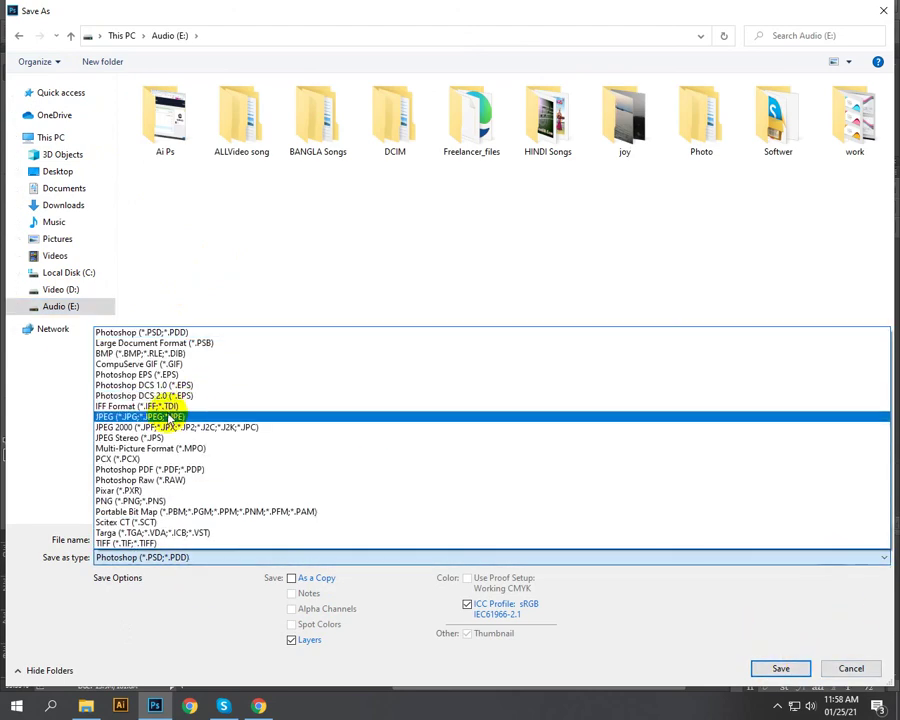
pyautogui.click(174, 416)
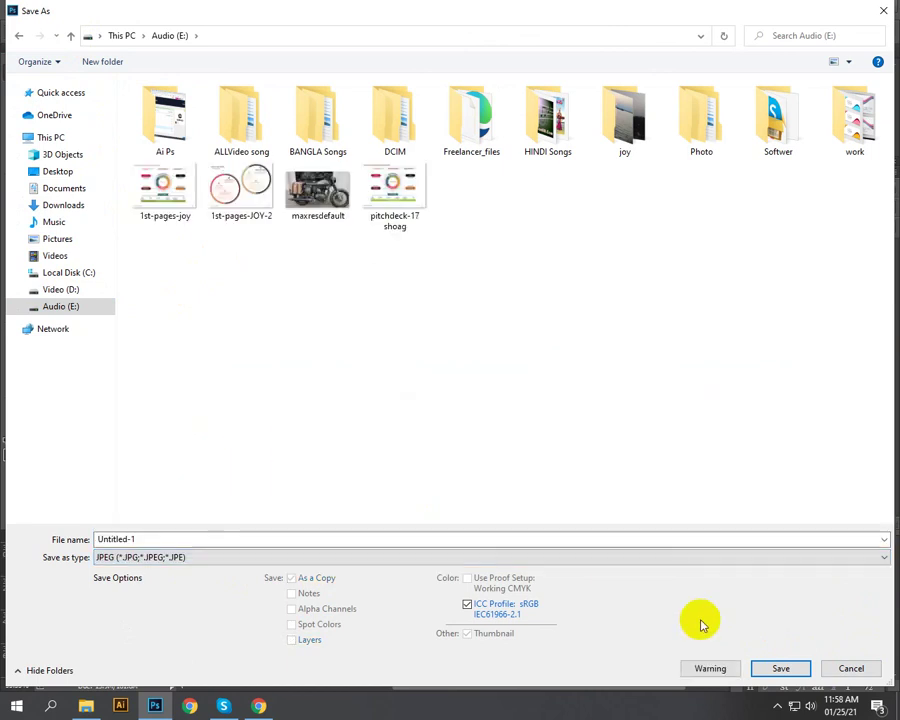
pyautogui.click(782, 666)
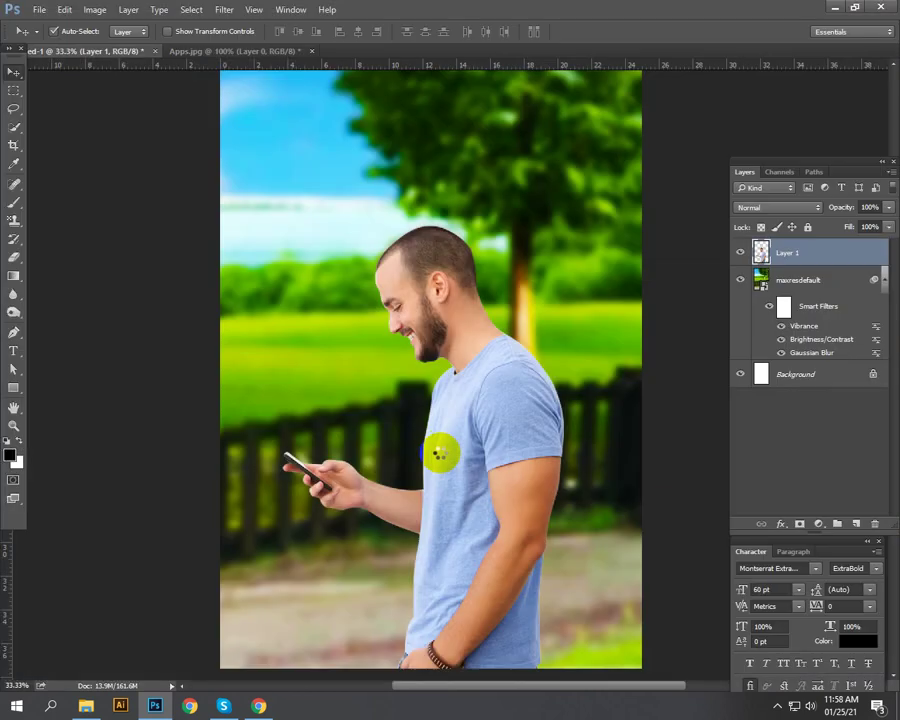
pyautogui.click(535, 190)
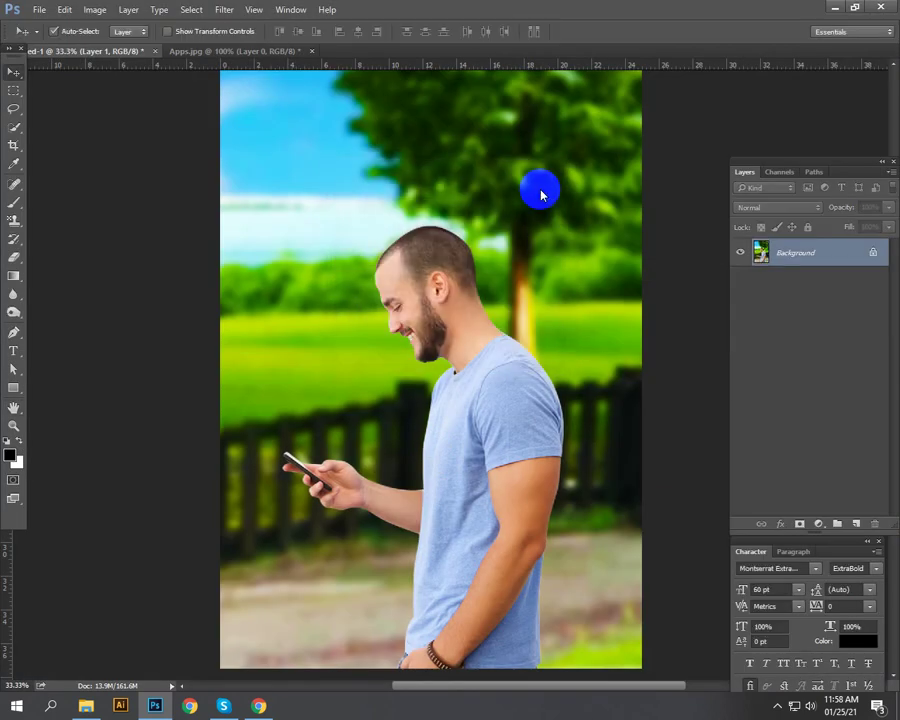